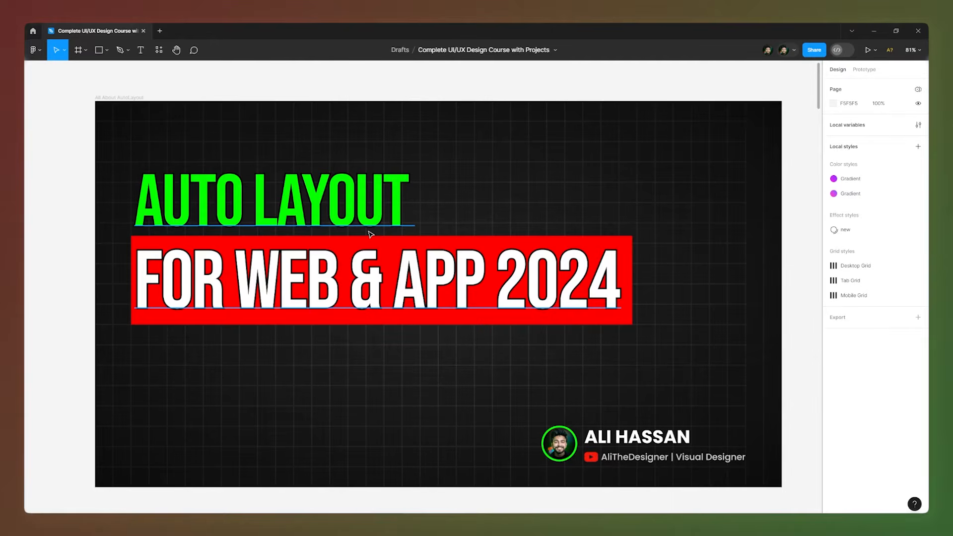
Select Heading 1, Heading 2 and Heading 3 together in the Add Autolayout frame, and clear that selection
scroll(370, 233, down, 10)
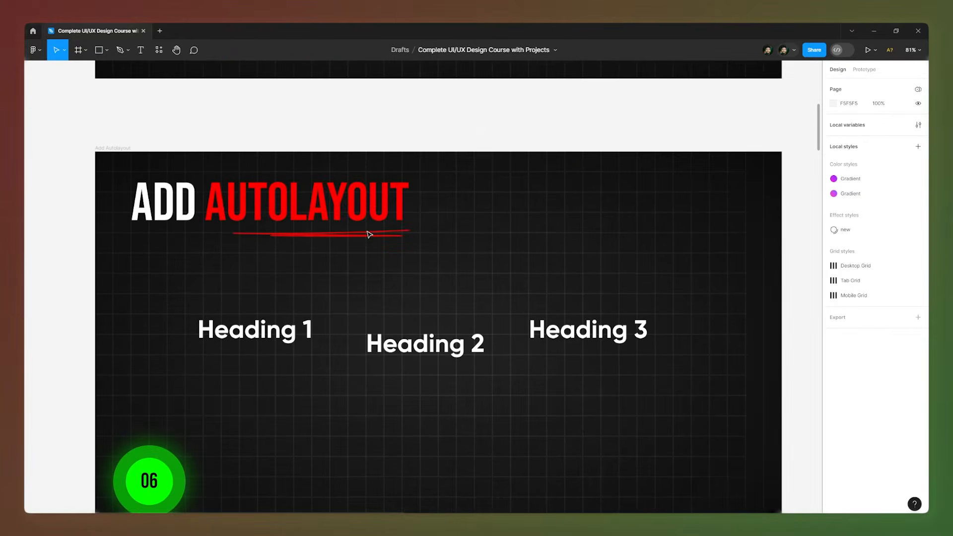
scroll(369, 233, down, 2)
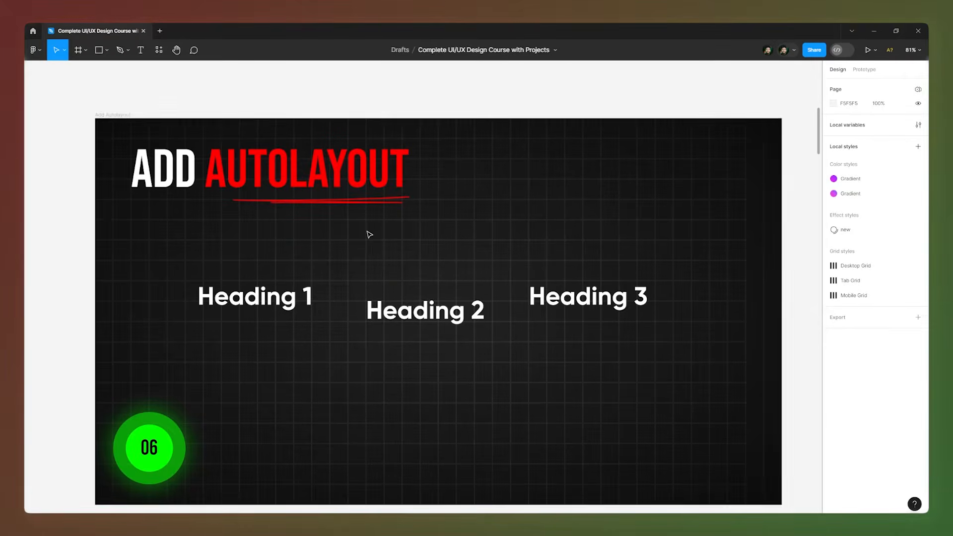
scroll(354, 250, down, 1)
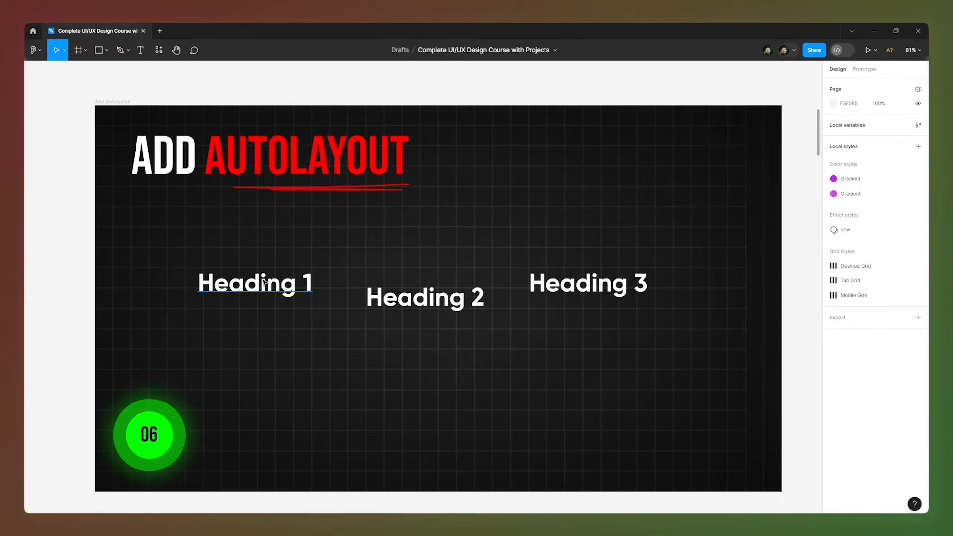
click(264, 281)
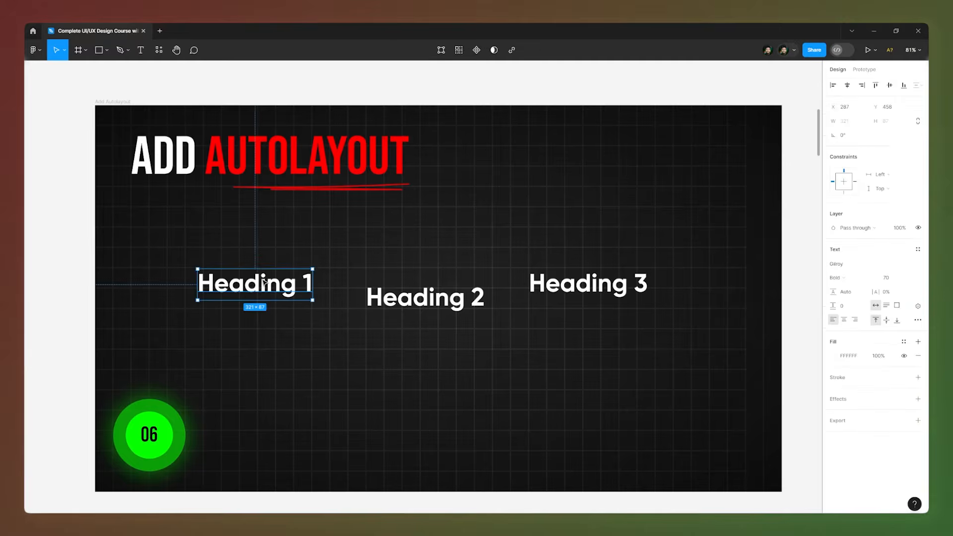
shift+click(392, 297)
shift+click(586, 291)
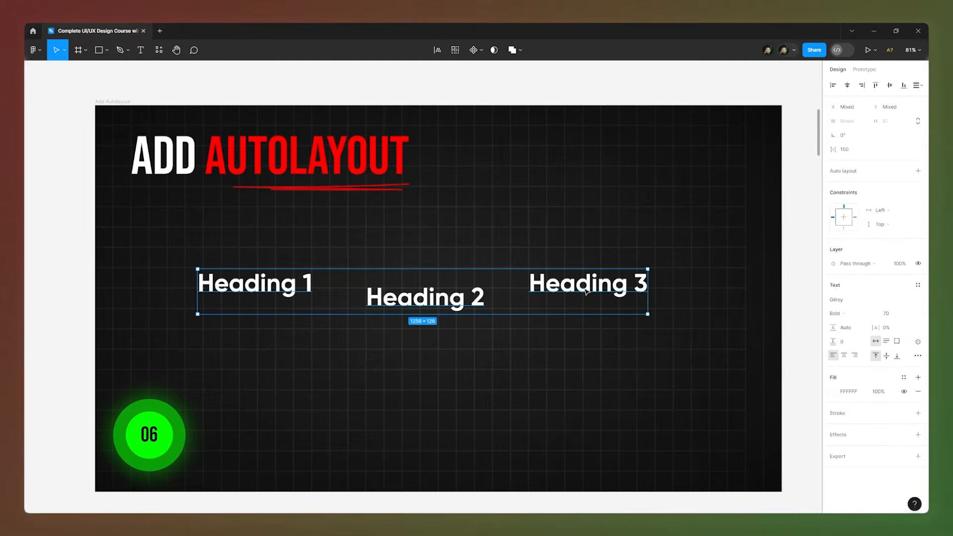
click(367, 353)
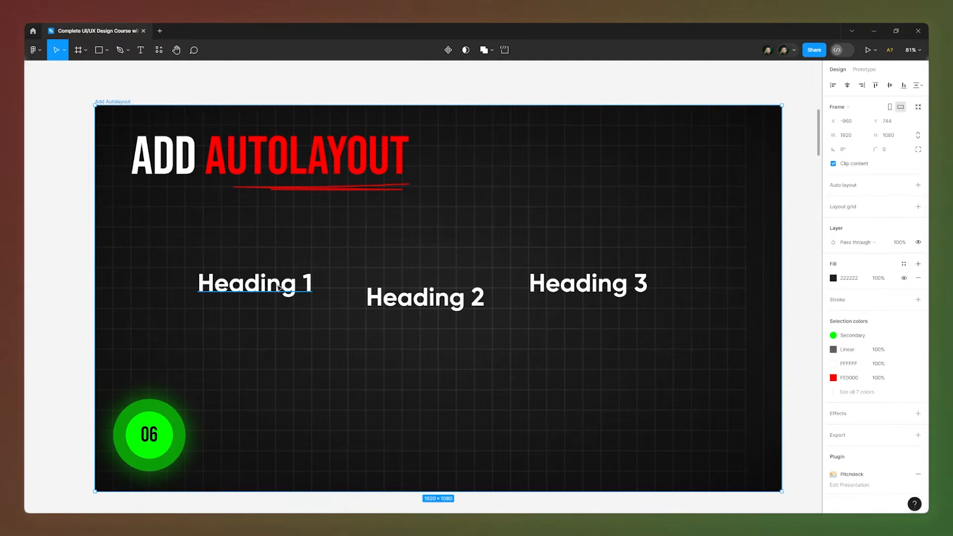
Try adding auto layout to Heading 1, Heading 2 and Heading 3 twice, undoing it each time
click(279, 288)
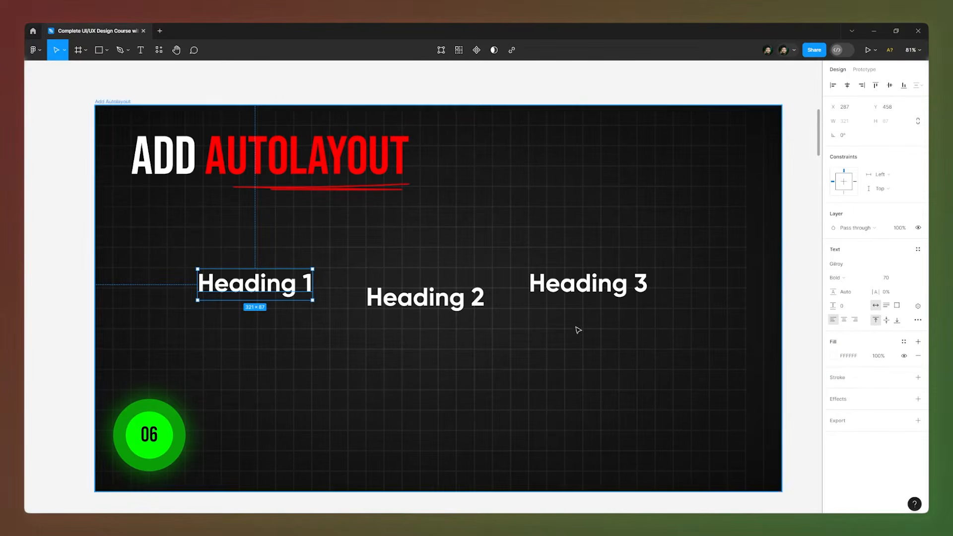
shift+click(467, 308)
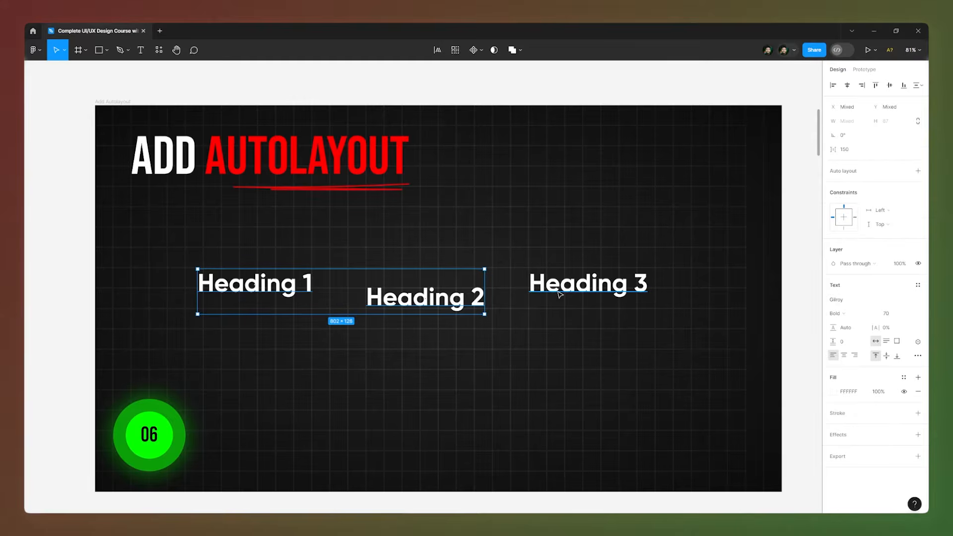
shift+click(560, 294)
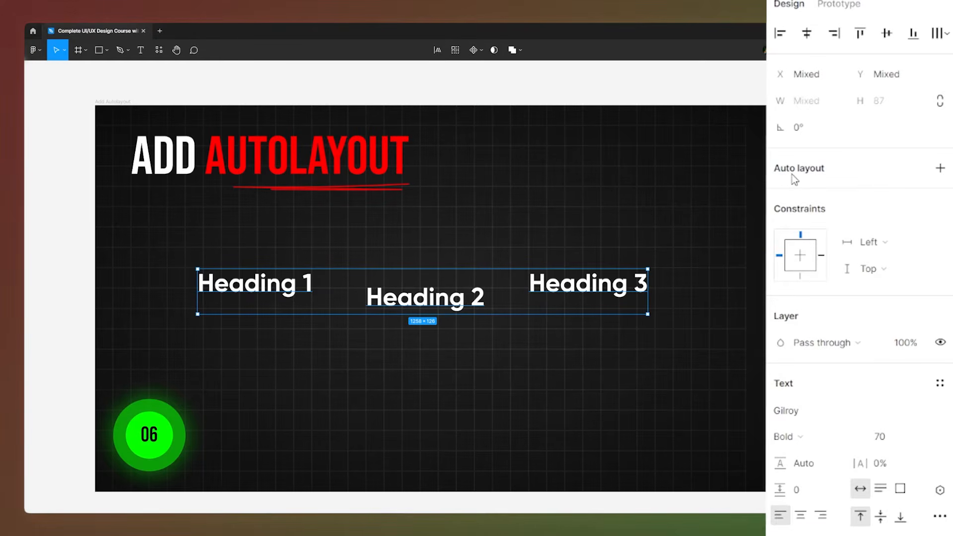
key(shift+a)
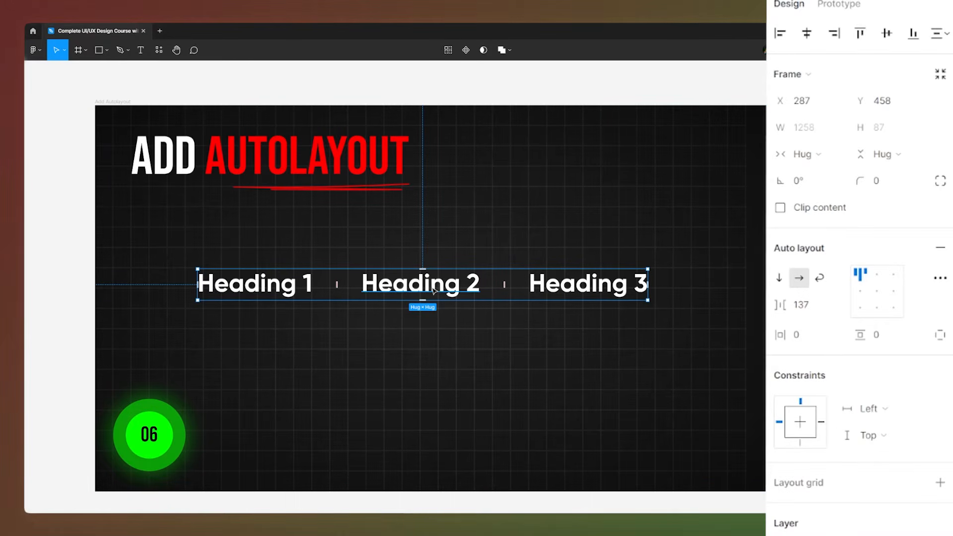
key(ctrl+z)
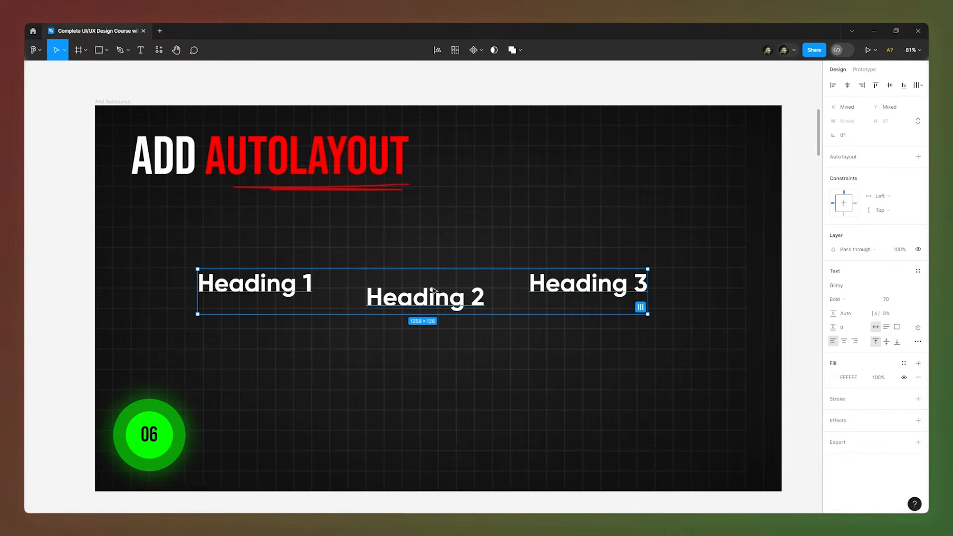
key(shift+a)
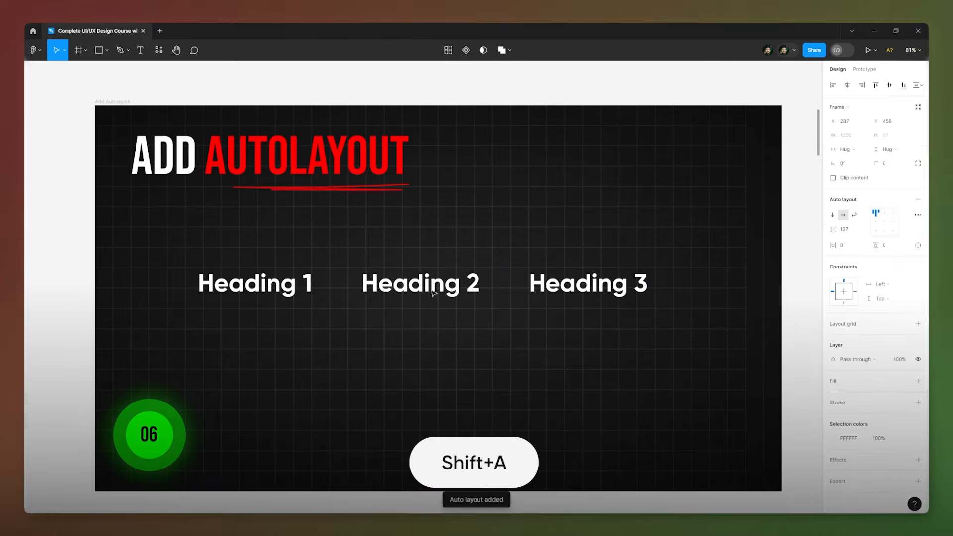
key(ctrl+z)
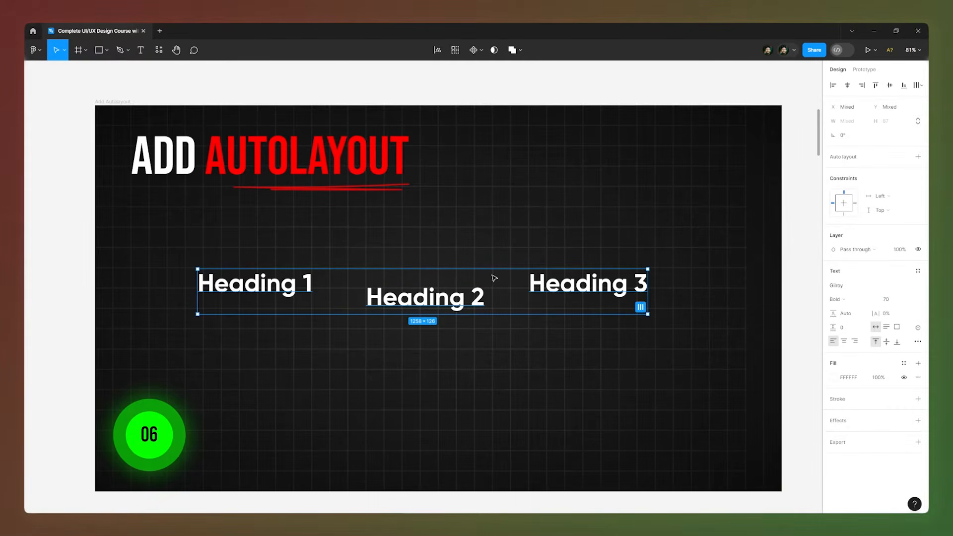
Show the layers list and examine how the three heading layers sit inside the Add Autolayout frame
key(ctrl+shift+backslash)
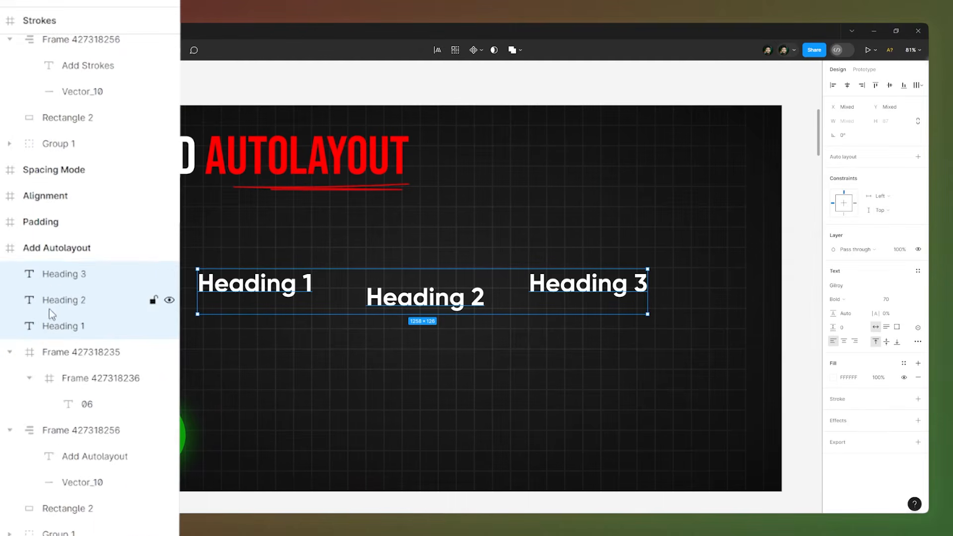
click(55, 274)
click(58, 300)
click(62, 326)
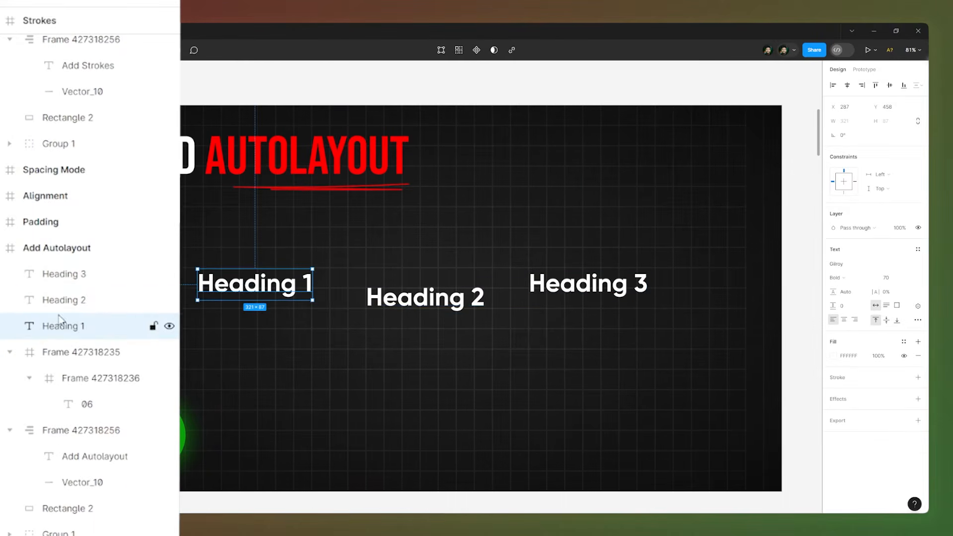
click(57, 274)
click(60, 249)
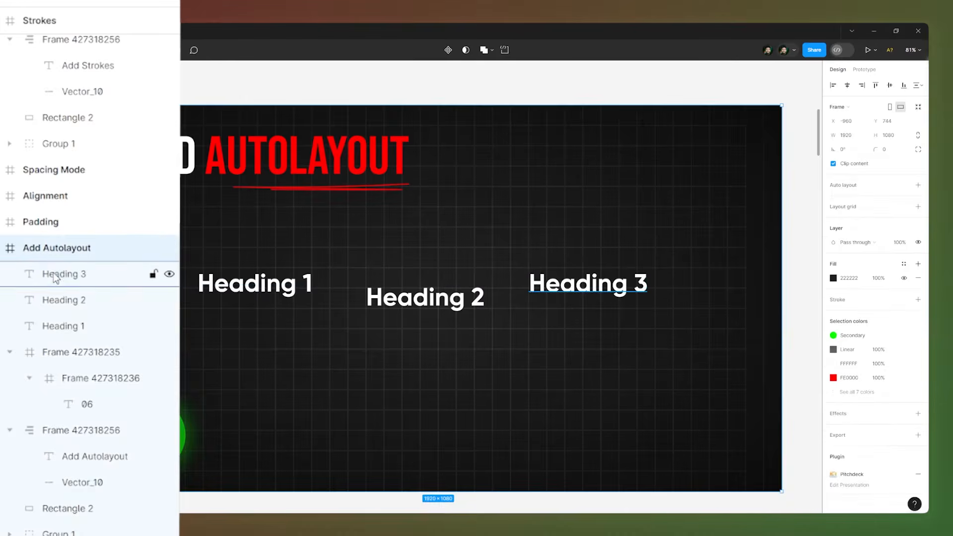
click(55, 274)
click(60, 300)
click(65, 327)
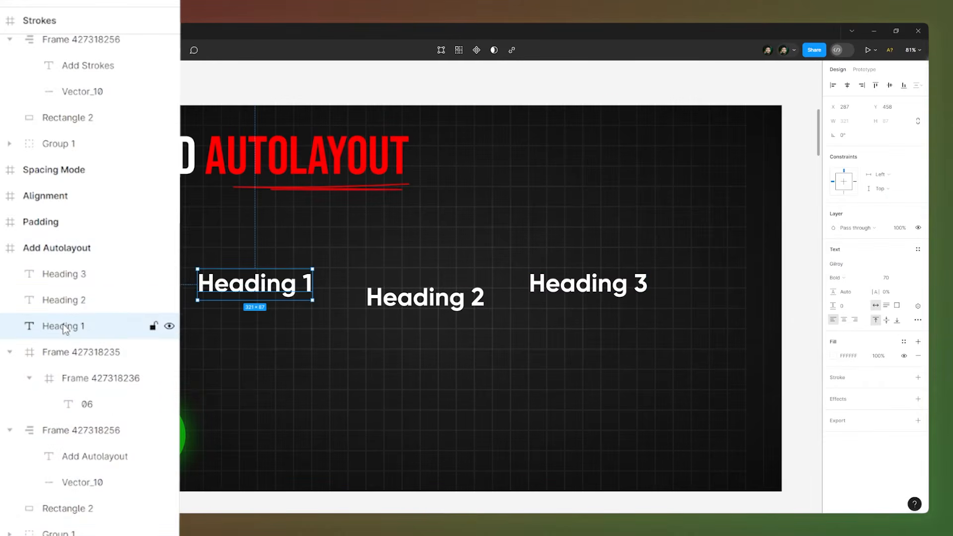
Select all three heading texts together and wrap them in an auto layout frame
shift+click(423, 307)
shift+click(565, 278)
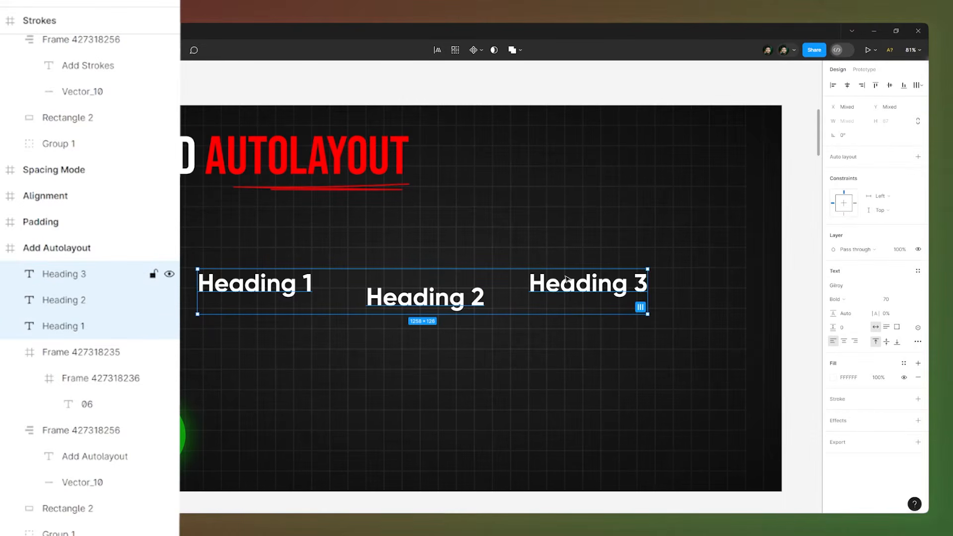
key(shift+a)
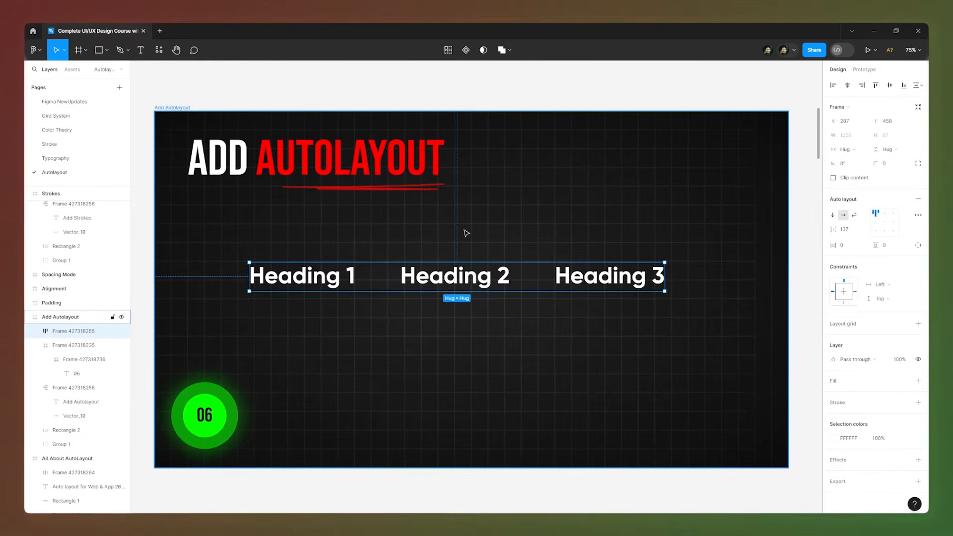
Set the headings frame's auto layout direction to vertical and move the stack to about X 606, Y 374
click(833, 215)
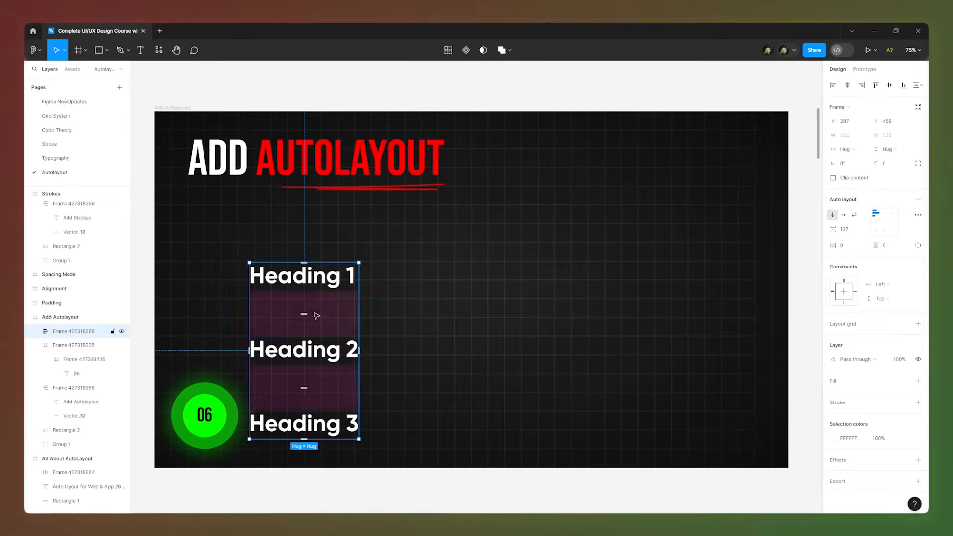
drag(319, 274, 424, 247)
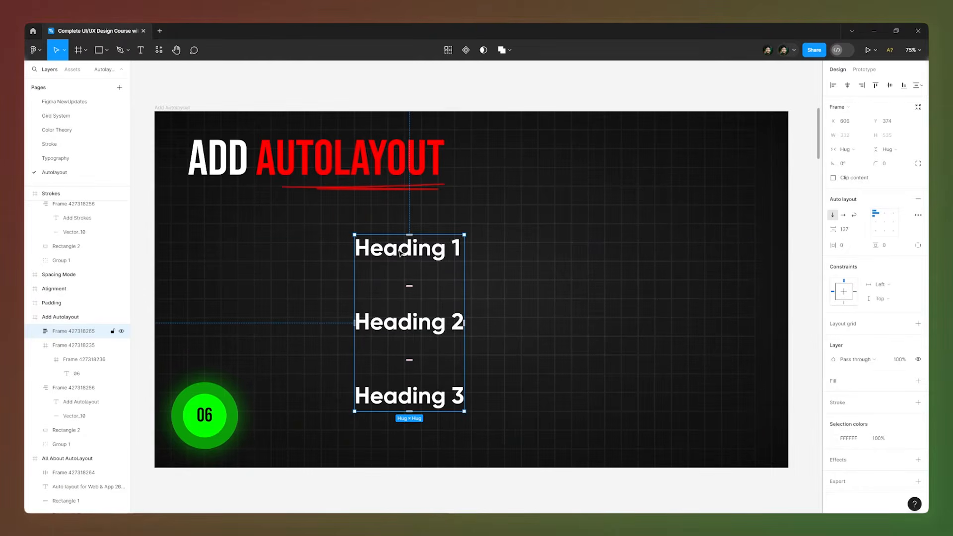
Set the headings frame's direction to horizontal and move the row to about X 331, Y 468
click(844, 215)
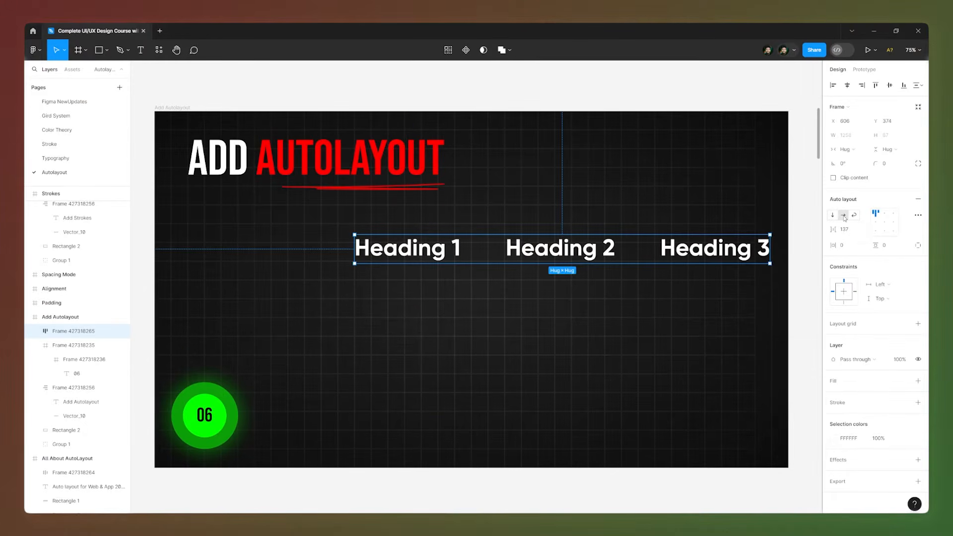
drag(596, 240, 504, 277)
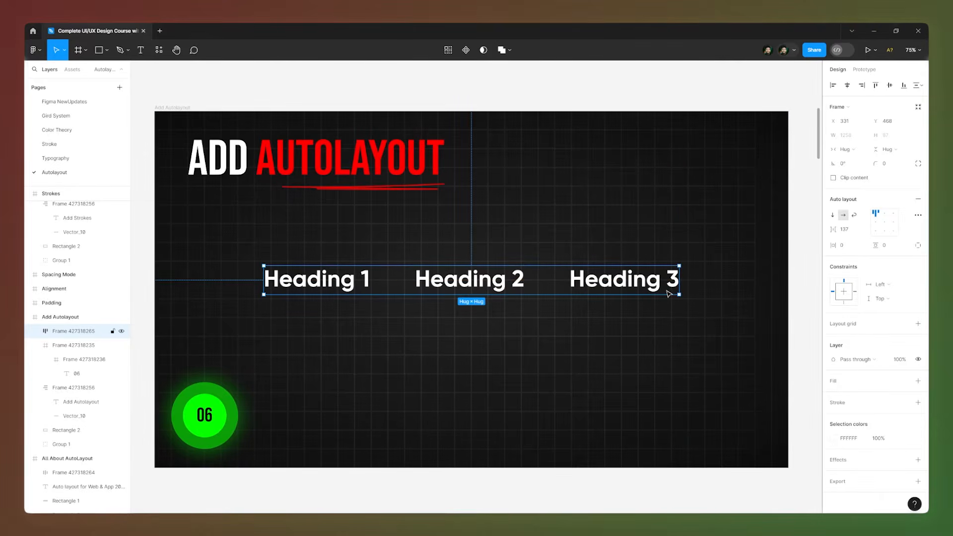
click(852, 217)
click(844, 217)
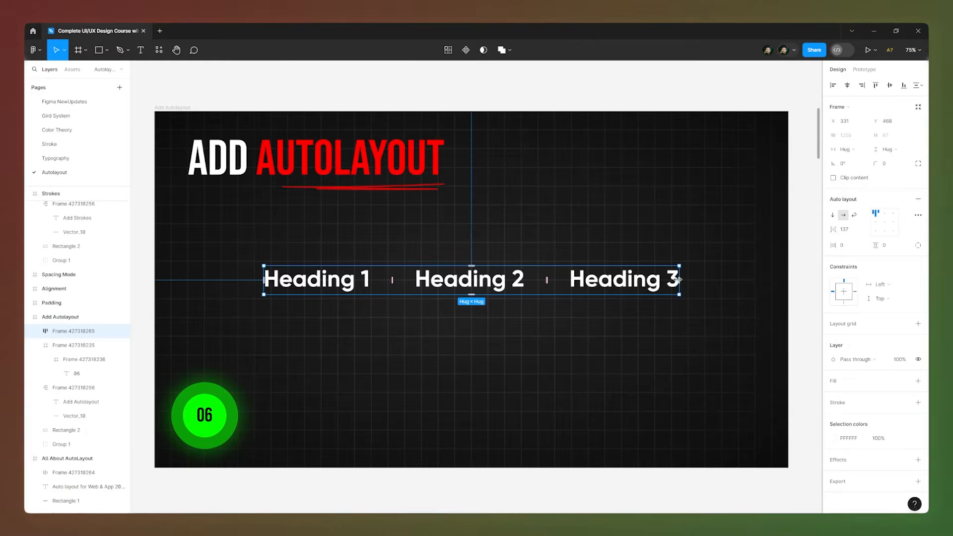
Try resizing the horizontal headings row by its side edge, and restore its width to hug contents
mouse_move(679, 279)
mouse_down()
mouse_move(404, 279)
mouse_move(729, 278)
mouse_move(732, 266)
mouse_move(604, 267)
mouse_move(785, 267)
mouse_move(471, 268)
mouse_move(737, 268)
mouse_move(679, 268)
mouse_up()
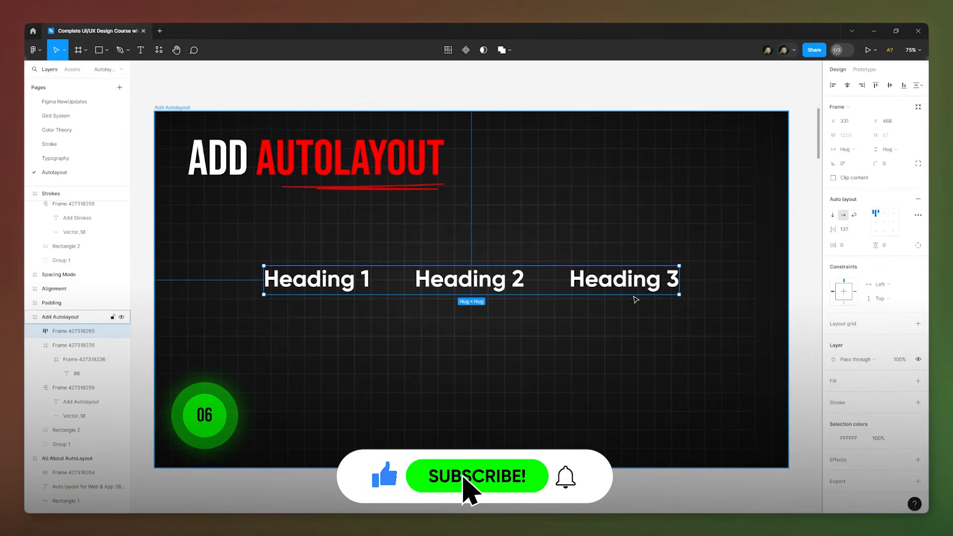
drag(679, 280, 415, 280)
double_click(414, 281)
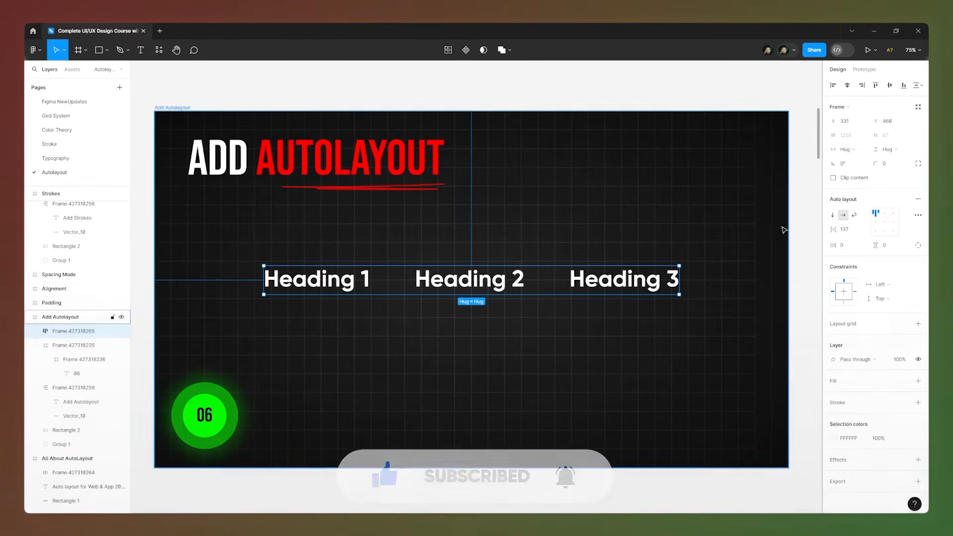
Try the vertical direction with the headings frame widened to about 1521, and undo both changes
click(833, 215)
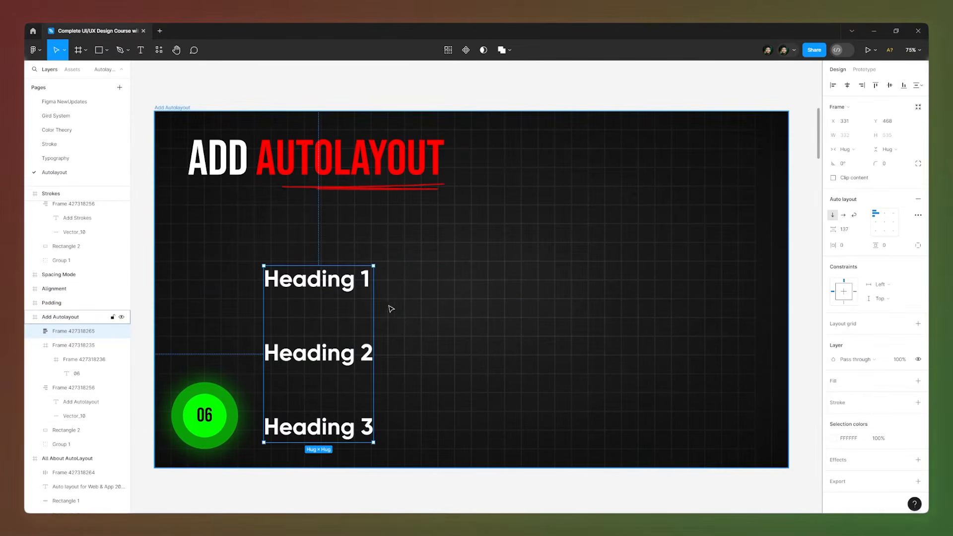
drag(373, 306, 767, 305)
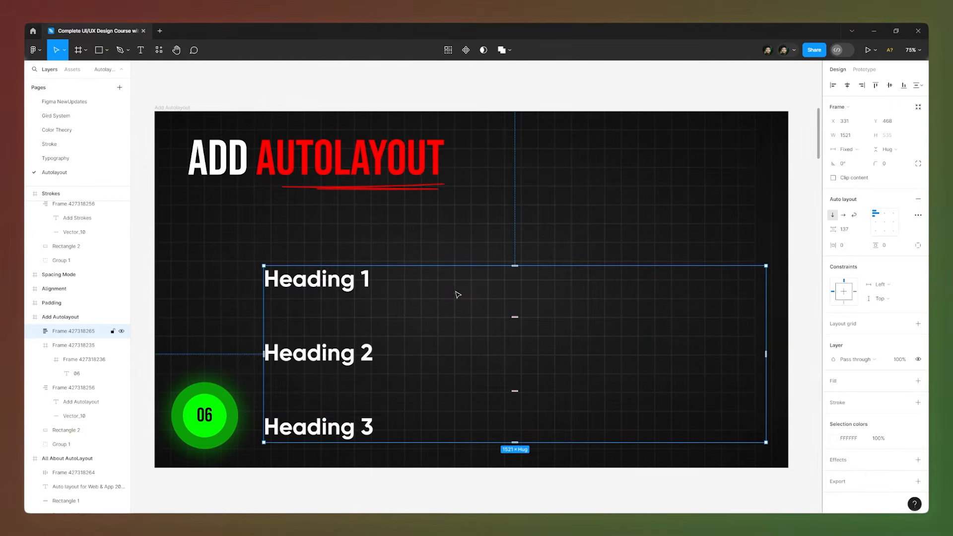
key(ctrl+z)
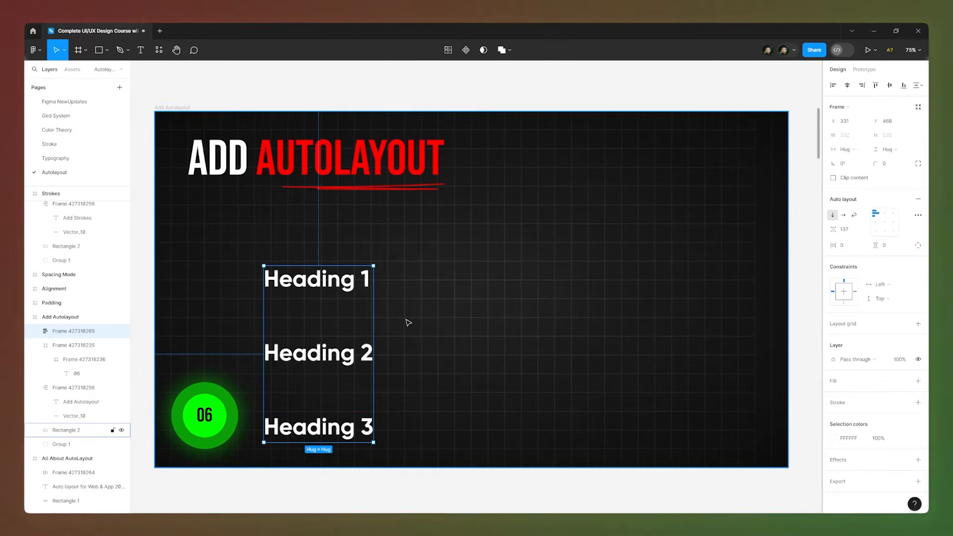
key(ctrl+z)
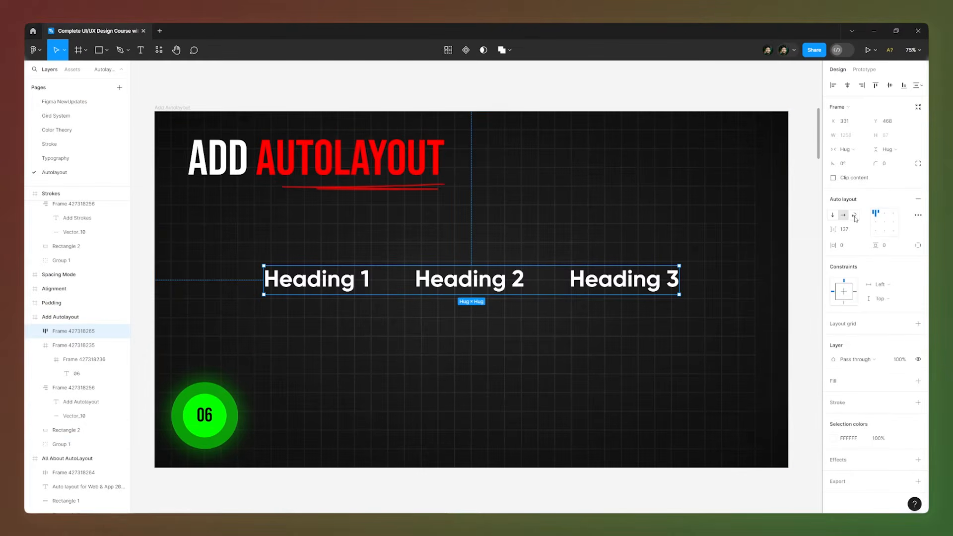
Set the headings frame's auto layout direction to wrap and test it by resizing the frame's width
click(854, 216)
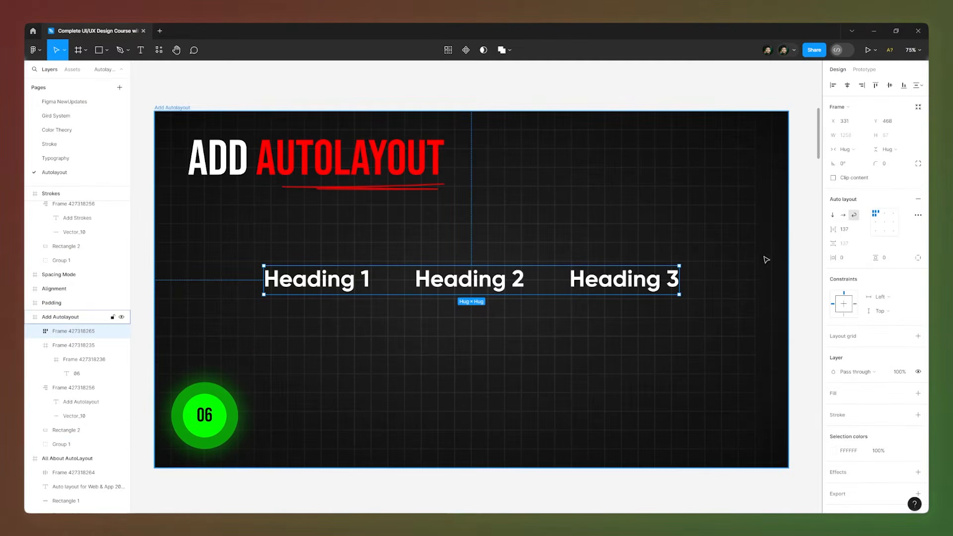
mouse_move(678, 281)
mouse_down()
mouse_move(385, 279)
mouse_move(705, 293)
mouse_move(591, 293)
mouse_move(457, 262)
mouse_move(441, 290)
mouse_move(711, 281)
mouse_move(679, 276)
mouse_up()
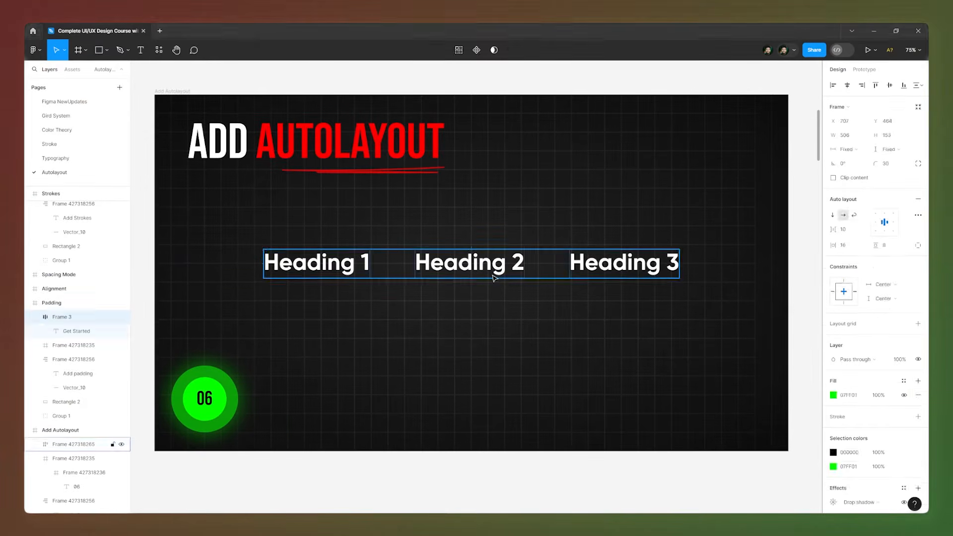
Try the Auto horizontal gap on the headings frame, attempt to adjust the spacing between headings, and undo the changes
click(493, 276)
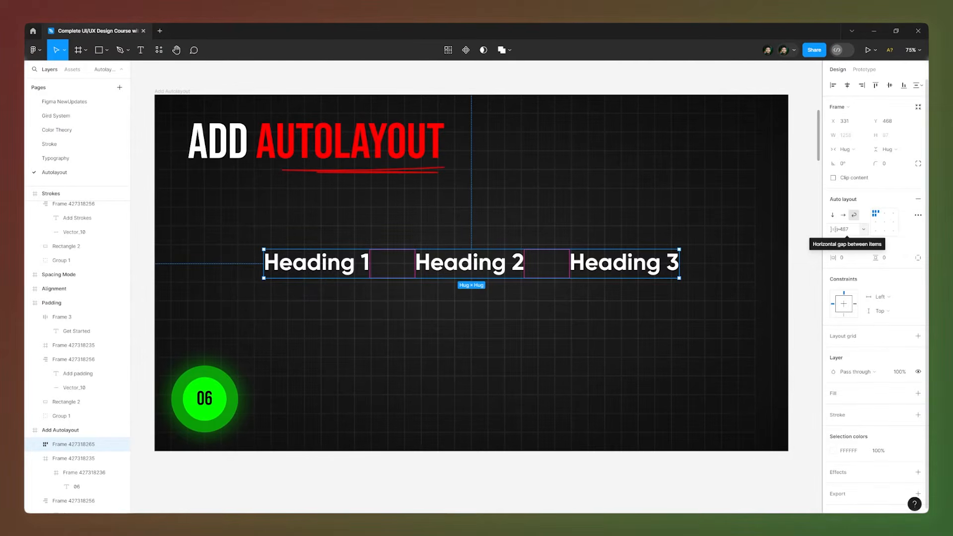
mouse_move(833, 230)
mouse_down()
mouse_move(883, 231)
mouse_move(749, 245)
mouse_move(893, 245)
mouse_move(828, 251)
mouse_move(832, 229)
mouse_up()
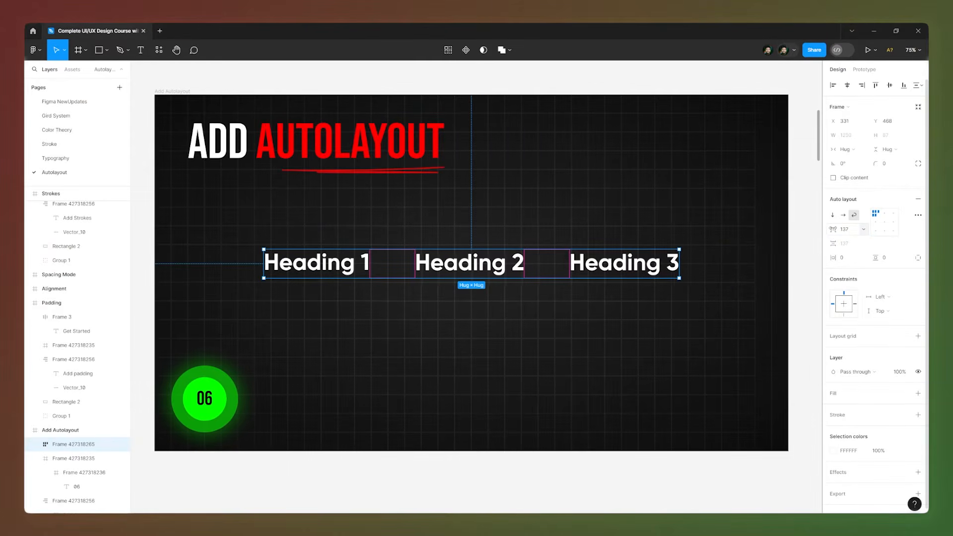
click(863, 231)
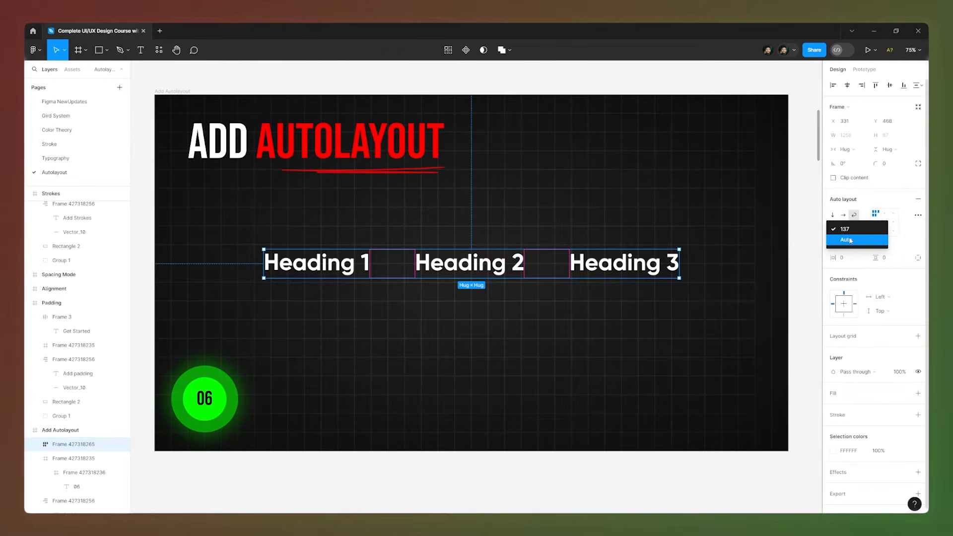
click(850, 241)
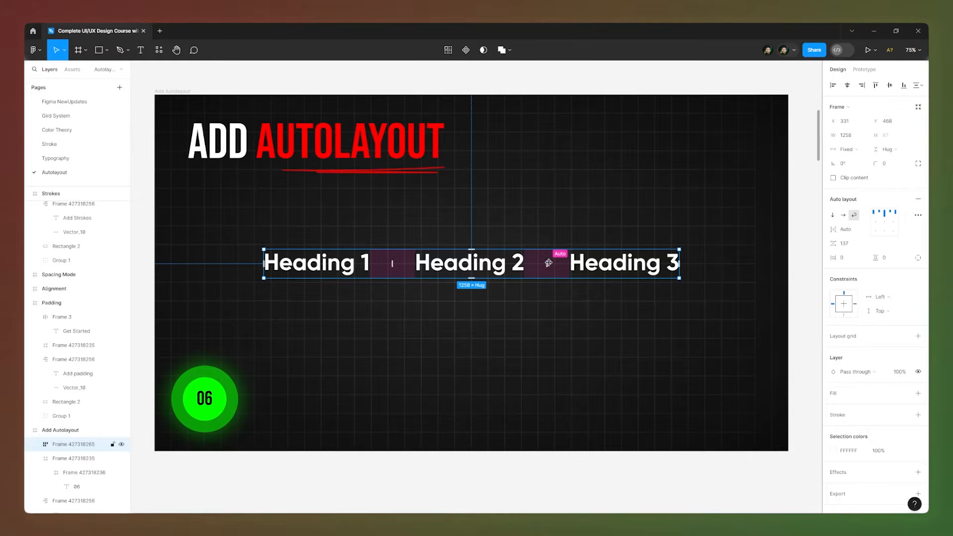
mouse_move(548, 262)
mouse_down()
mouse_move(486, 263)
mouse_move(548, 263)
mouse_move(522, 266)
mouse_up()
key(ctrl+z)
key(ctrl+z)
key(ctrl+z)
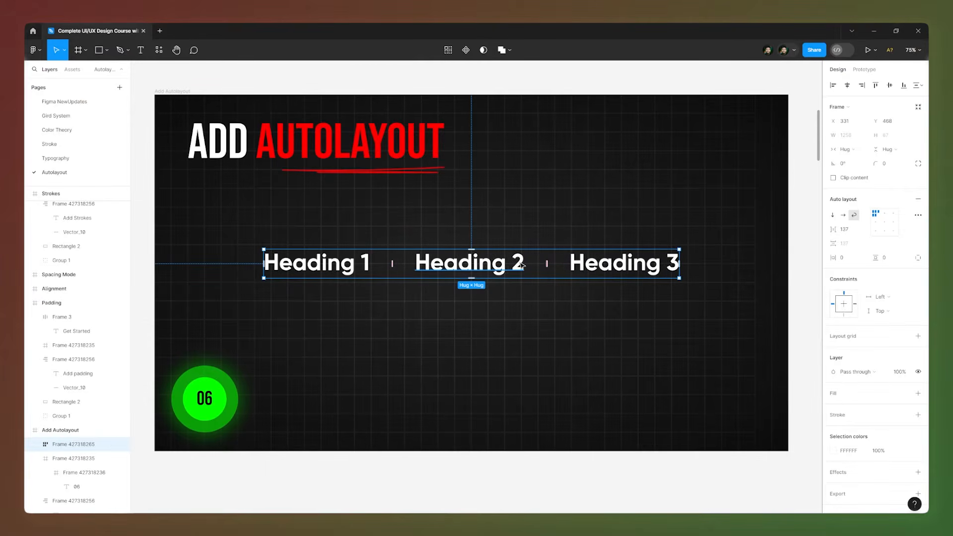
click(864, 230)
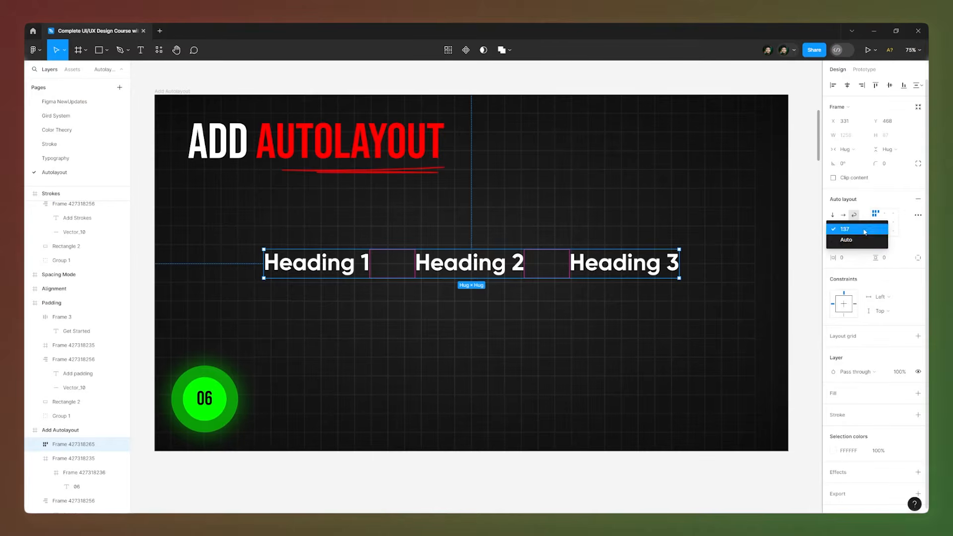
click(826, 221)
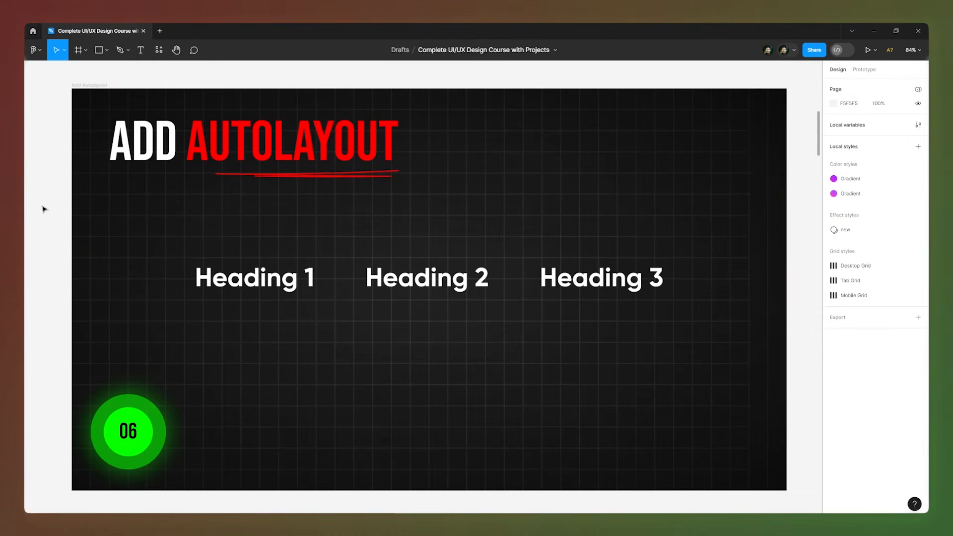
Rename the Get Started button's frame in the Padding section as Button
scroll(44, 209, down, 8)
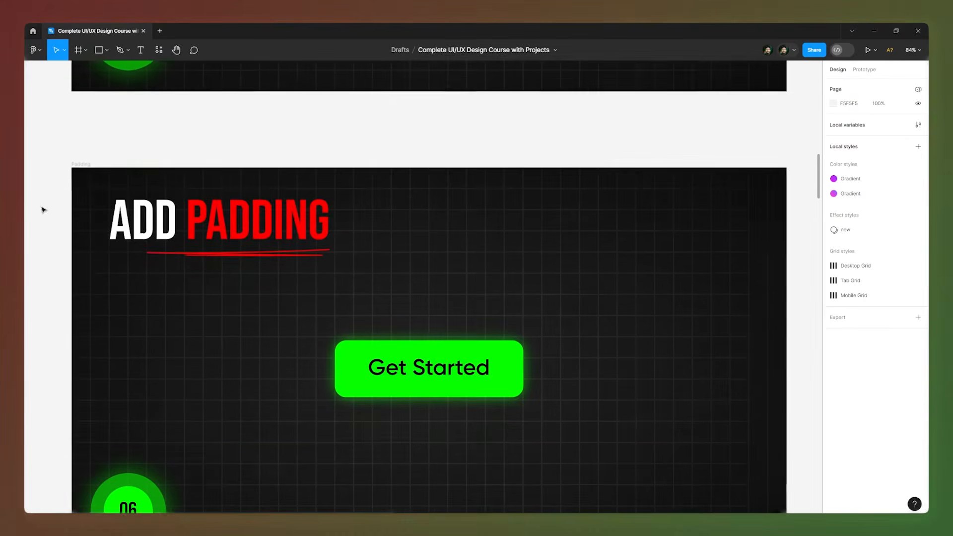
scroll(43, 209, down, 2)
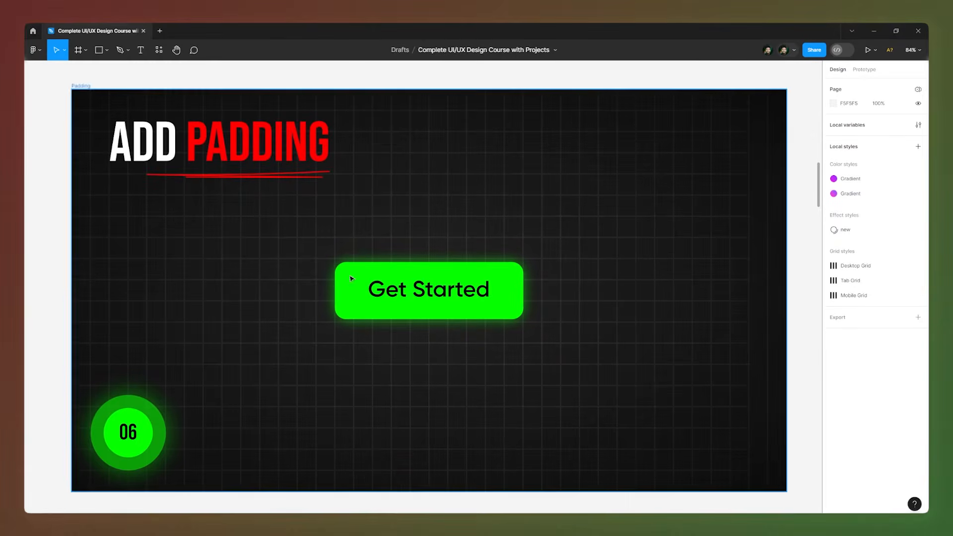
click(370, 289)
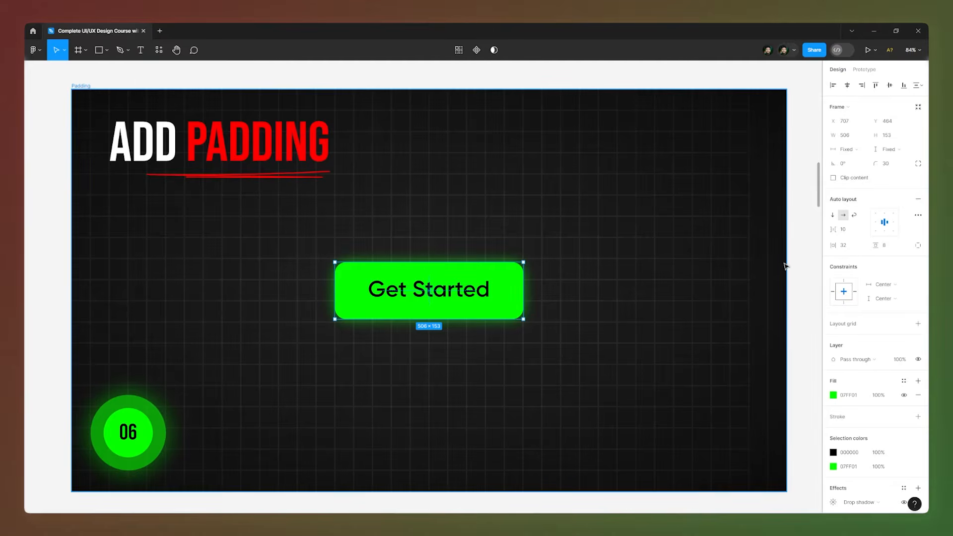
mouse_move(837, 232)
mouse_down()
mouse_move(890, 231)
mouse_move(29, 229)
mouse_move(871, 229)
mouse_move(855, 230)
mouse_up()
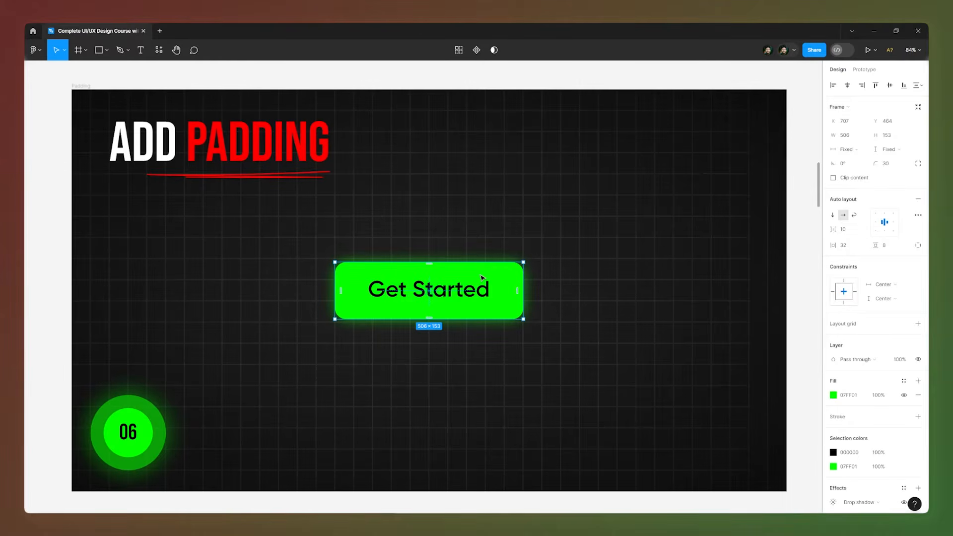
key(ctrl+shift+backslash)
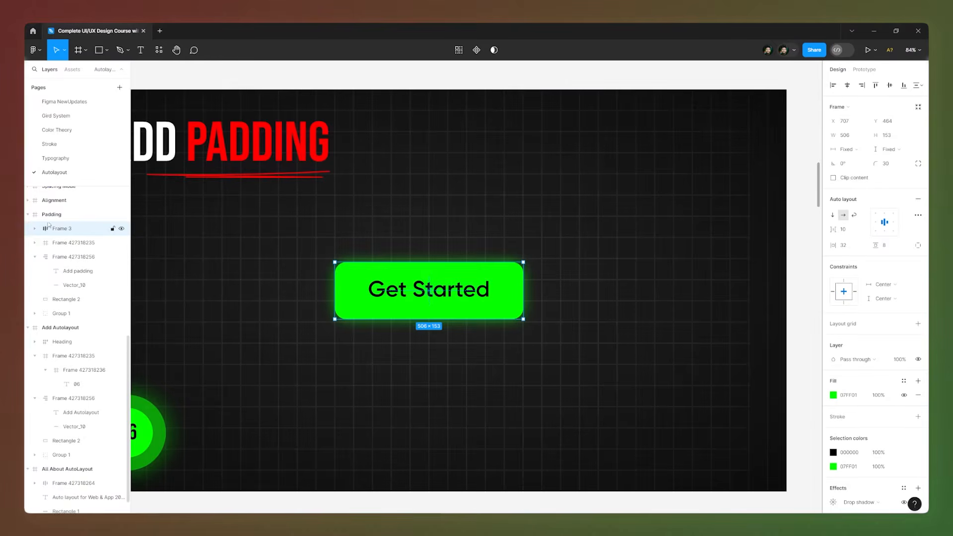
double_click(63, 230)
text(Button)
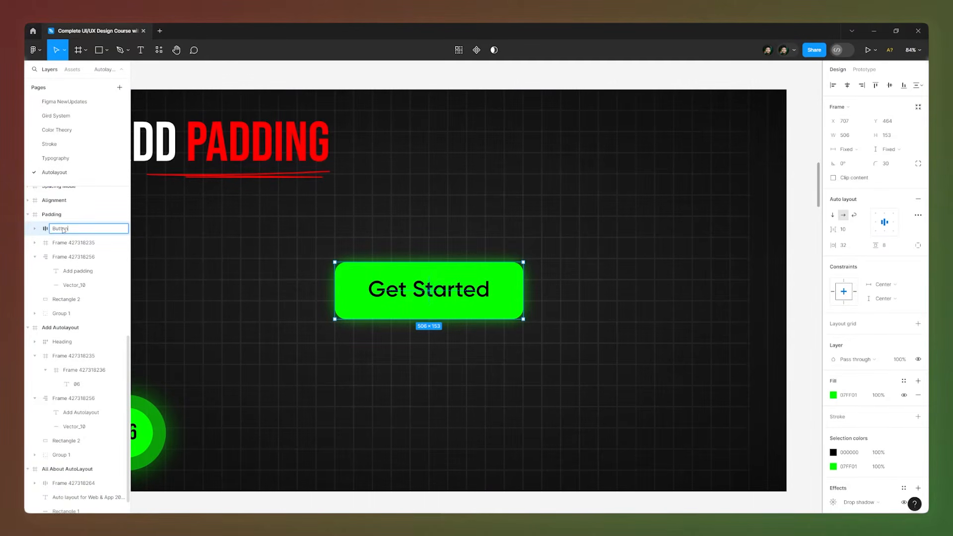
key(Return)
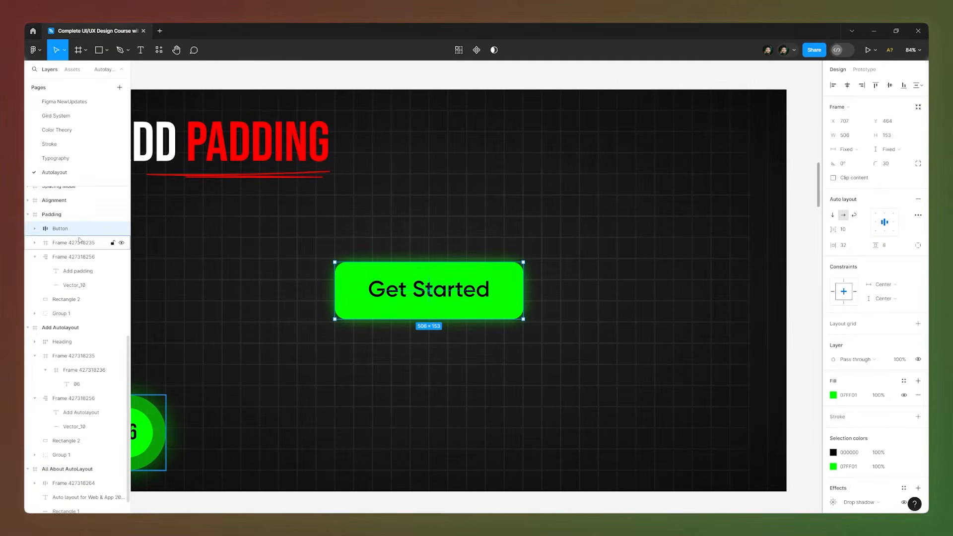
Examine how the Get Started text is nested inside the Button frame in the layer hierarchy
click(34, 229)
click(71, 248)
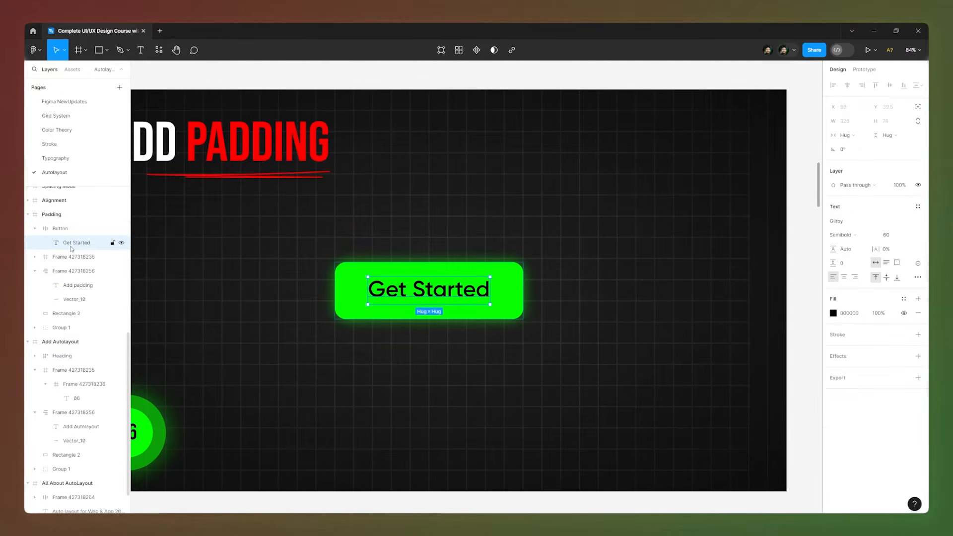
click(66, 231)
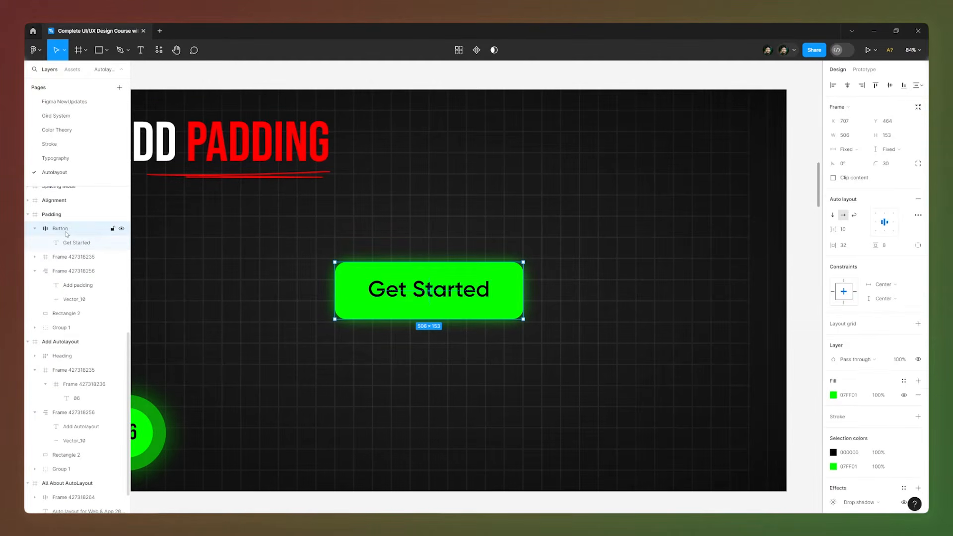
click(64, 246)
click(55, 230)
click(34, 229)
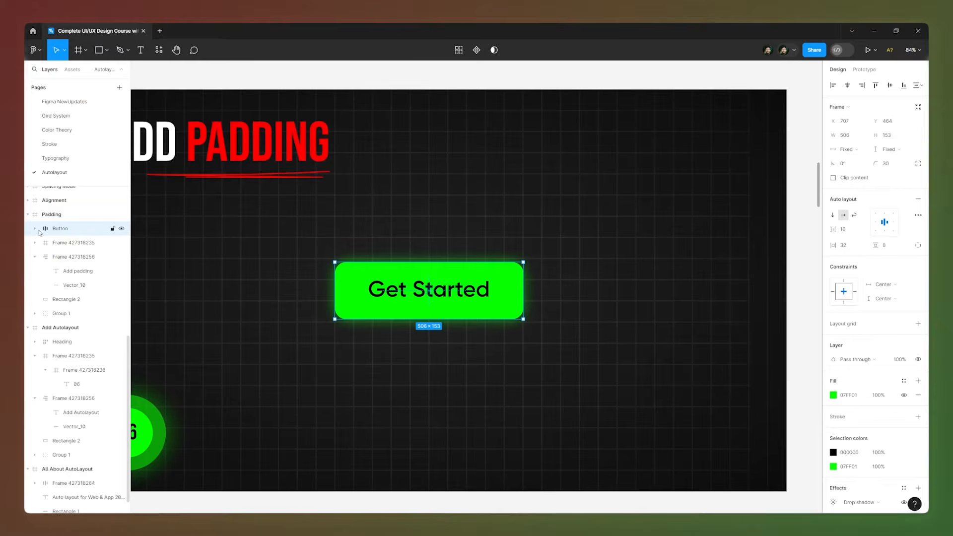
click(39, 231)
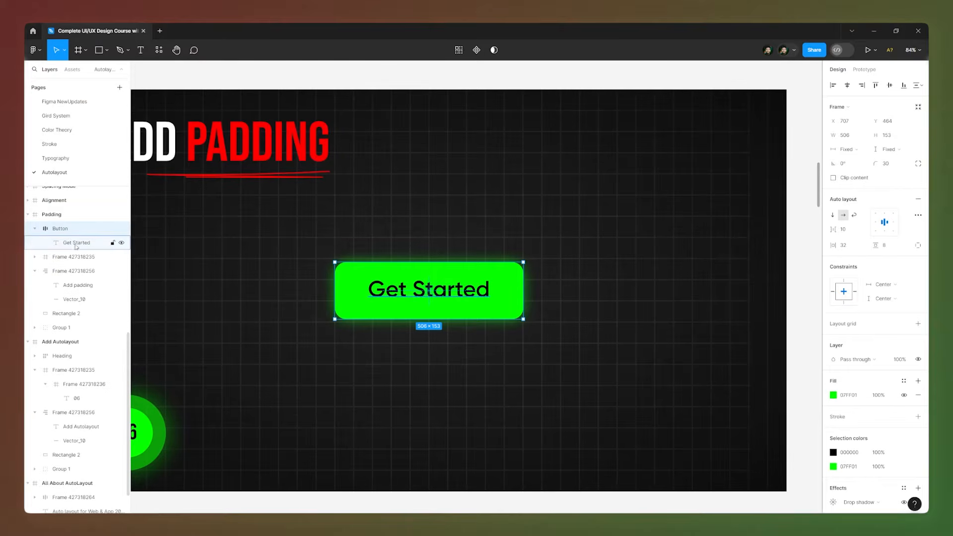
click(34, 228)
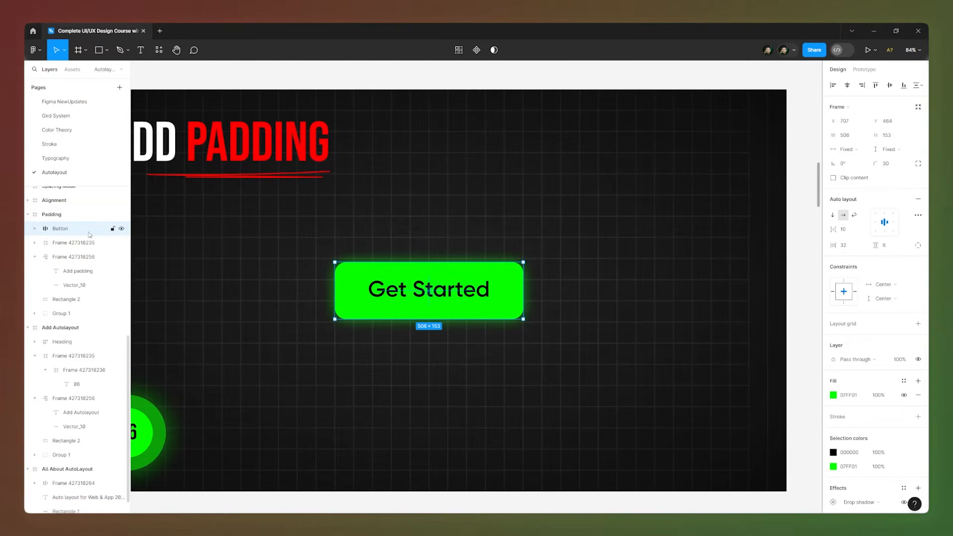
mouse_move(356, 293)
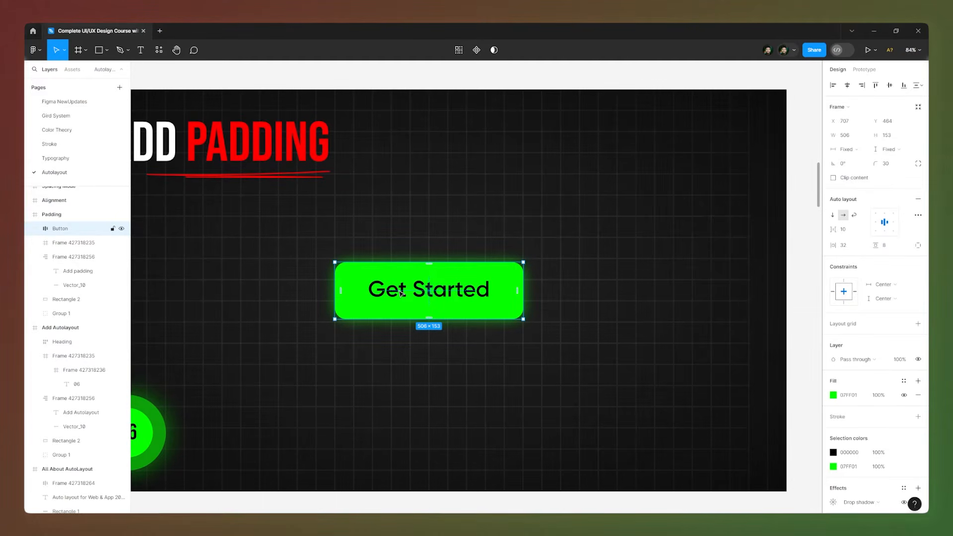
Examine the text layers nested in the Heading frame and its horizontal gap setting
scroll(401, 293, up, 7)
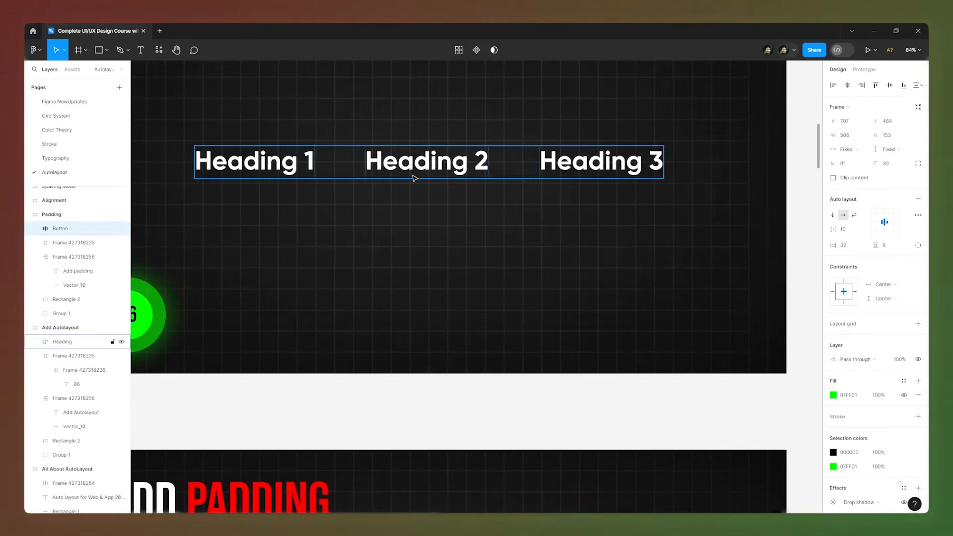
click(416, 173)
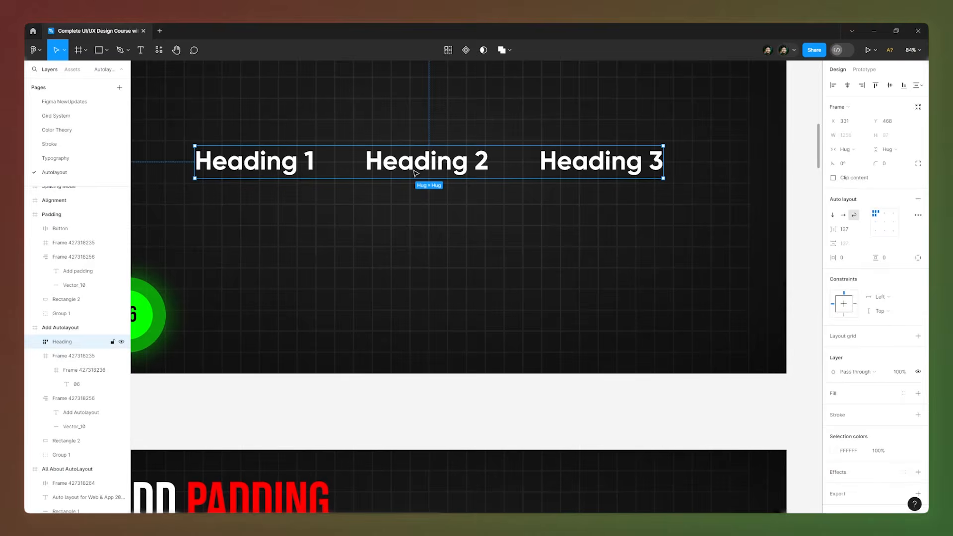
click(35, 342)
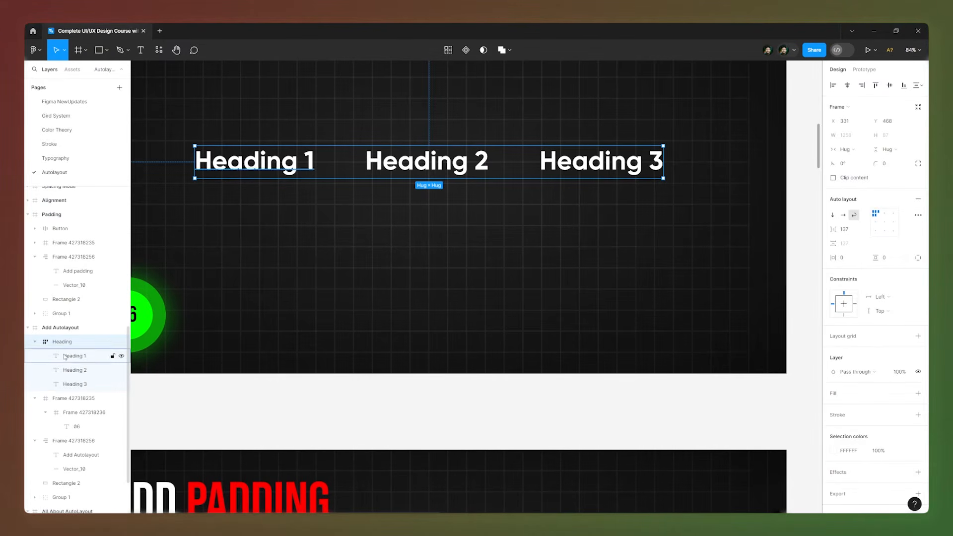
click(34, 342)
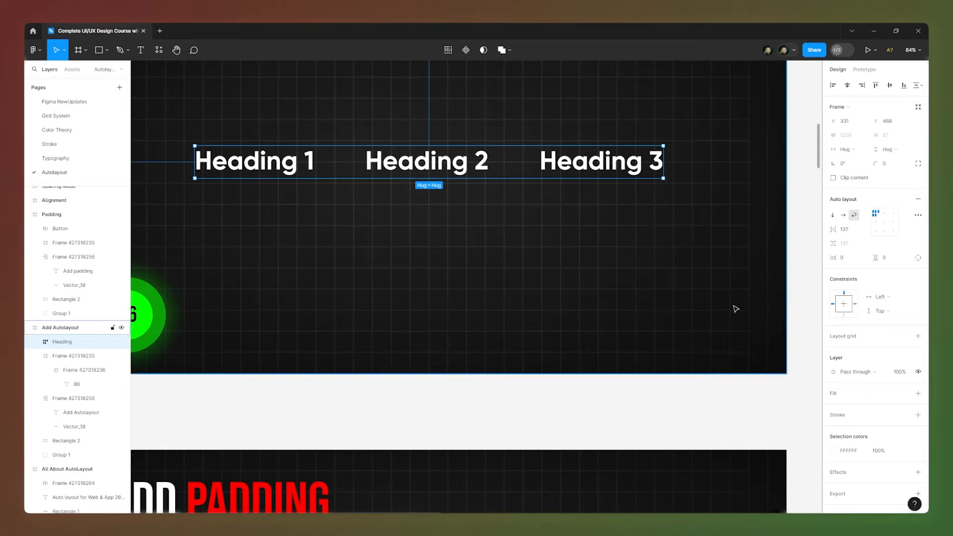
mouse_move(832, 231)
mouse_down()
mouse_move(869, 236)
mouse_move(701, 237)
mouse_move(840, 239)
mouse_move(832, 238)
mouse_up()
Return to the Padding section, hide the layers sidebar and clear the selection
scroll(602, 251, down, 6)
click(425, 324)
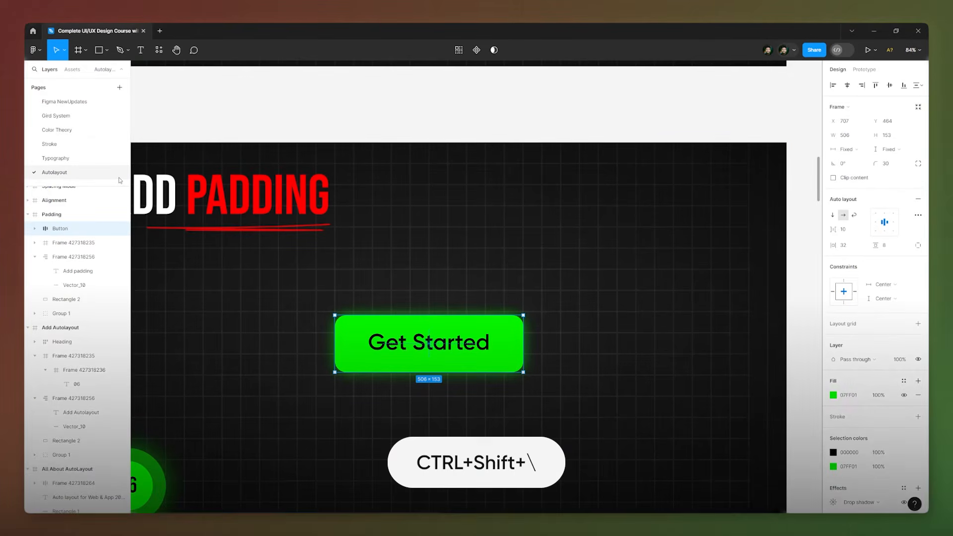
key(ctrl+shift+backslash)
click(204, 112)
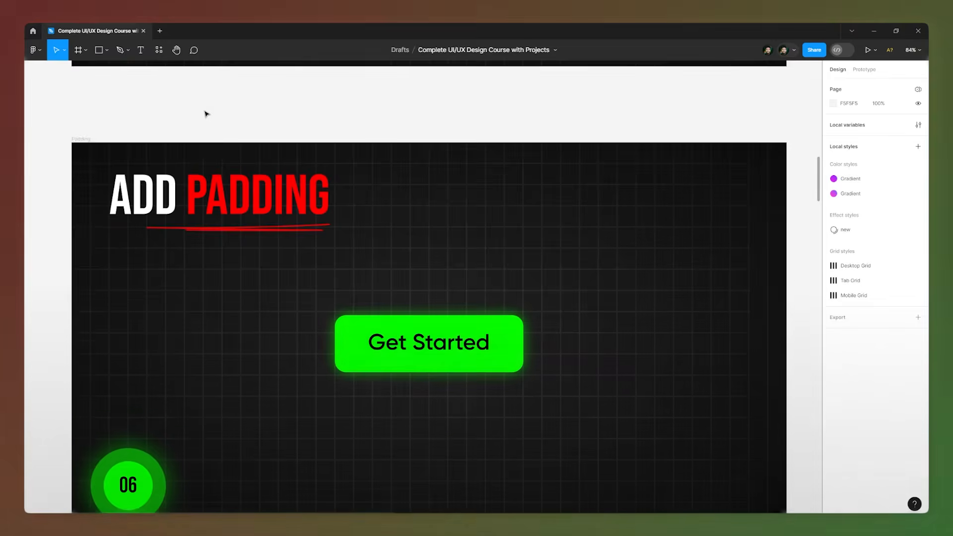
Try a horizontal padding of 70 on the fixed-width Get Started button
scroll(223, 139, down, 1)
scroll(251, 174, down, 2)
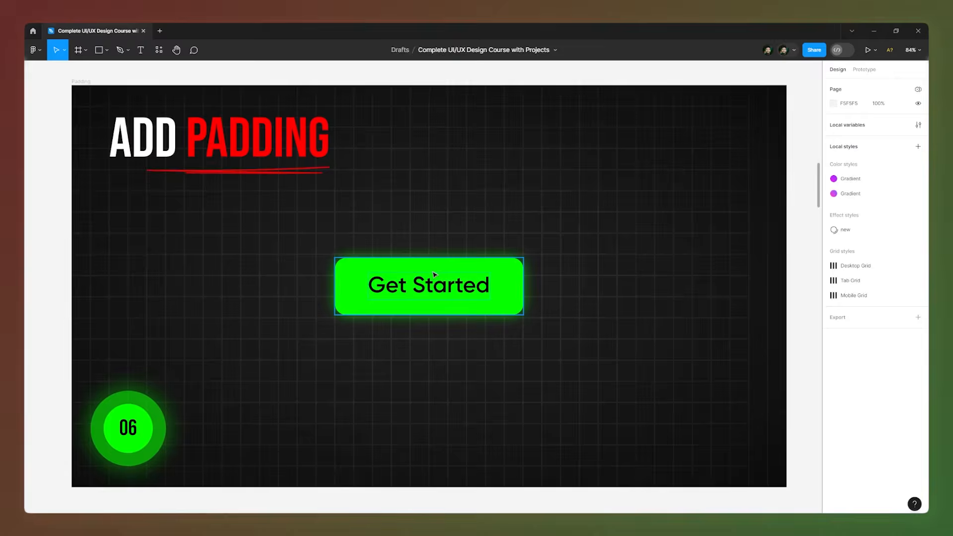
click(434, 275)
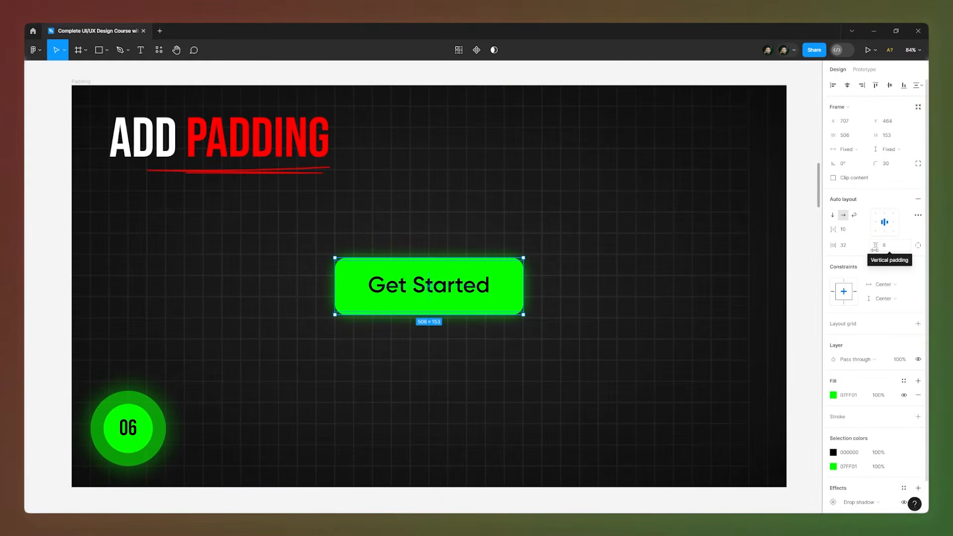
click(846, 246)
text(70)
key(Return)
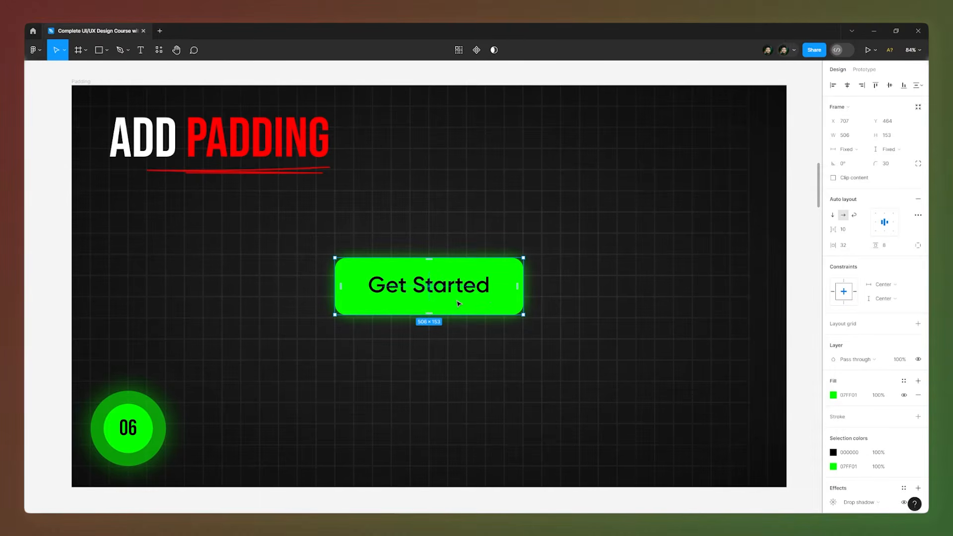
Set both the width and the height of the Get Started button to hug contents
click(861, 153)
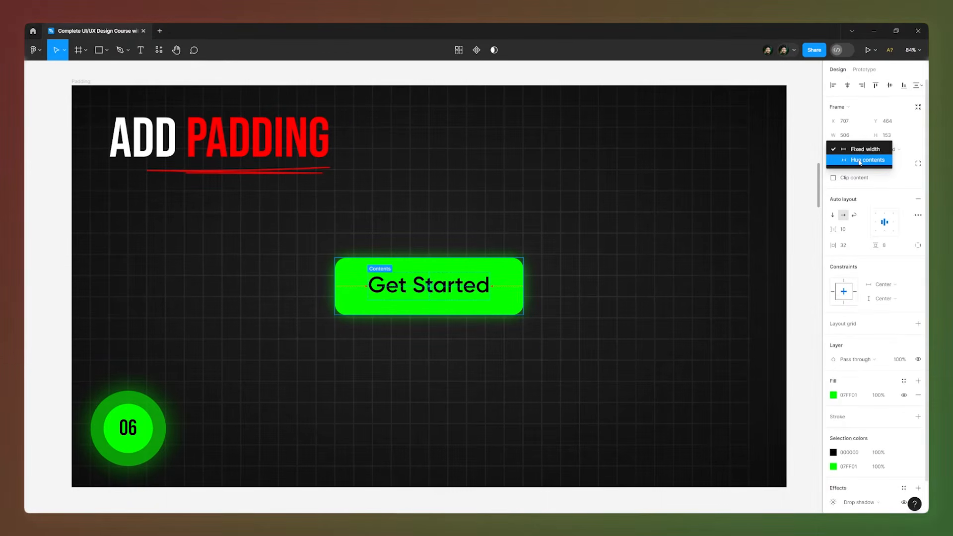
click(860, 160)
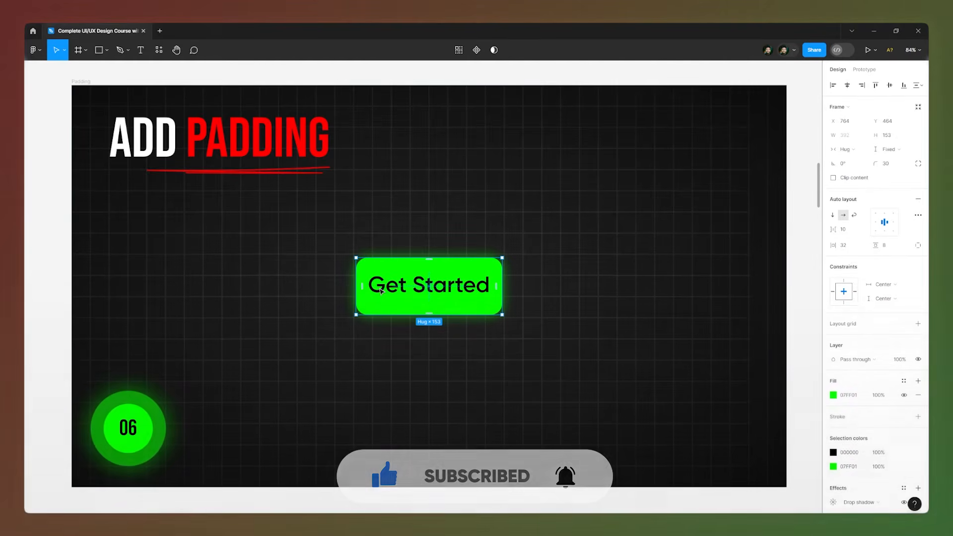
click(888, 148)
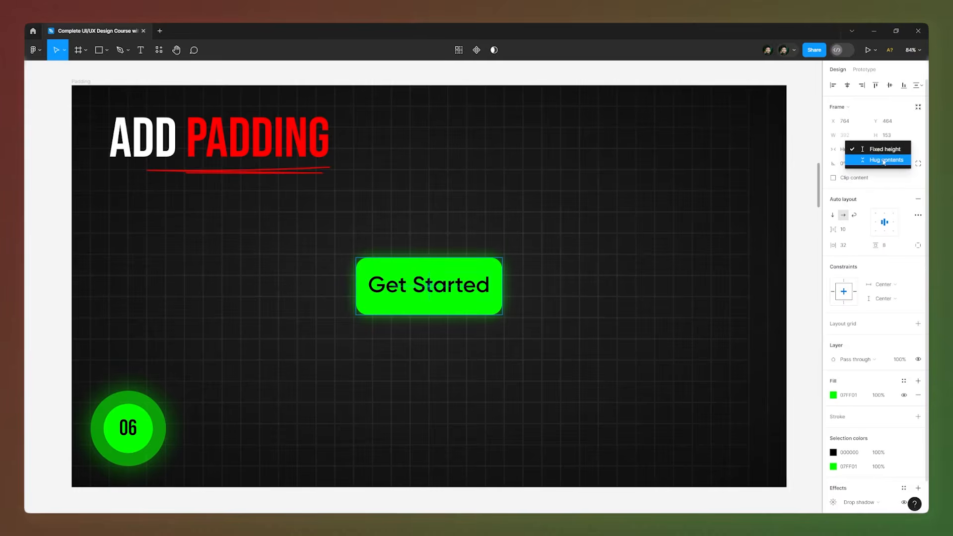
click(881, 158)
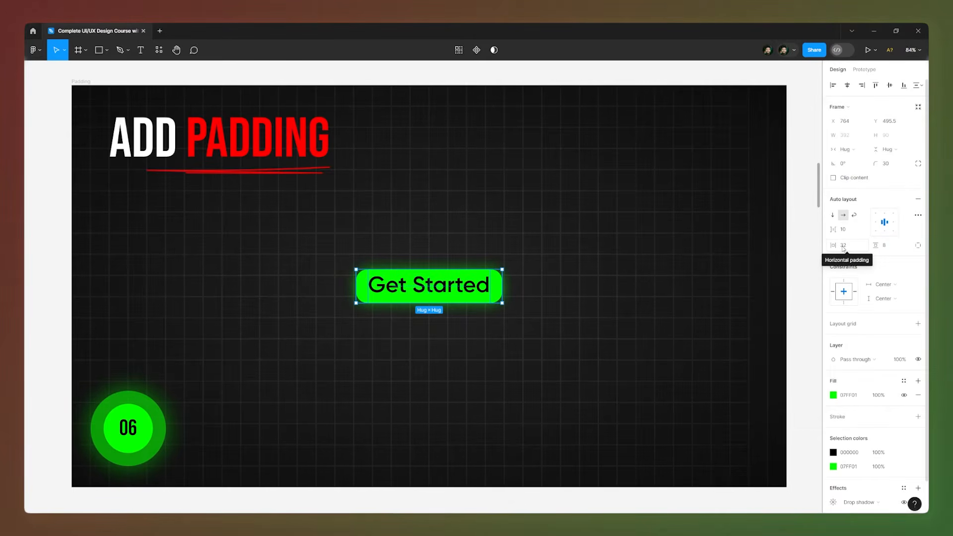
Set the Get Started button's horizontal padding to 40
drag(833, 245, 844, 249)
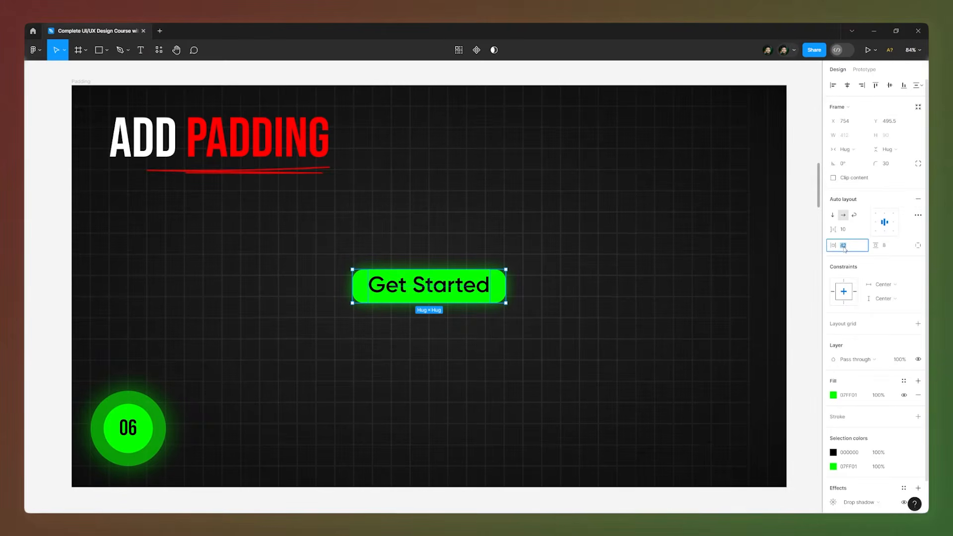
text(40)
key(Return)
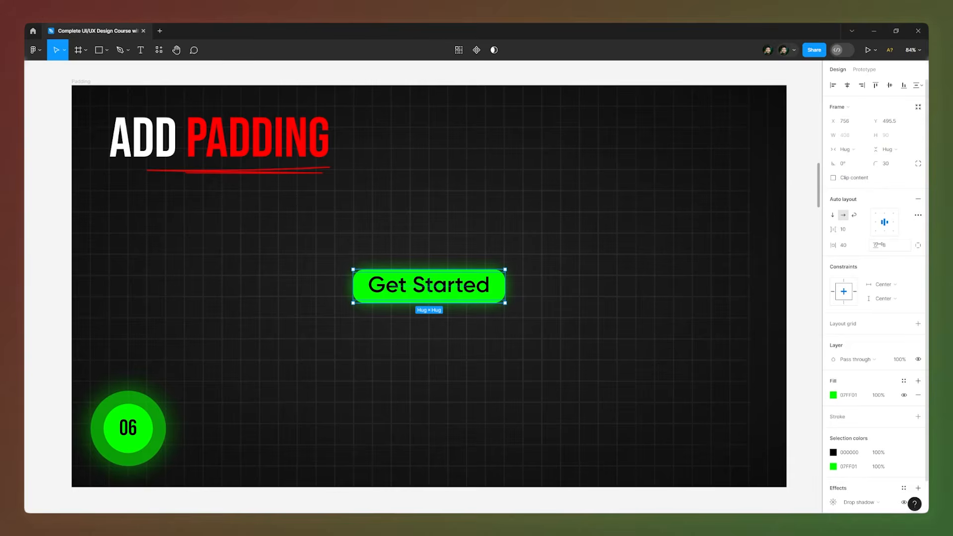
Set the Get Started button's vertical padding to 32
click(894, 247)
text(32)
key(Return)
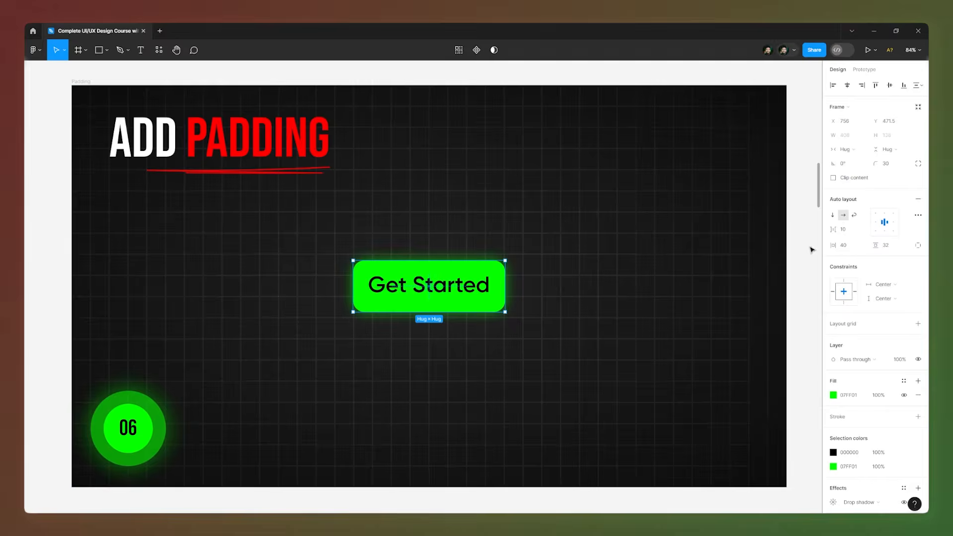
Replace the button's label with "Sign In" and clear the selection
double_click(457, 286)
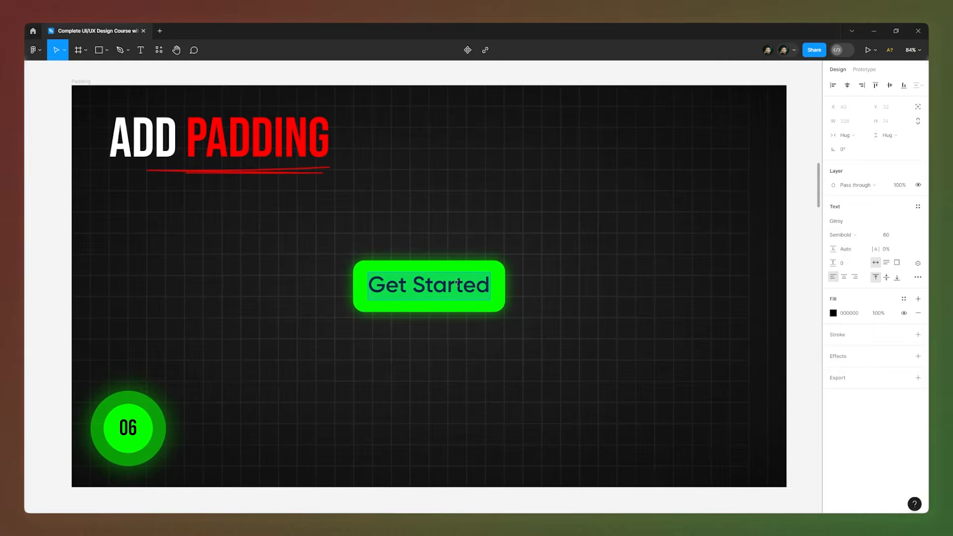
text(Sign)
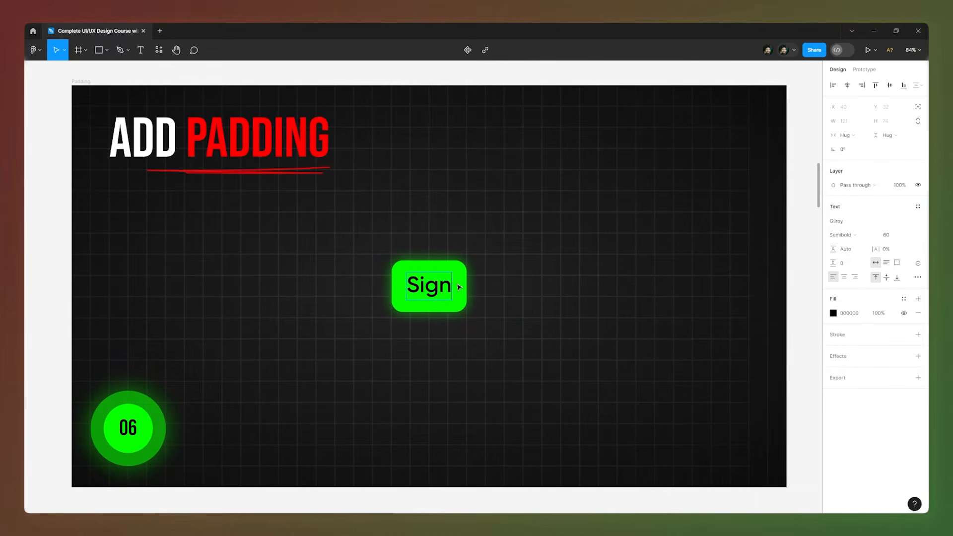
text( In)
key(Escape)
click(797, 238)
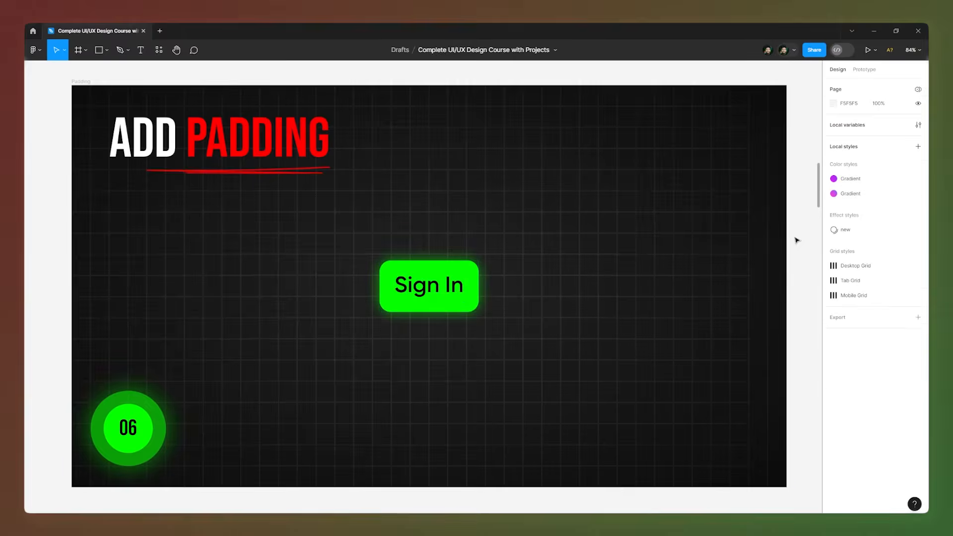
Try adjusting the Sign In button's padding on the canvas and through individual padding values, undoing each change
click(436, 289)
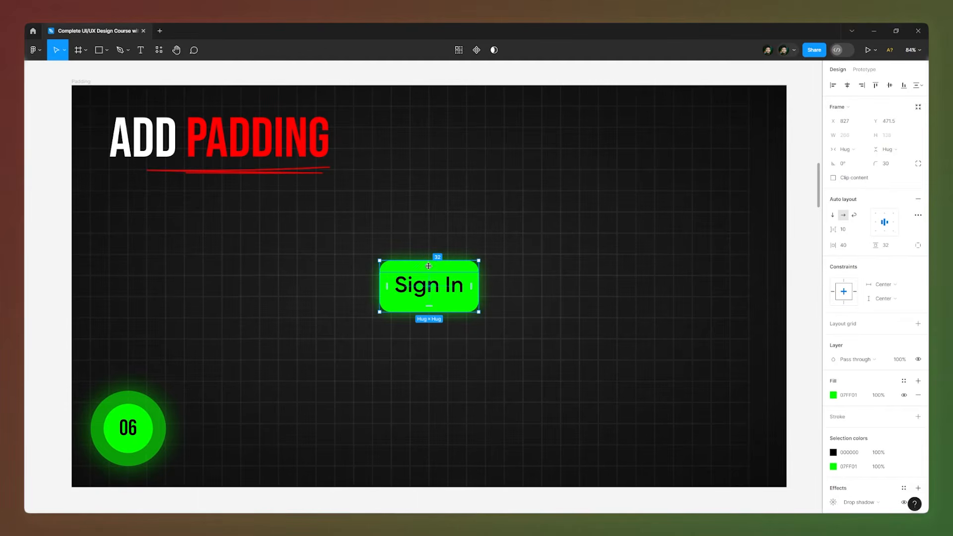
drag(429, 264, 428, 275)
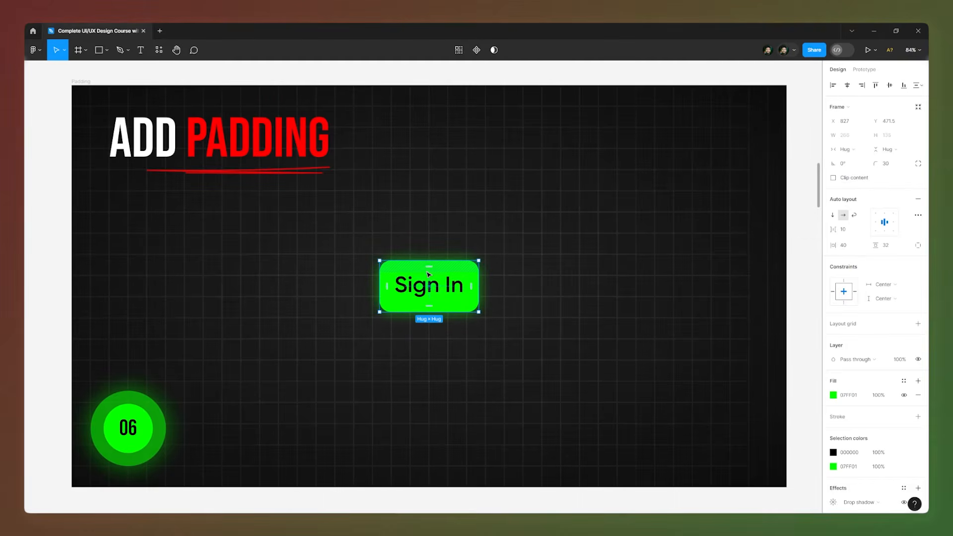
click(918, 245)
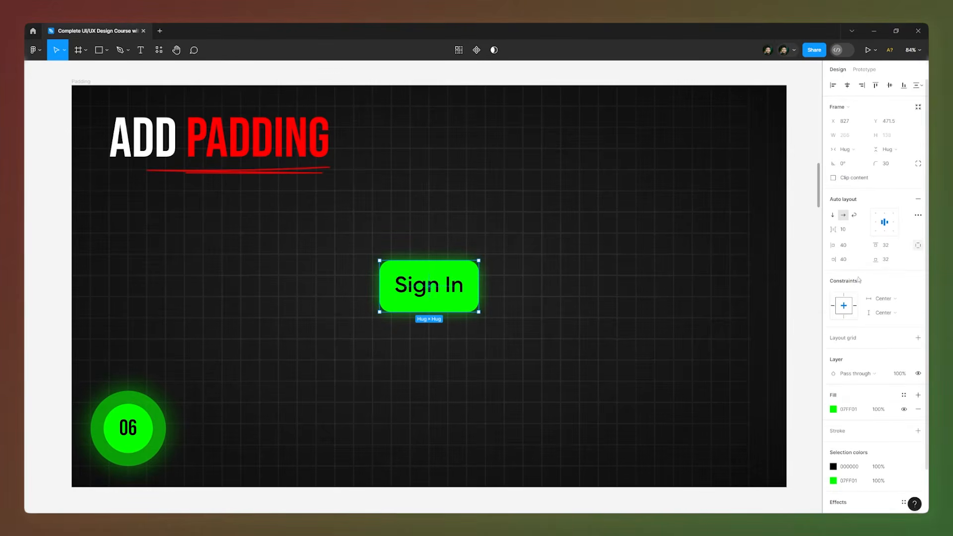
drag(833, 246, 185, 251)
key(ctrl+z)
drag(873, 245, 927, 245)
key(ctrl+z)
drag(827, 264, 852, 263)
key(ctrl+z)
click(918, 246)
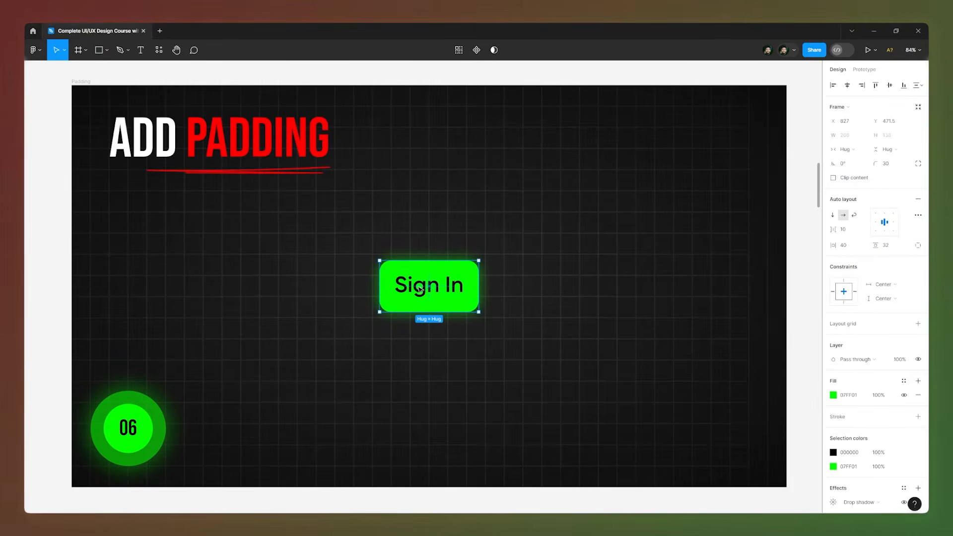
mouse_move(428, 273)
mouse_down()
mouse_move(432, 291)
mouse_move(439, 266)
mouse_up()
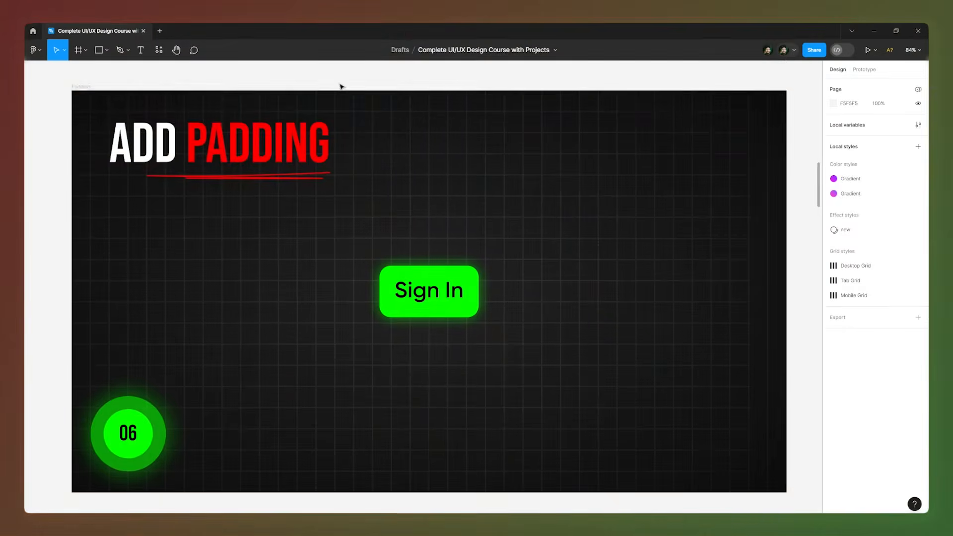
Wrap the three green circles in the Alignment section in an auto layout frame
scroll(341, 87, down, 6)
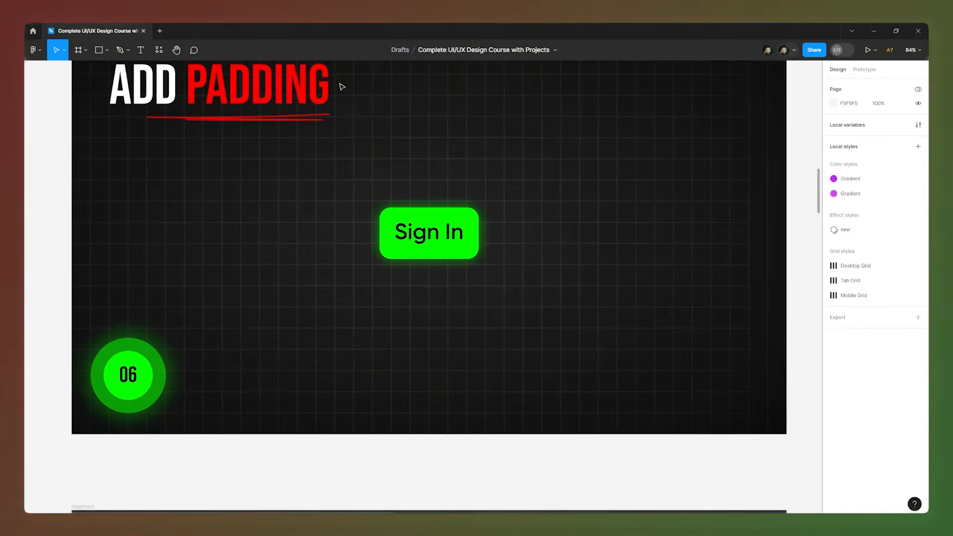
scroll(243, 307, down, 1)
scroll(243, 315, down, 2)
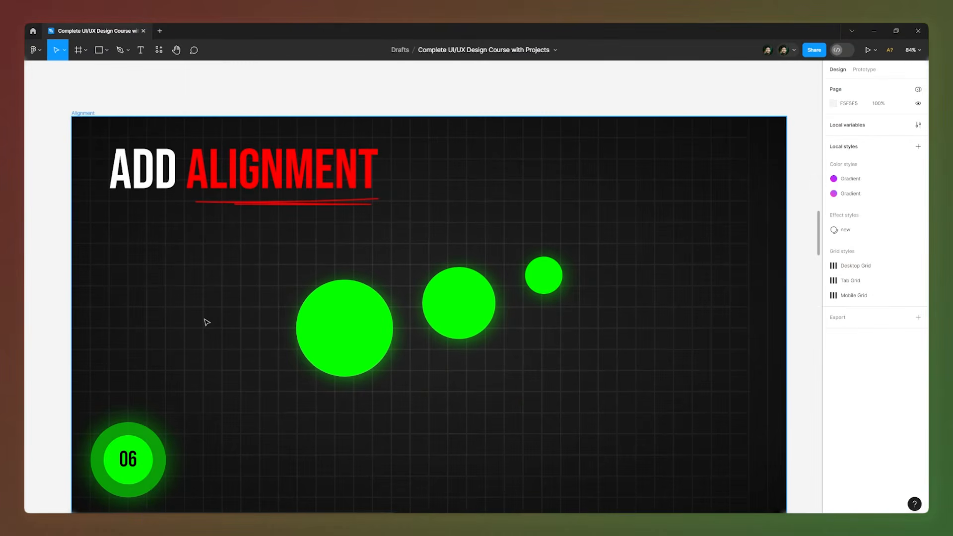
scroll(355, 329, down, 1)
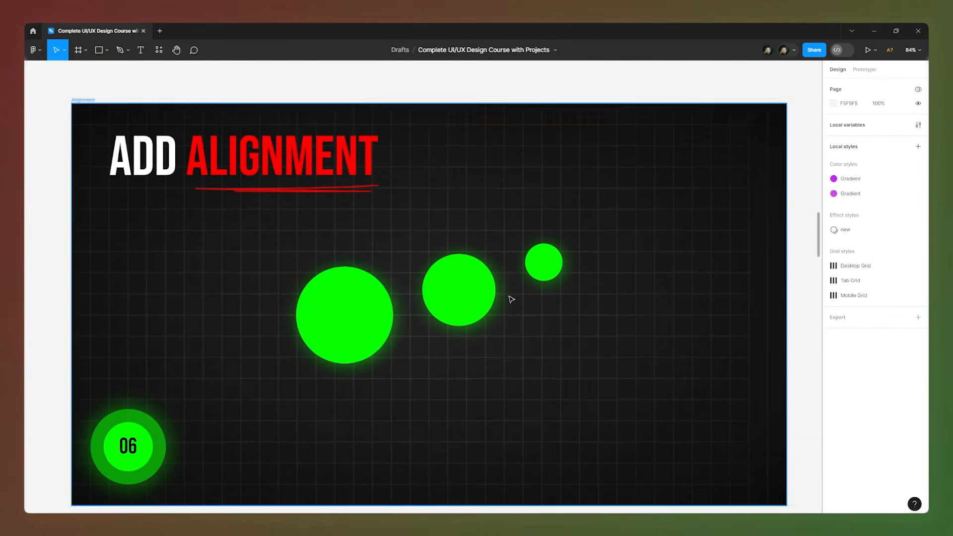
click(370, 307)
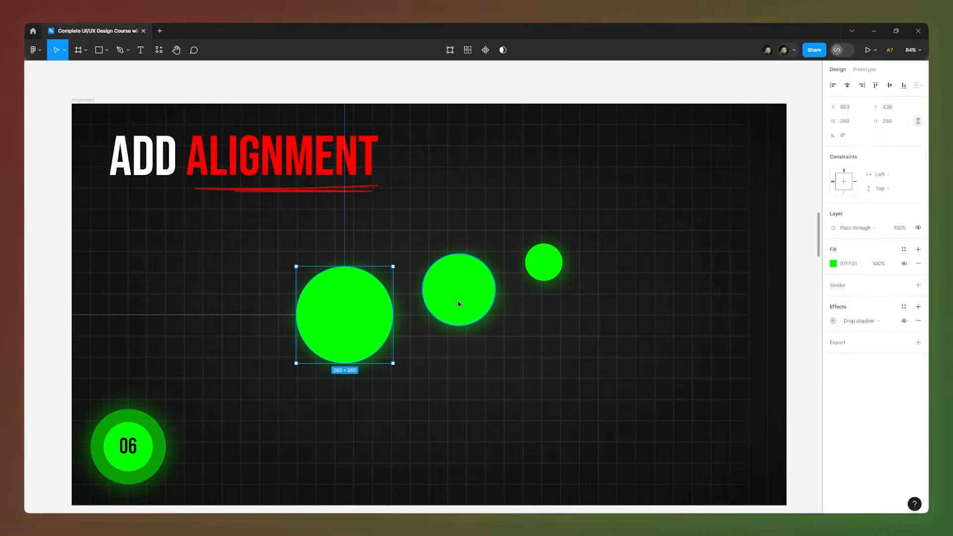
shift+click(459, 305)
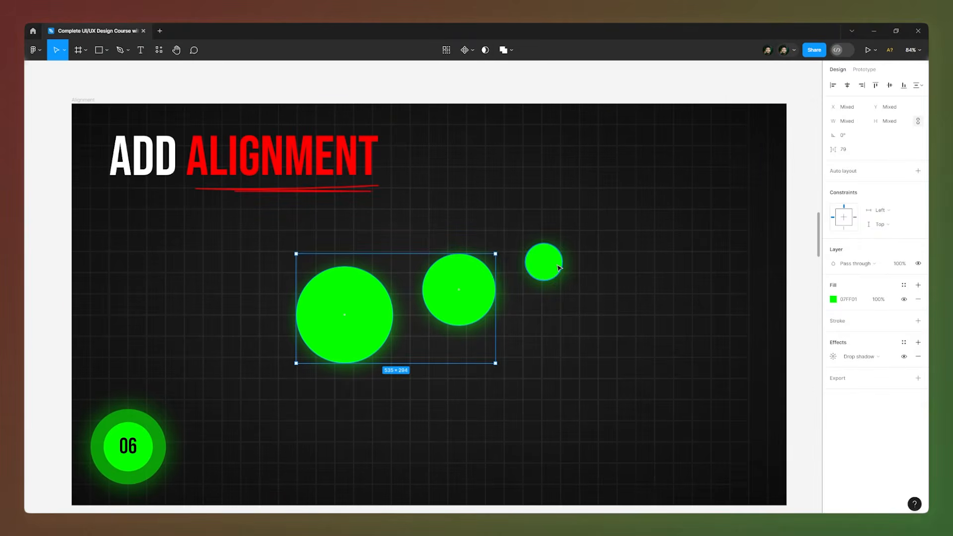
shift+click(559, 267)
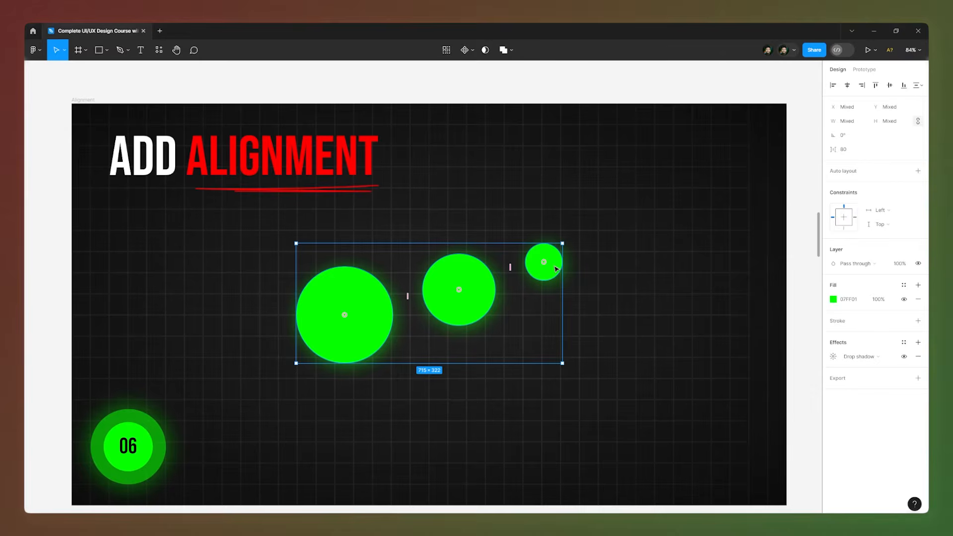
key(shift+a)
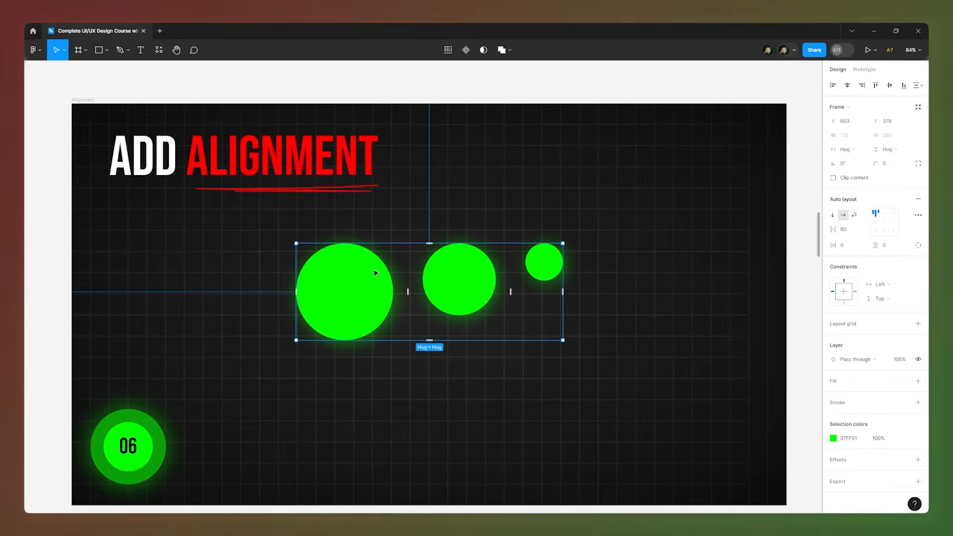
Try left-center, bottom-left and right-center alignment on the circles' auto layout frame, and settle on center alignment
click(875, 225)
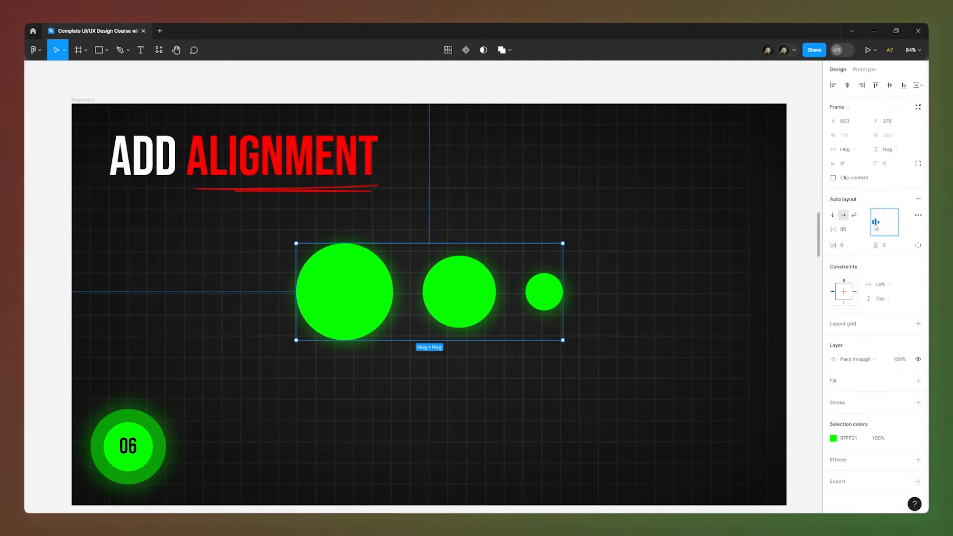
click(876, 230)
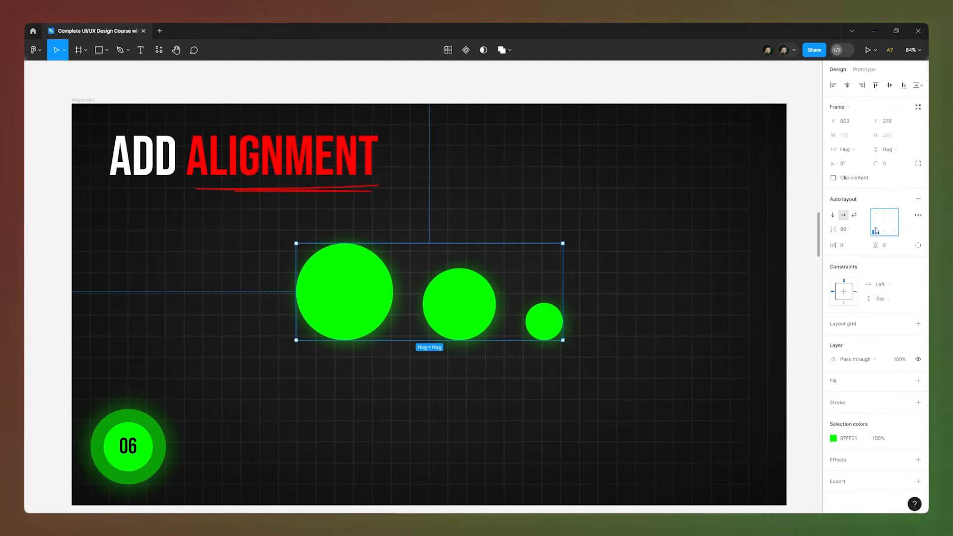
click(885, 230)
click(884, 225)
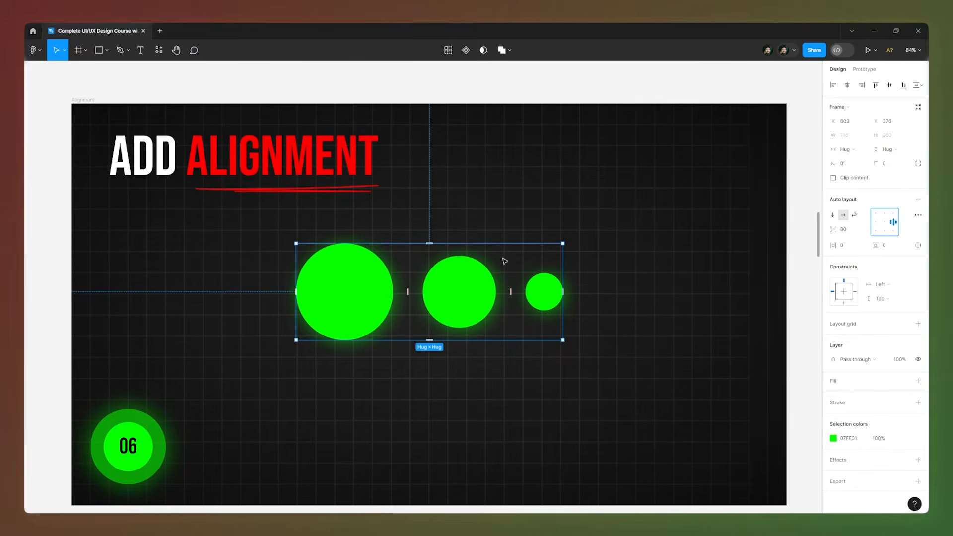
click(884, 226)
Switch the circles' frame to individual padding and increase its left padding
click(916, 247)
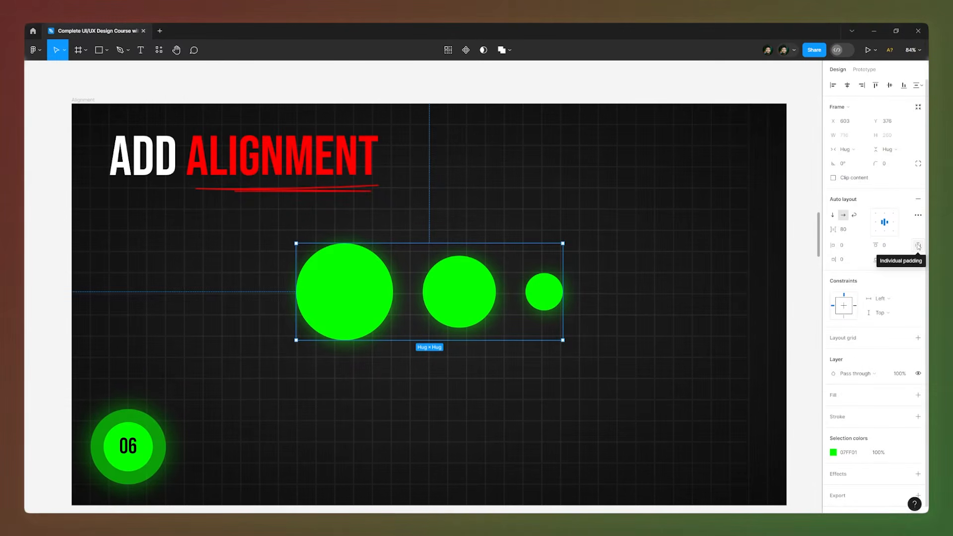
drag(832, 245, 856, 263)
mouse_move(587, 299)
mouse_down()
mouse_move(614, 291)
mouse_move(594, 297)
mouse_up()
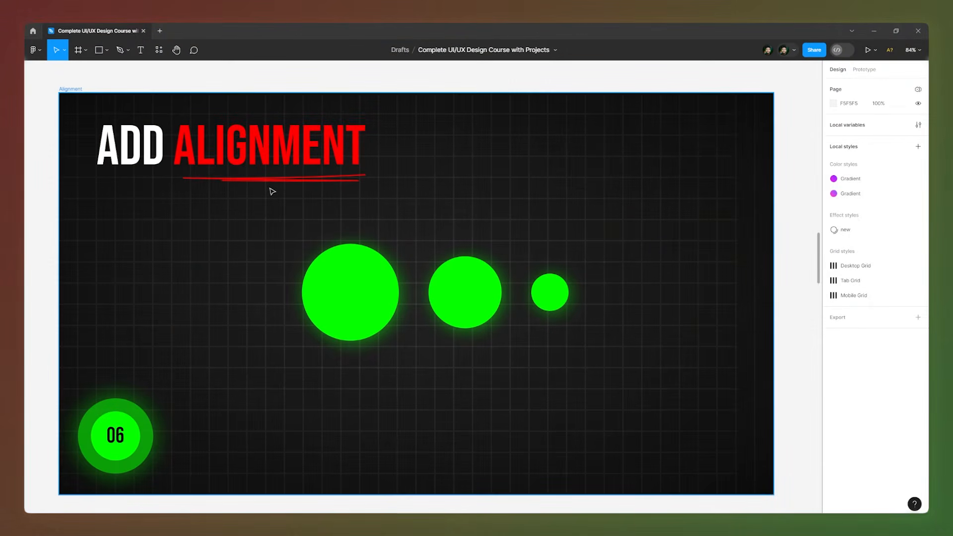
Widen the gap between the three headings in the Strokes section's green frame to 53
scroll(272, 191, down, 10)
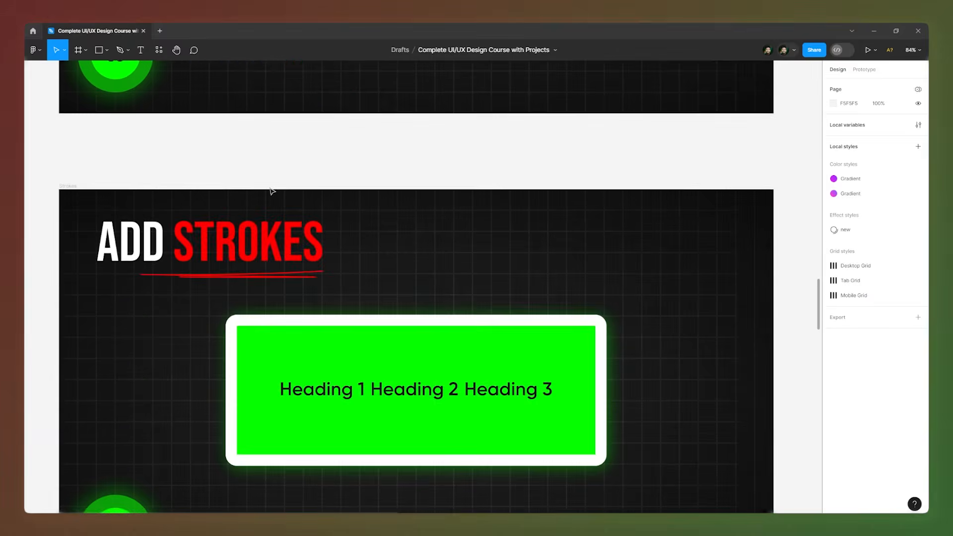
scroll(272, 192, down, 3)
scroll(270, 187, up, 1)
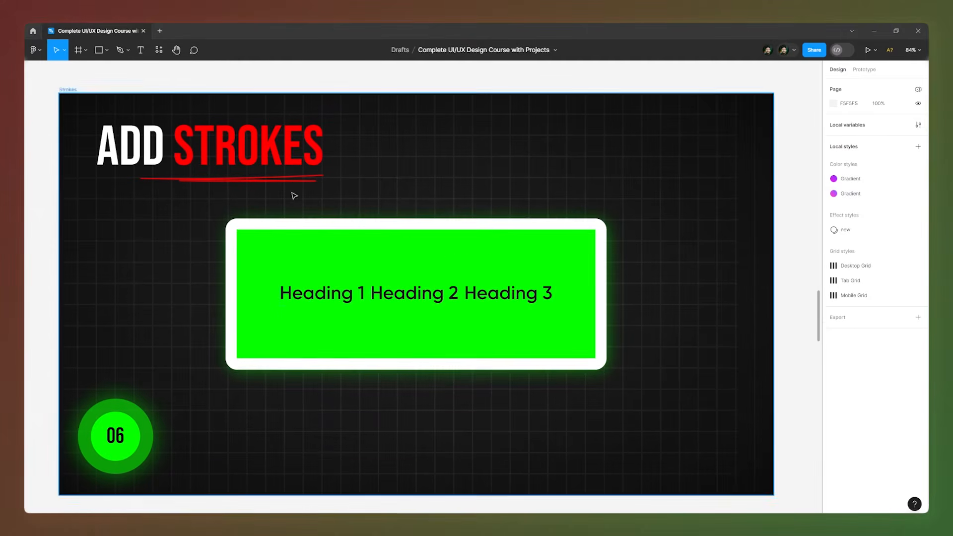
scroll(383, 270, up, 1)
click(375, 294)
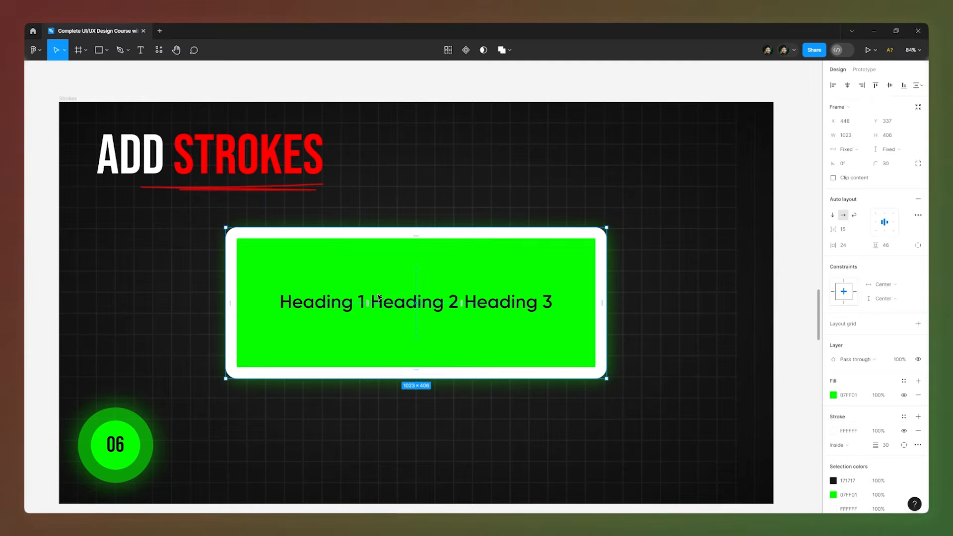
drag(364, 303, 359, 302)
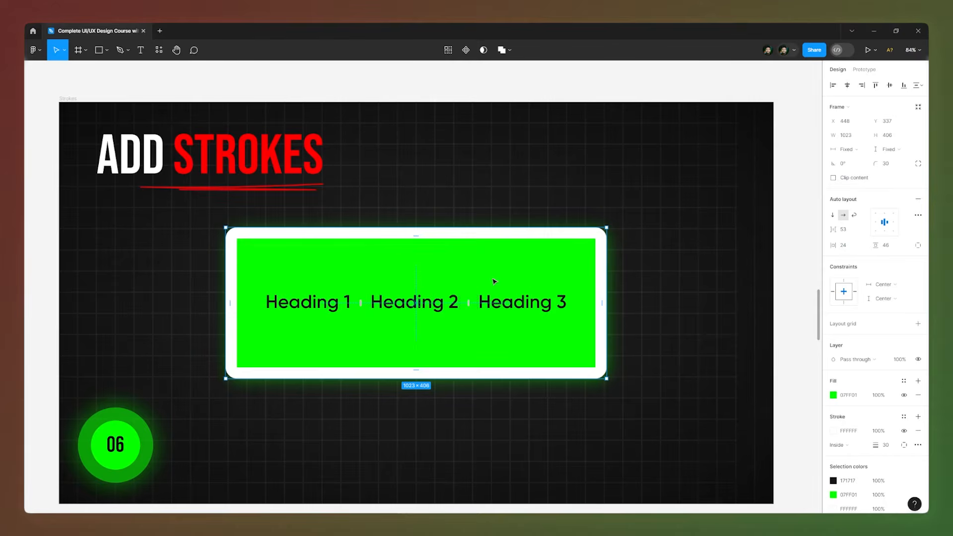
Review the strokes, canvas stacking and text baseline options in the headings frame's advanced auto layout settings
click(914, 216)
mouse_move(775, 214)
mouse_down()
mouse_move(689, 213)
mouse_move(698, 198)
mouse_up()
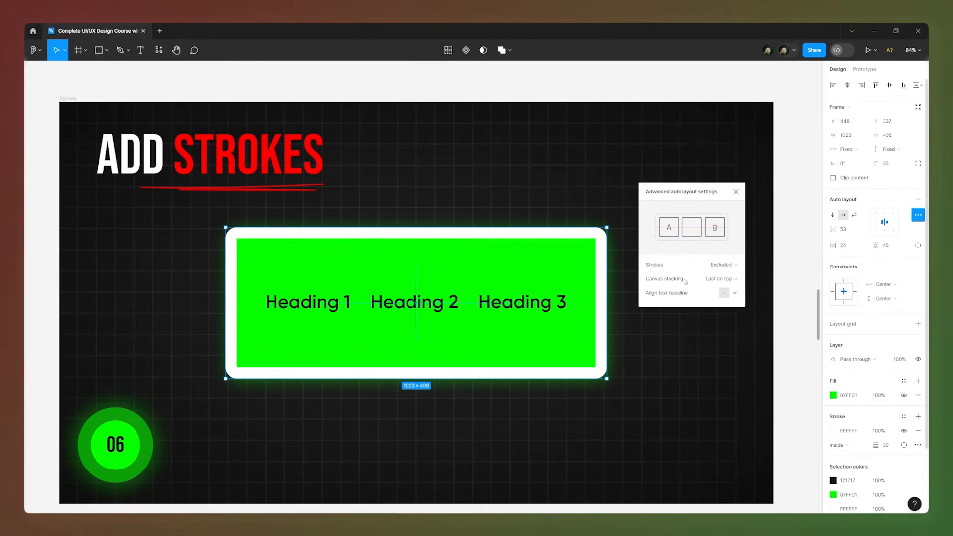
drag(681, 192, 695, 198)
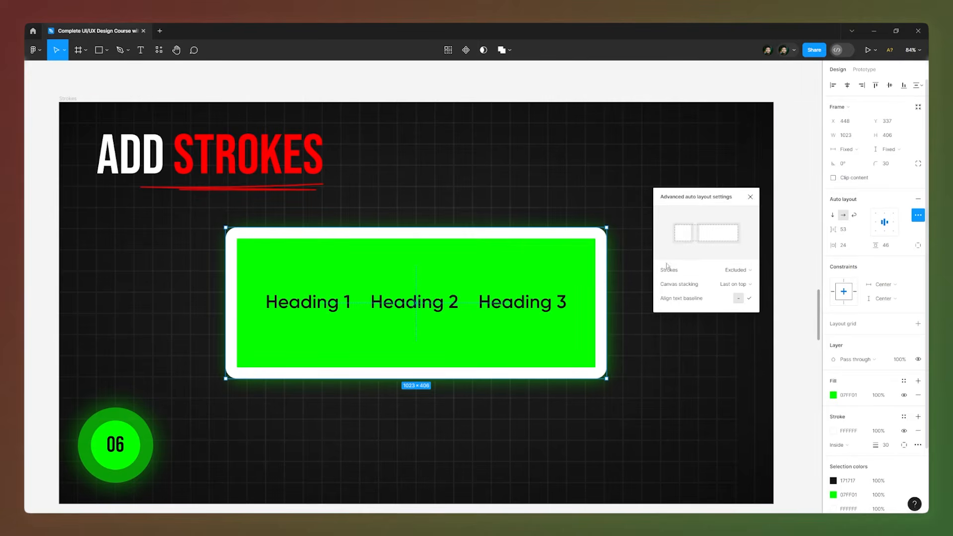
click(751, 197)
Remove the headings frame's stroke and add a new white FFFFFF inside stroke with a thickness of 32
scroll(854, 358, down, 3)
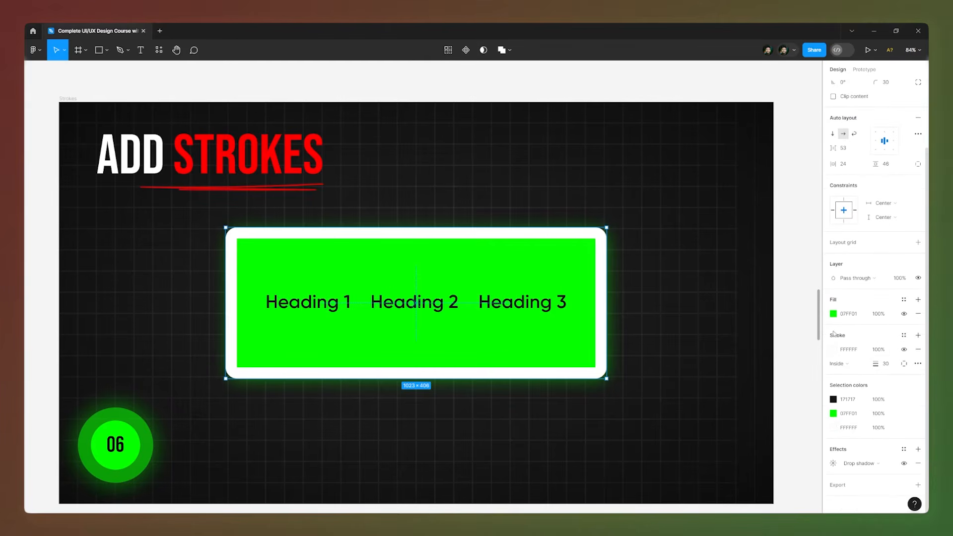
click(918, 350)
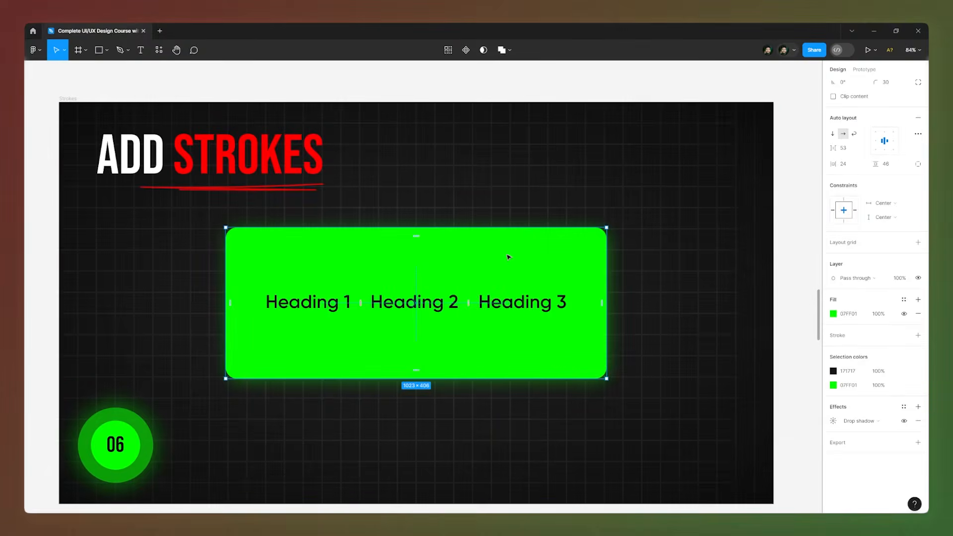
click(836, 336)
click(833, 349)
drag(744, 302, 717, 289)
click(813, 263)
drag(875, 363, 907, 355)
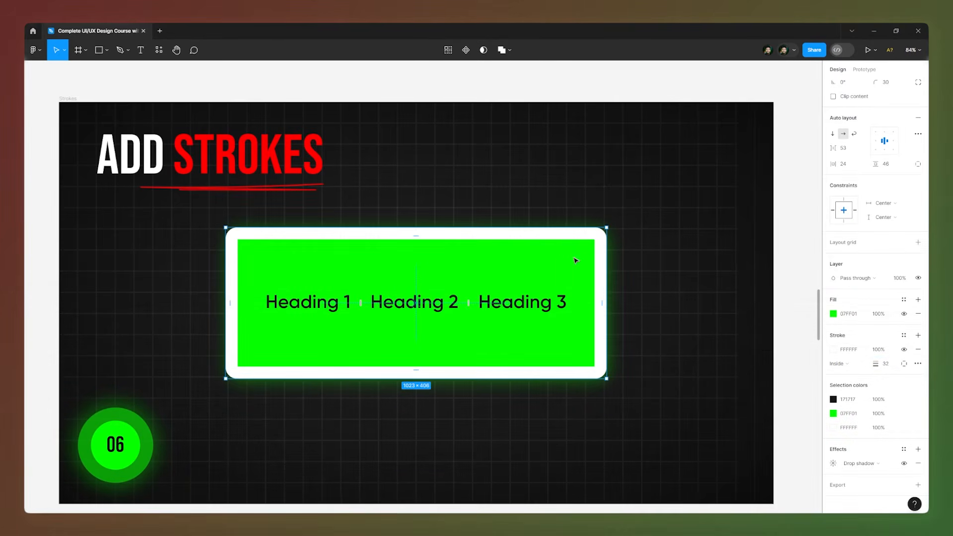
Check how strokes are treated in the headings frame's advanced auto layout settings, and close them
scroll(849, 289, up, 2)
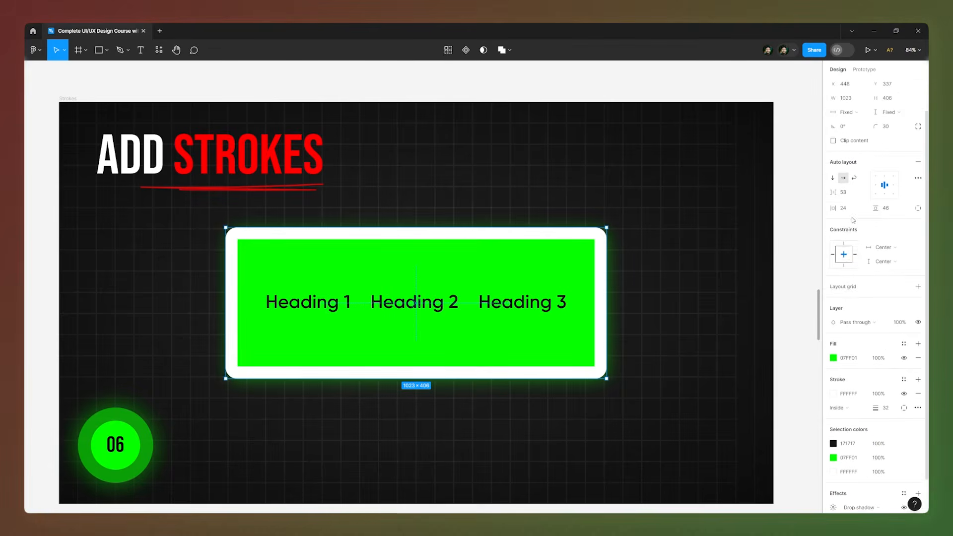
scroll(853, 220, up, 2)
click(918, 214)
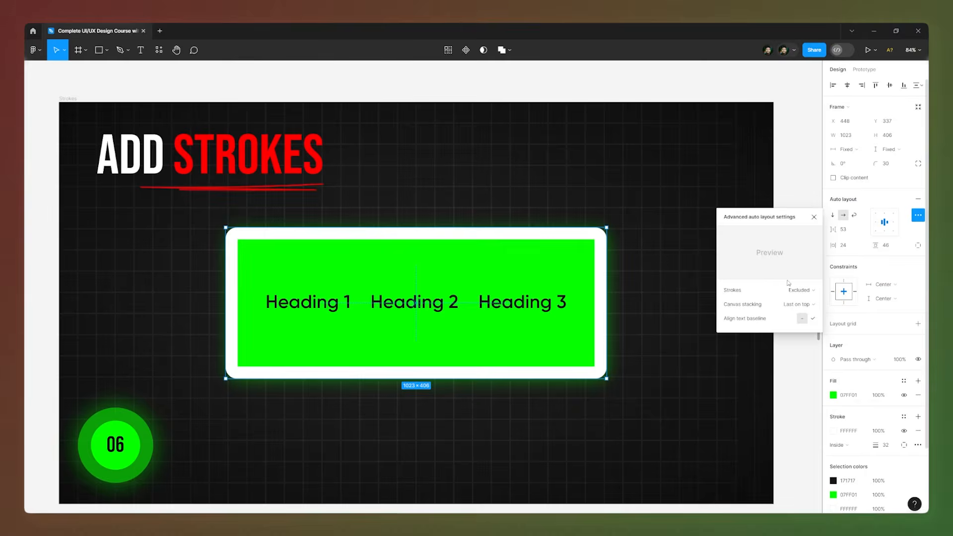
drag(777, 221, 721, 215)
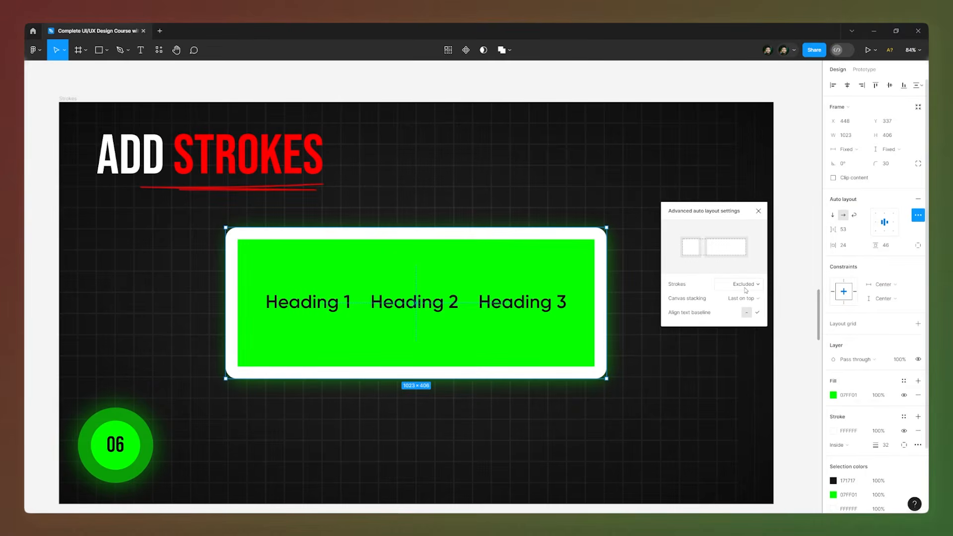
click(758, 210)
Measure the distances from Heading 3 to the edges of its frame
click(525, 308)
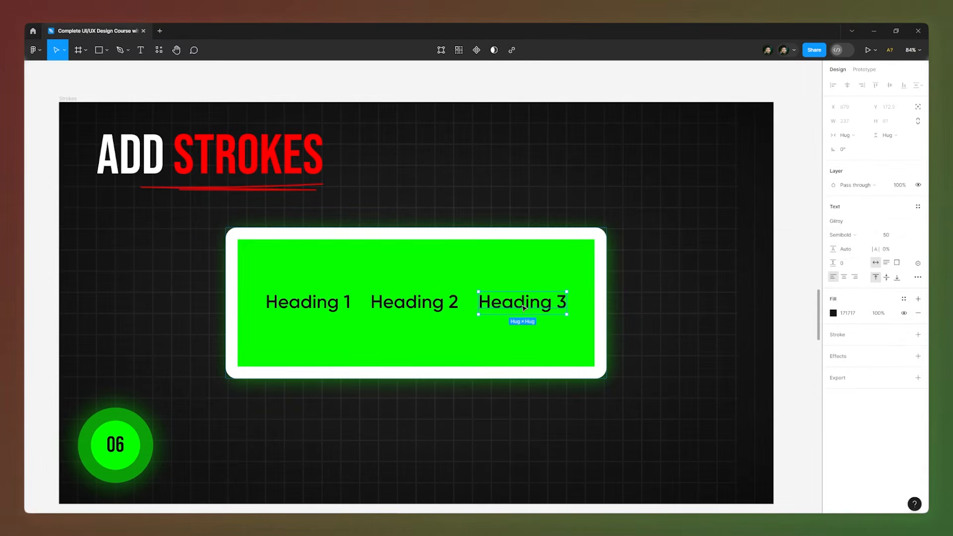
key(alt)
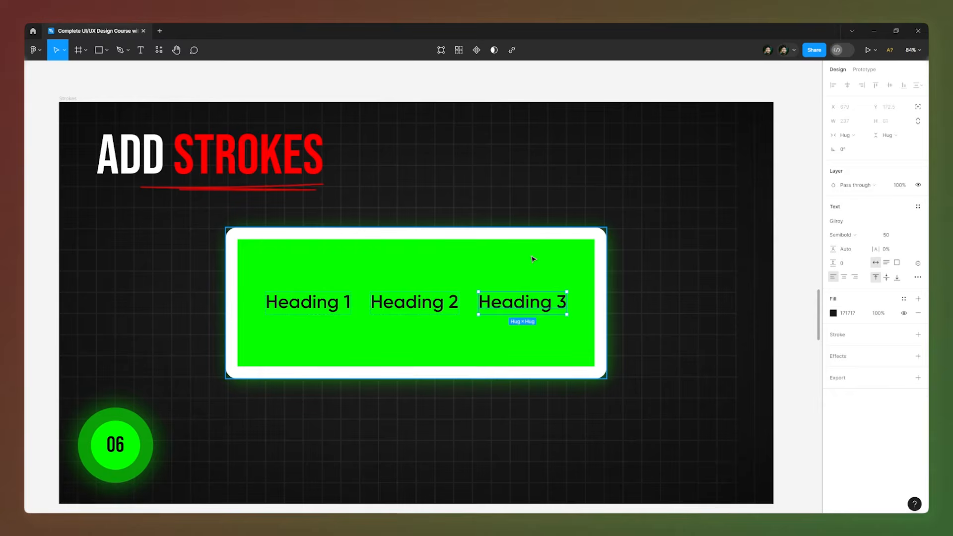
Switch the headings frame's strokes to Included in layout in its advanced auto layout settings, and close them
key(alt)
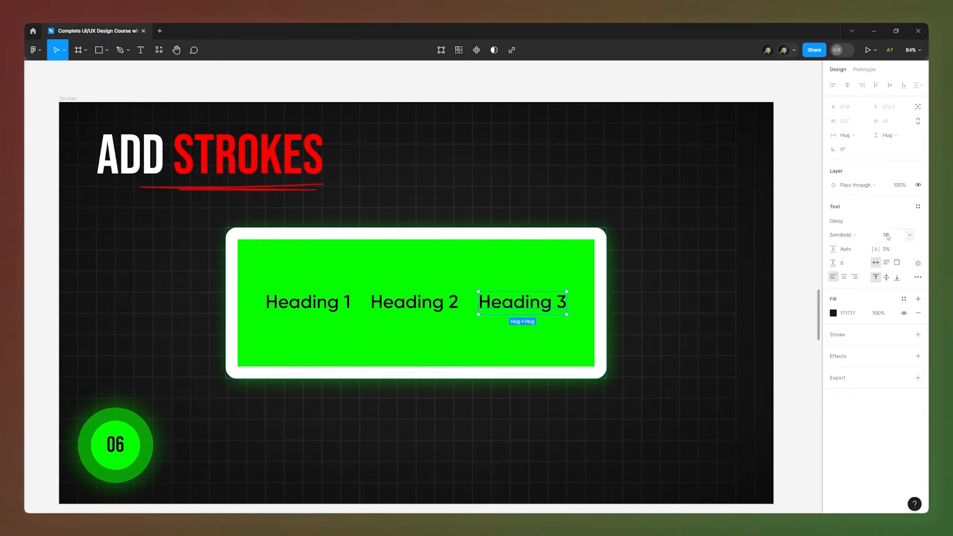
click(804, 270)
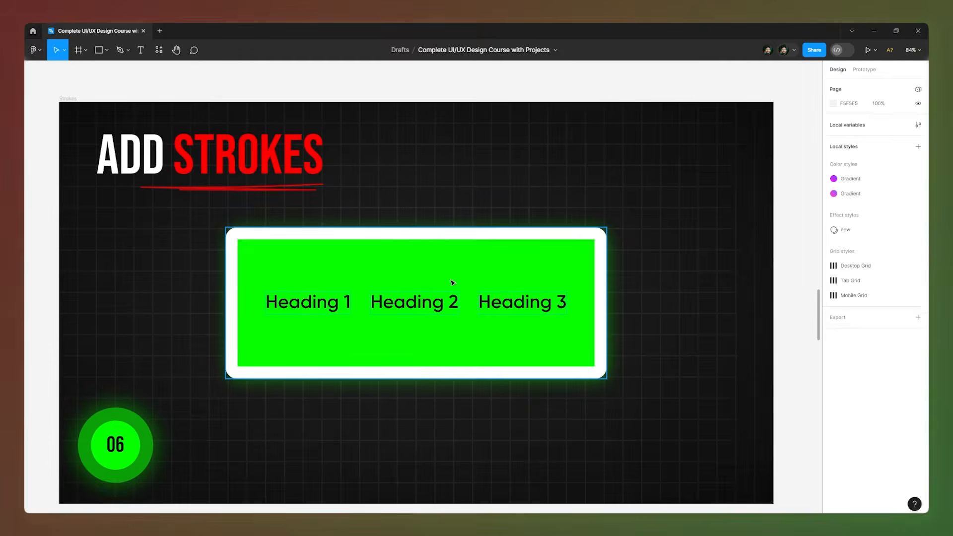
click(453, 282)
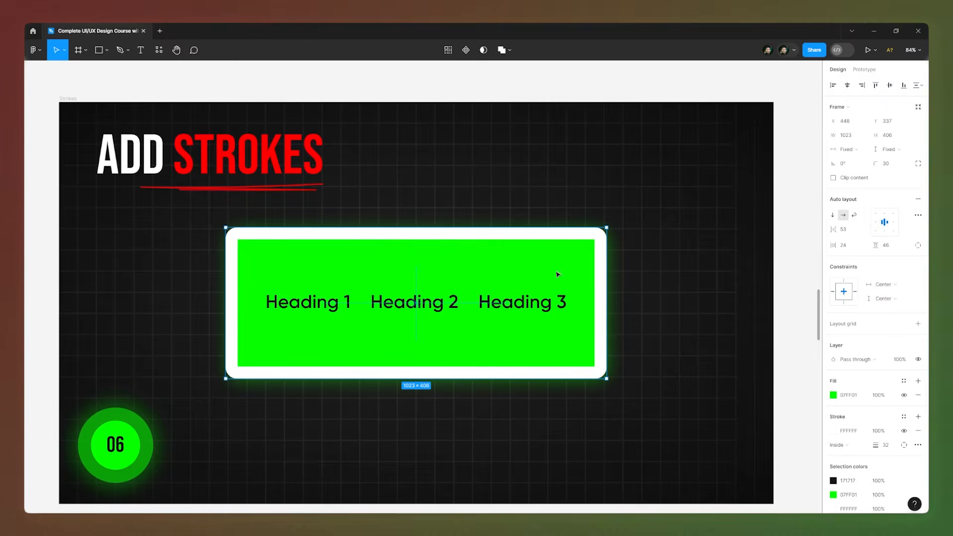
click(917, 216)
drag(759, 218, 653, 238)
mouse_move(640, 316)
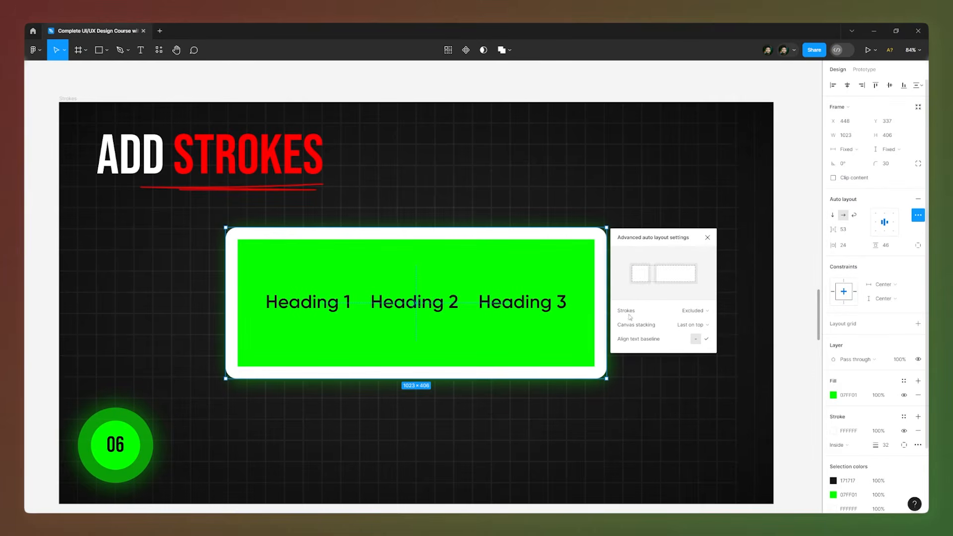
click(694, 310)
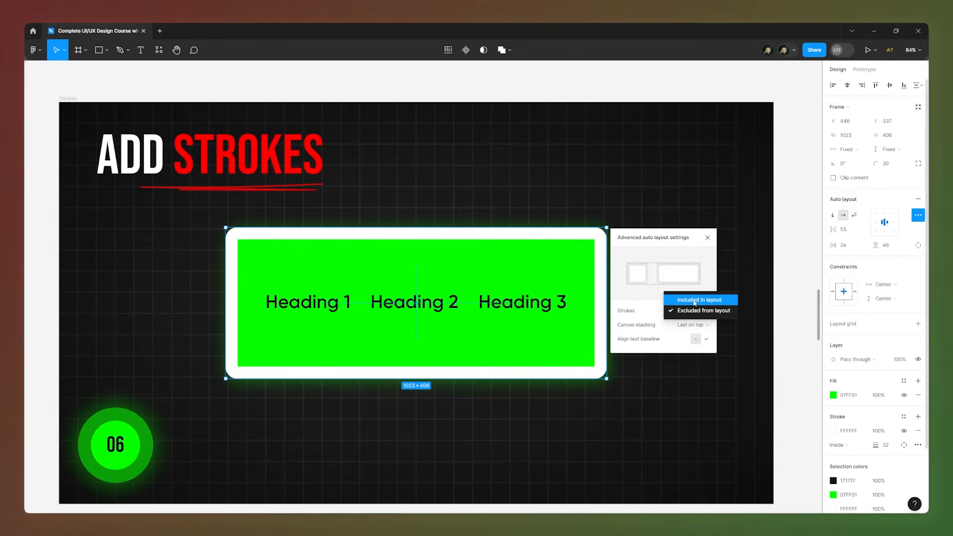
click(694, 303)
click(708, 238)
click(807, 252)
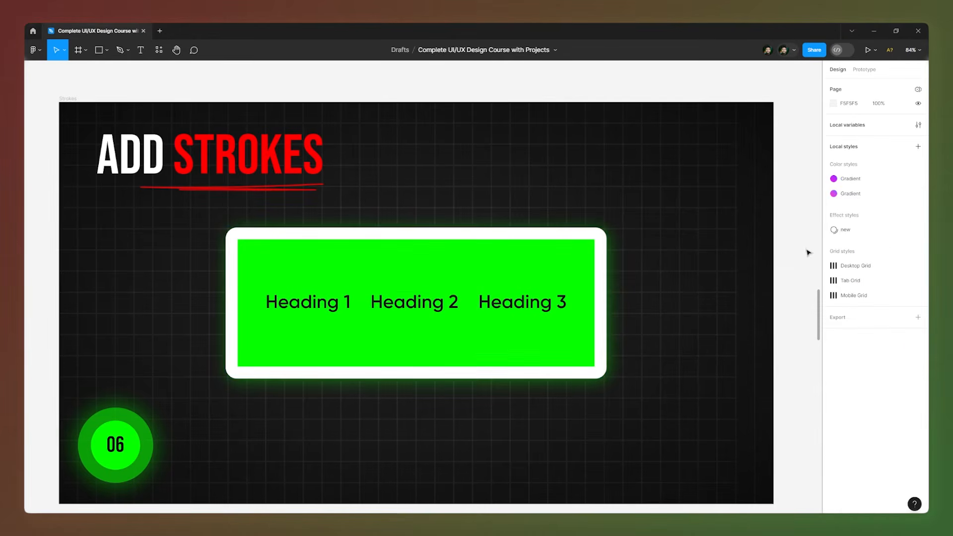
Measure Heading 3's distances to its frame edges with the stroke included in the layout
click(505, 309)
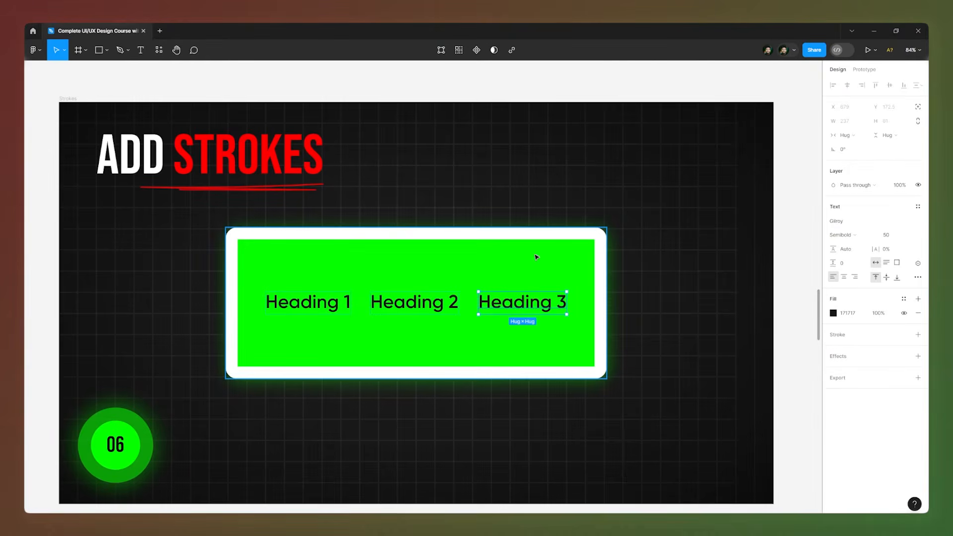
key(alt)
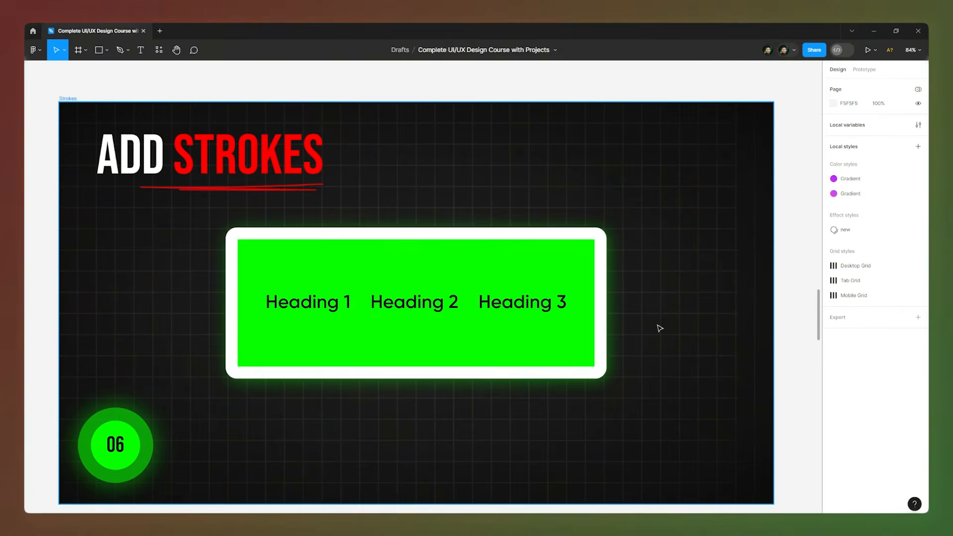
Select the auto layout frame that holds the three circles in the Canvas Stacking section
scroll(659, 329, down, 9)
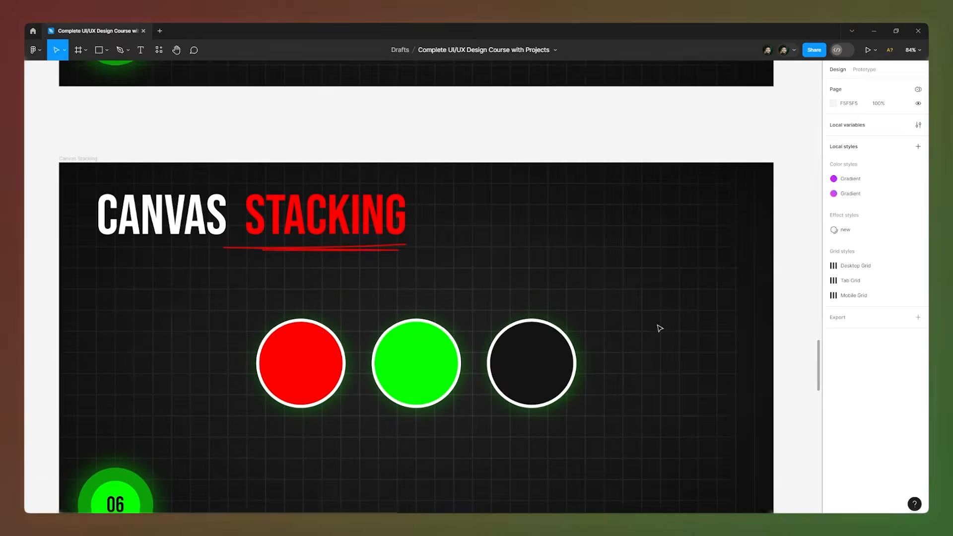
scroll(660, 328, down, 2)
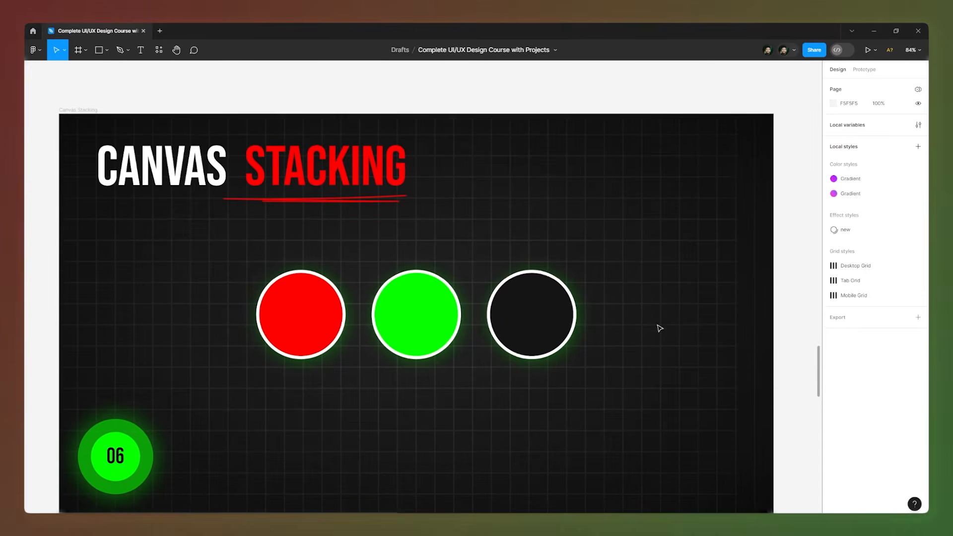
click(436, 315)
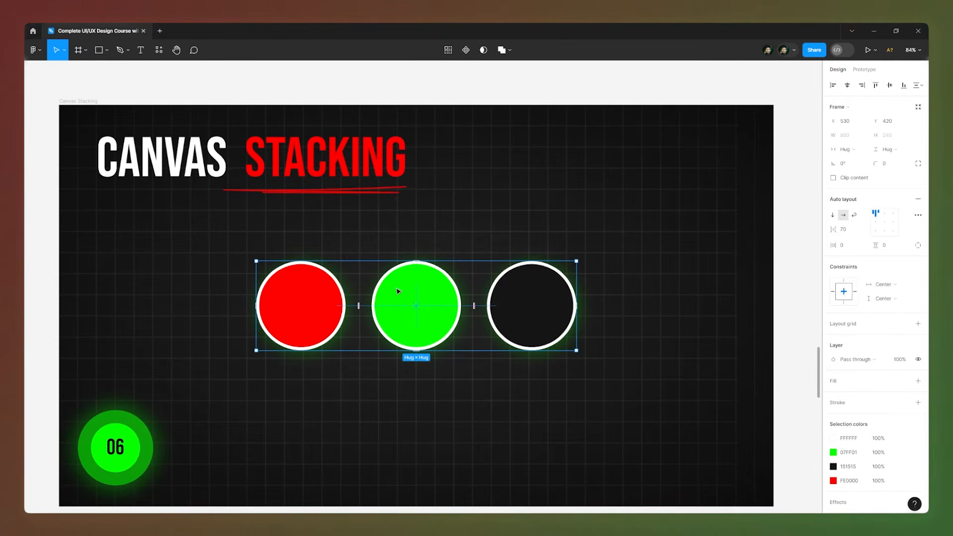
click(106, 50)
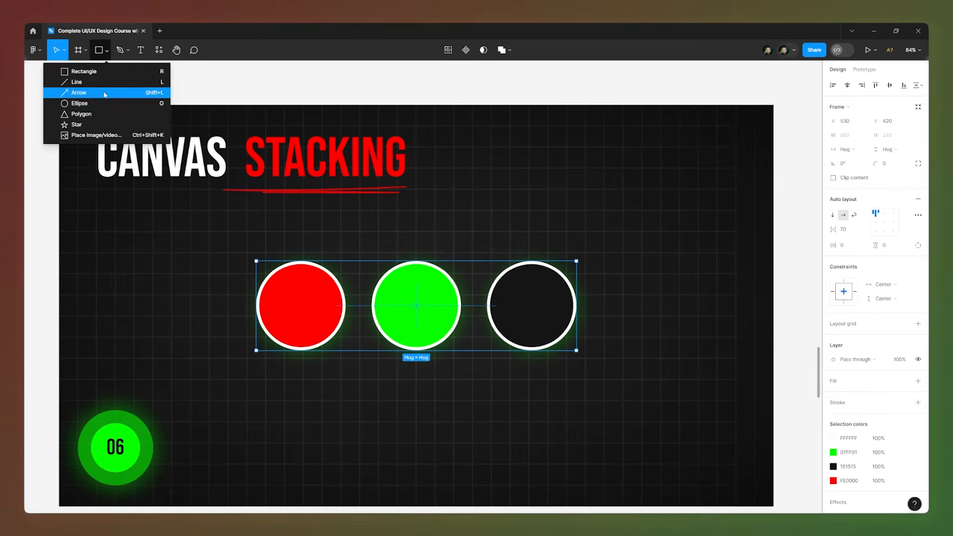
click(96, 103)
drag(474, 201, 561, 289)
key(ctrl+z)
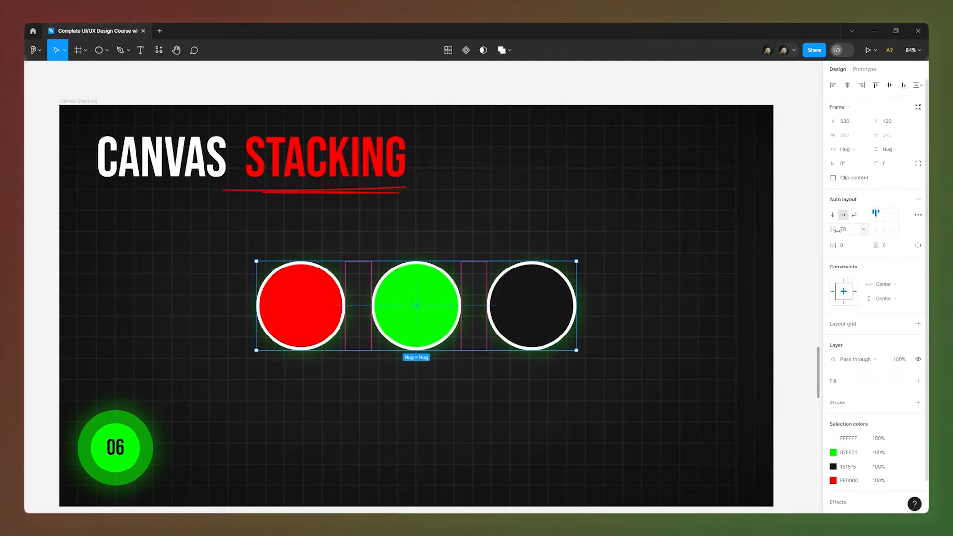
Set the gap between the three circles to -64 so that they overlap
drag(837, 230, 716, 239)
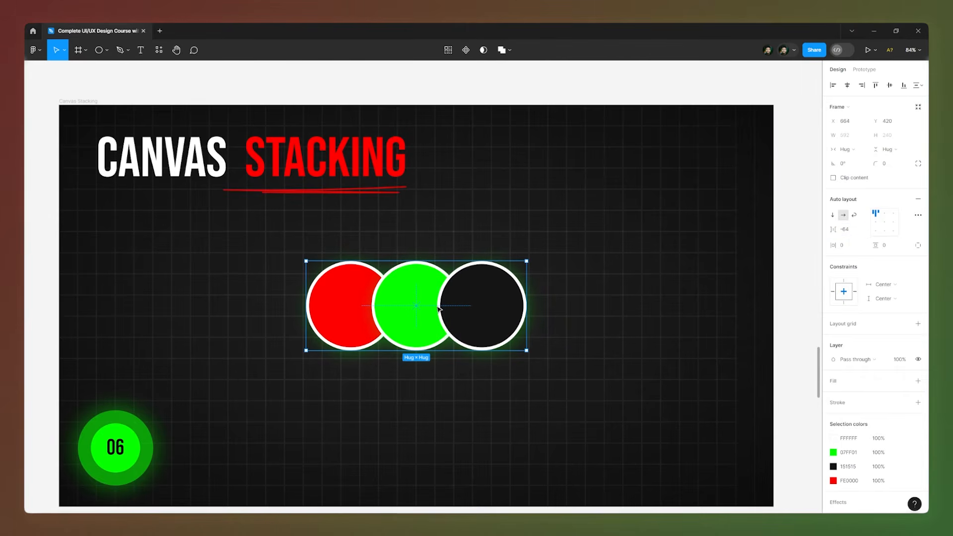
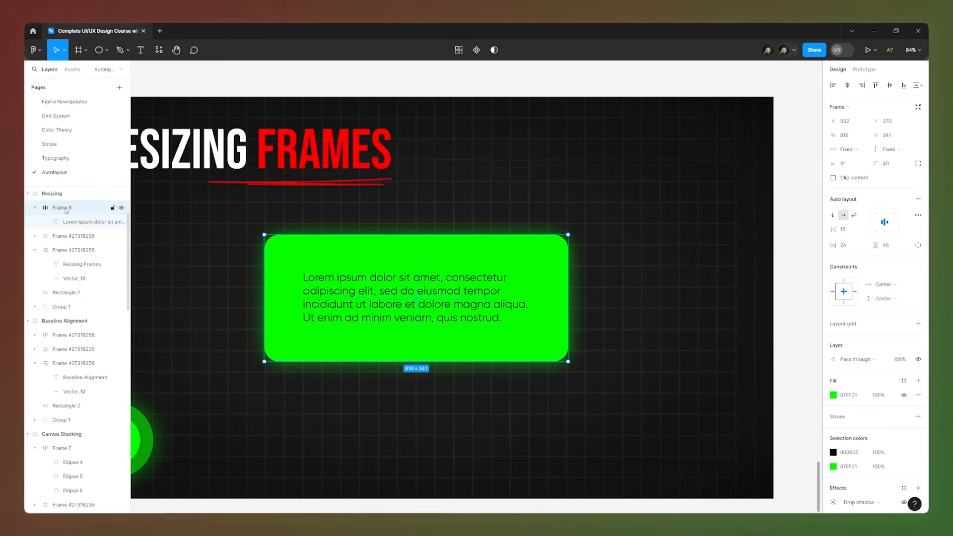
Set the horizontal resizing of the lorem ipsum text in the Resizing section's green frame to Fill container
click(76, 223)
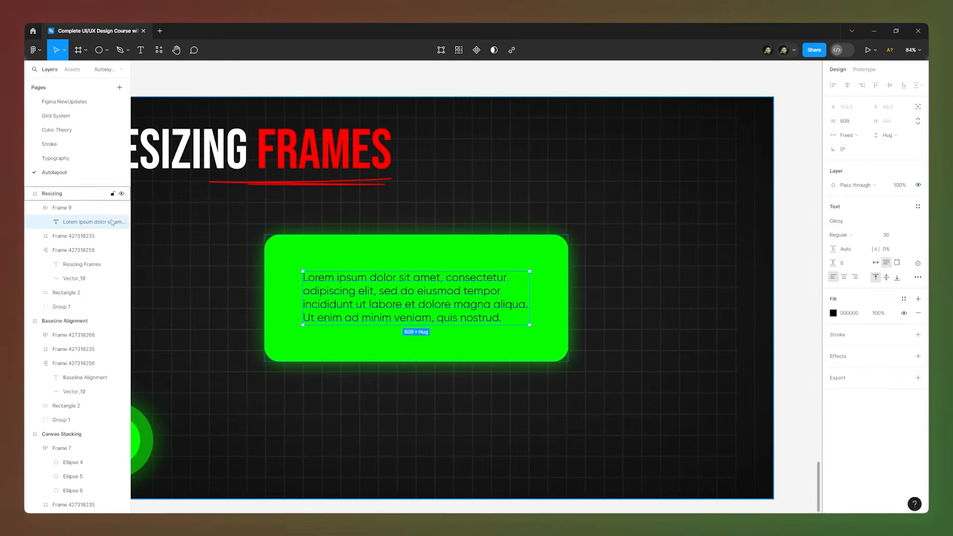
click(75, 213)
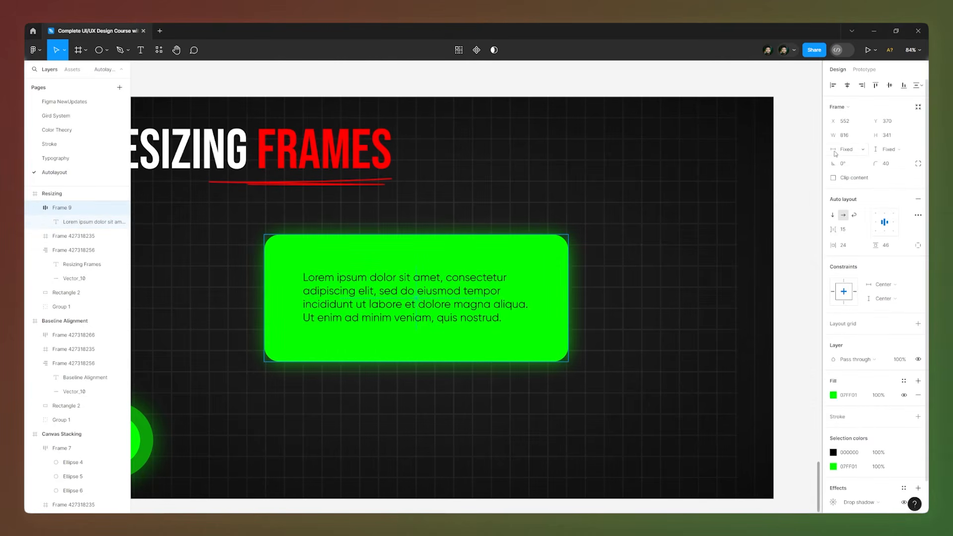
click(62, 227)
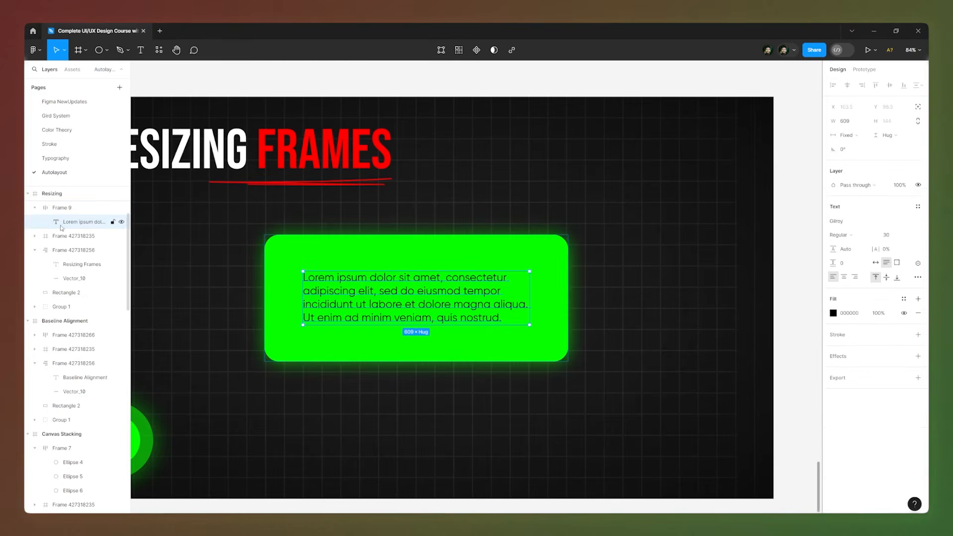
click(861, 141)
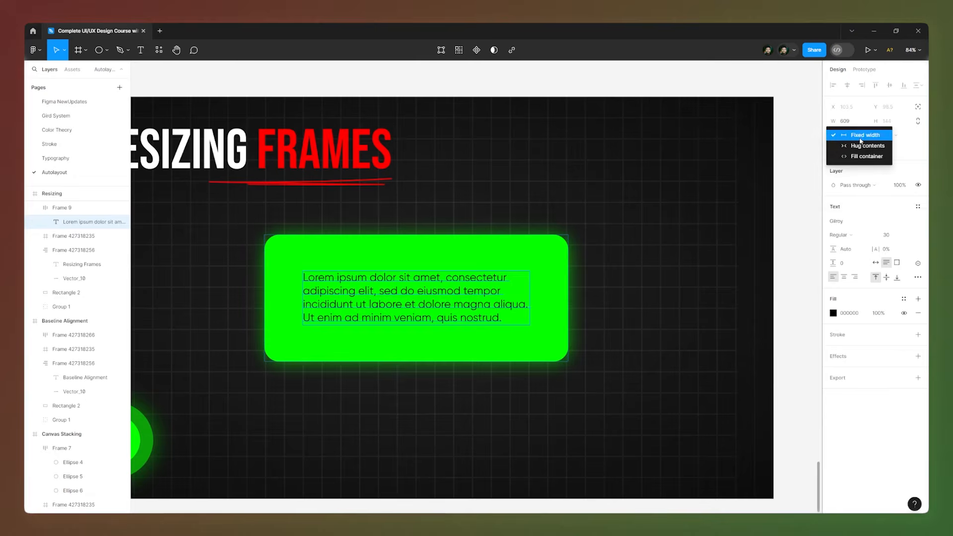
click(852, 157)
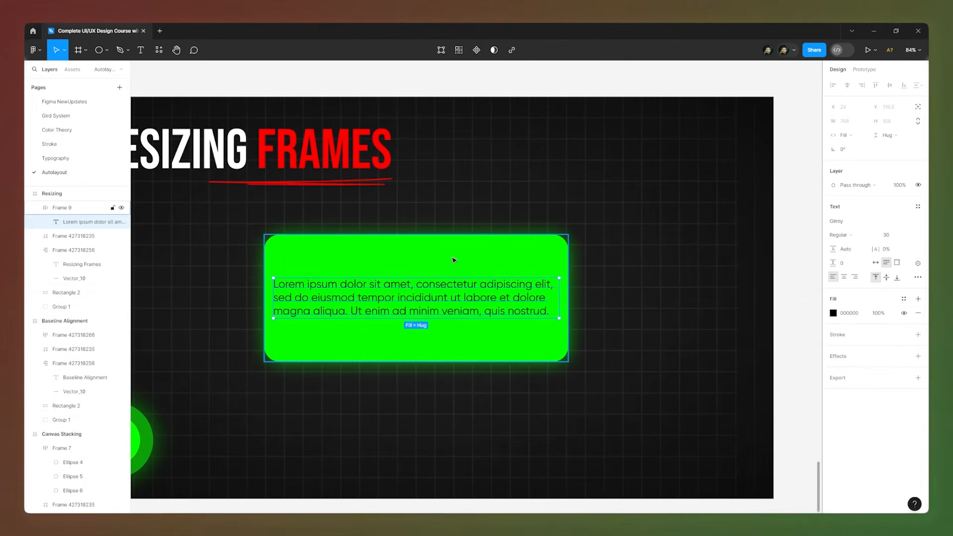
Set the green frame's horizontal padding to 43 and widen the frame to about 863 from its right edge
click(112, 212)
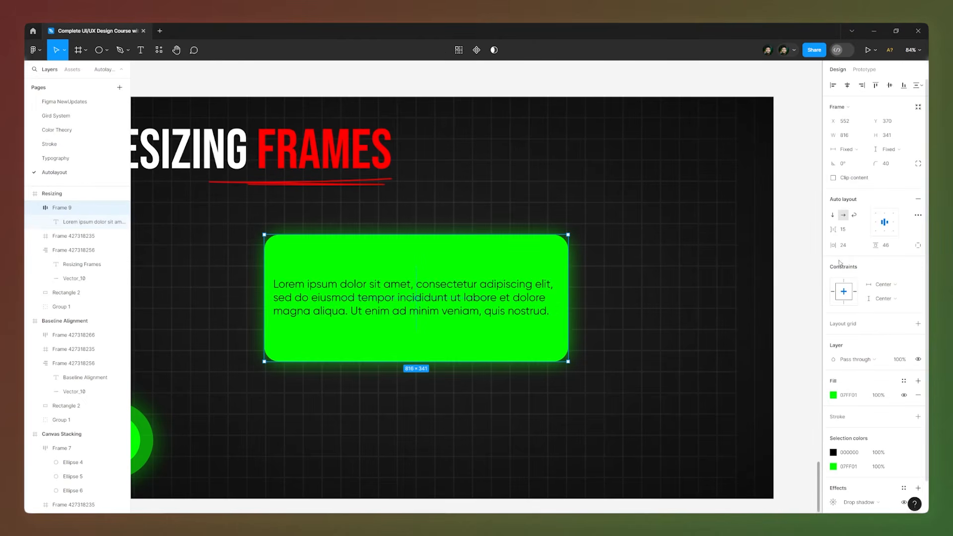
drag(833, 245, 851, 244)
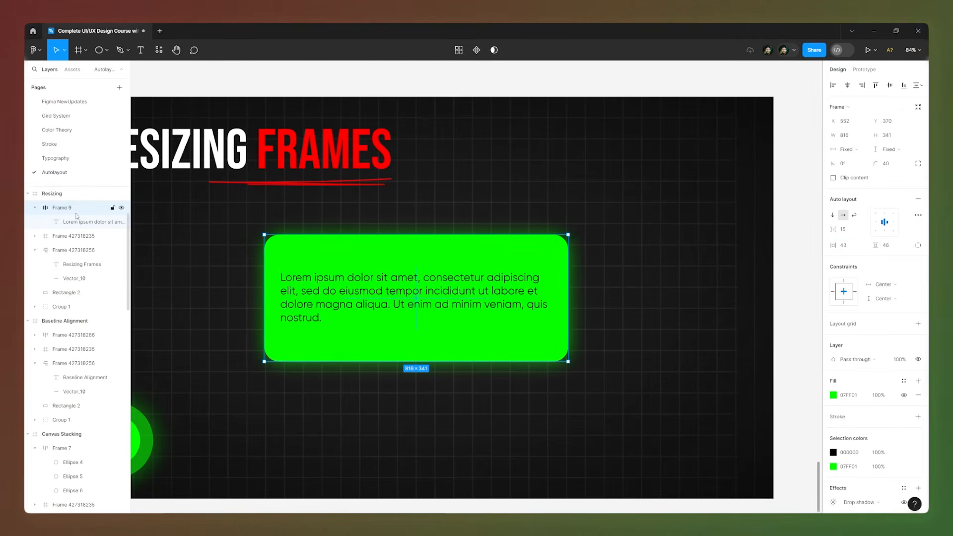
mouse_move(566, 287)
mouse_down()
mouse_move(404, 286)
mouse_move(659, 294)
mouse_move(570, 298)
mouse_move(653, 298)
mouse_move(606, 298)
mouse_move(583, 293)
mouse_move(623, 288)
mouse_move(584, 283)
mouse_up()
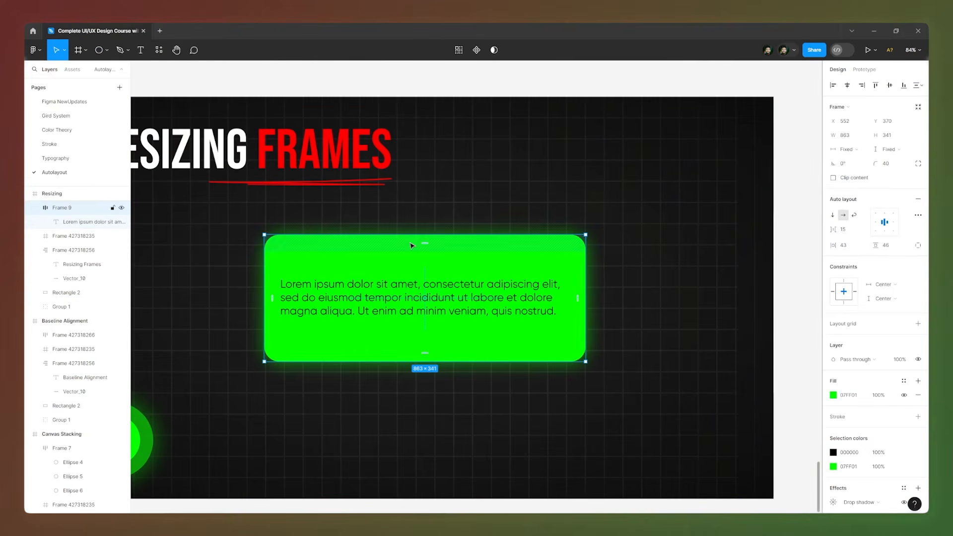
Examine the car card's separate elements: the New tag, Best Ford Car title, $199 price, Buy now button and bell icon
scroll(293, 224, down, 3)
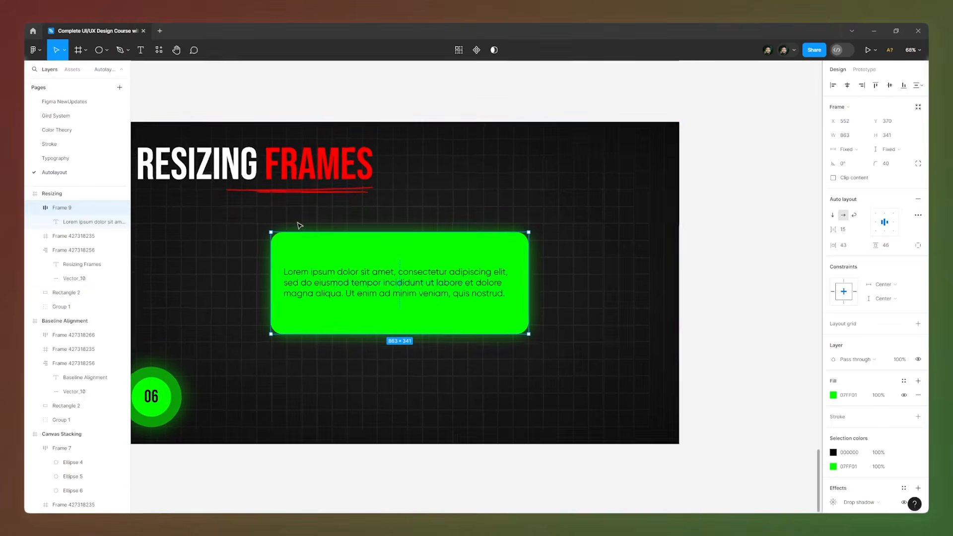
click(728, 248)
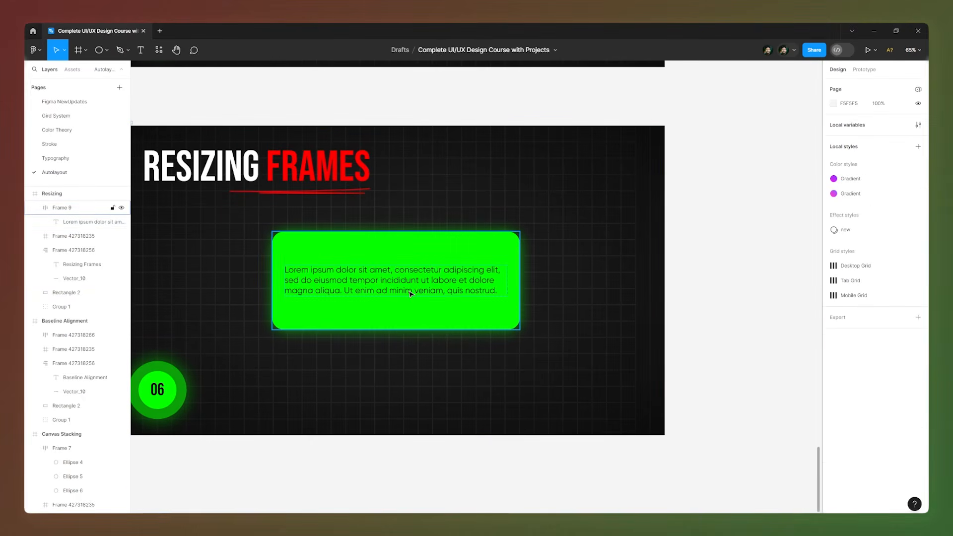
scroll(410, 293, down, 5)
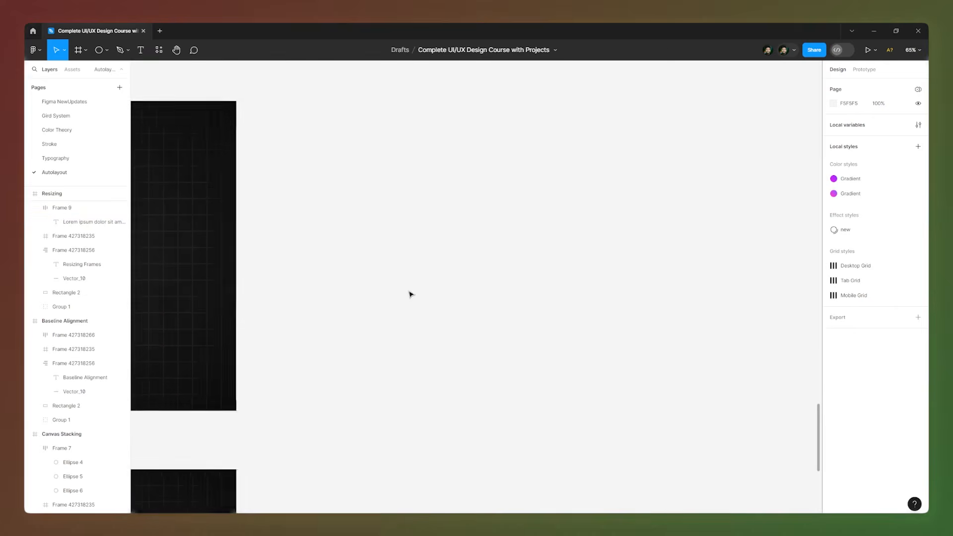
scroll(402, 288, down, 3)
scroll(397, 288, up, 10)
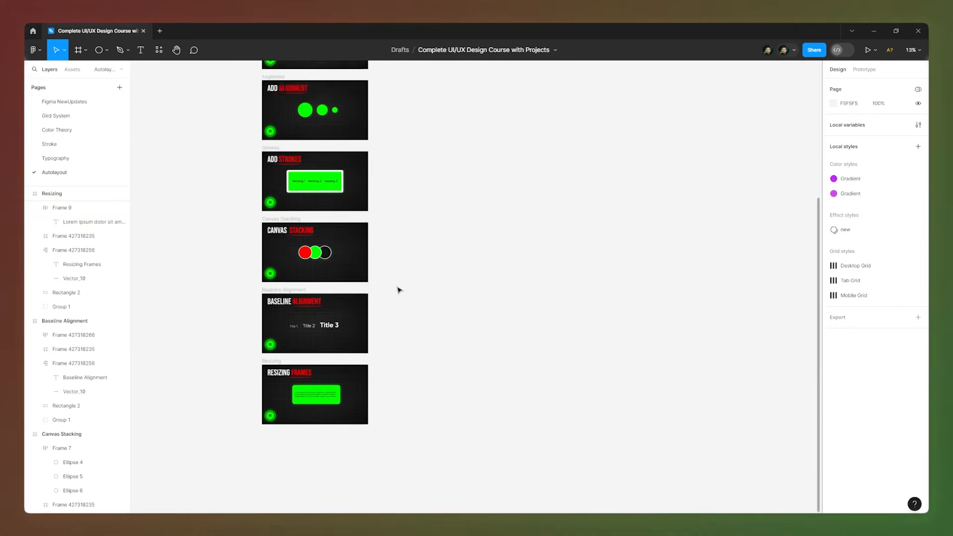
scroll(477, 250, up, 5)
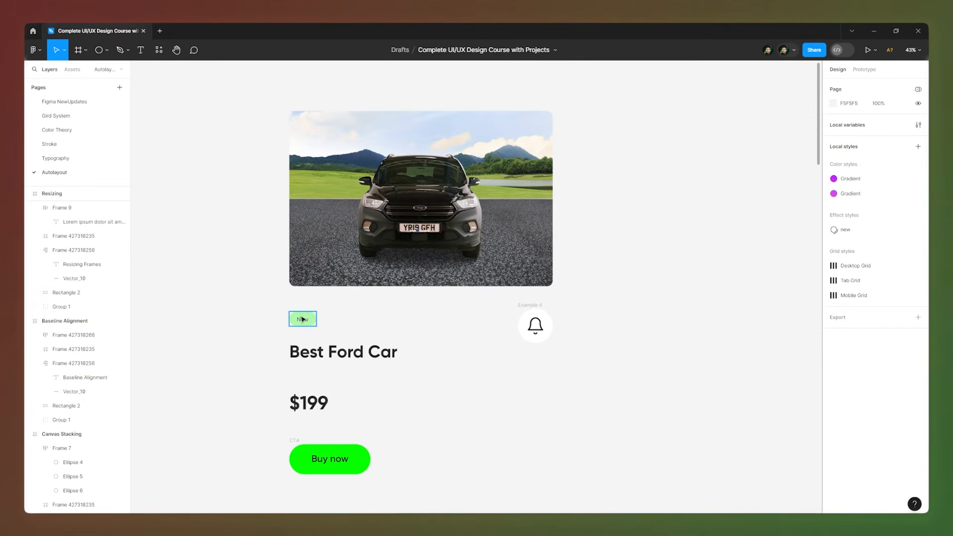
scroll(302, 318, down, 2)
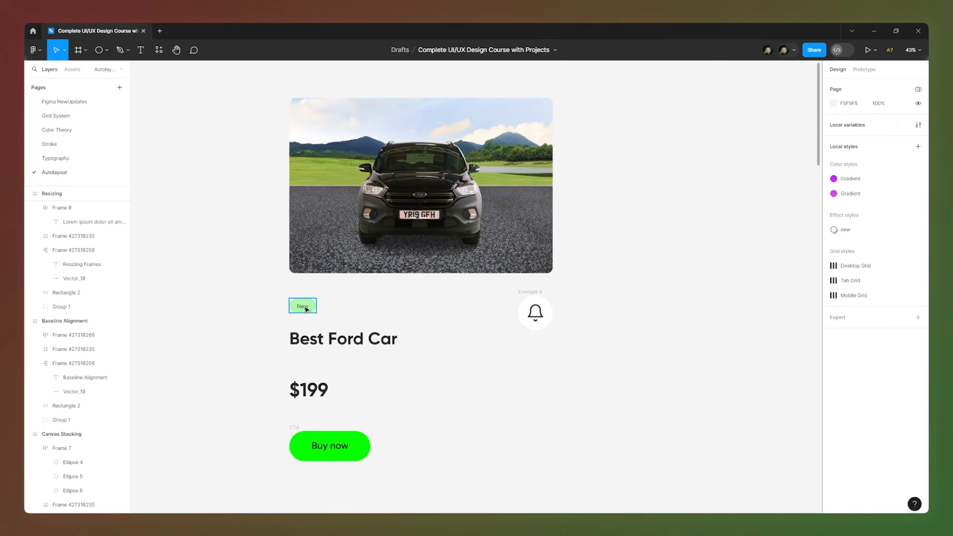
click(343, 344)
click(305, 389)
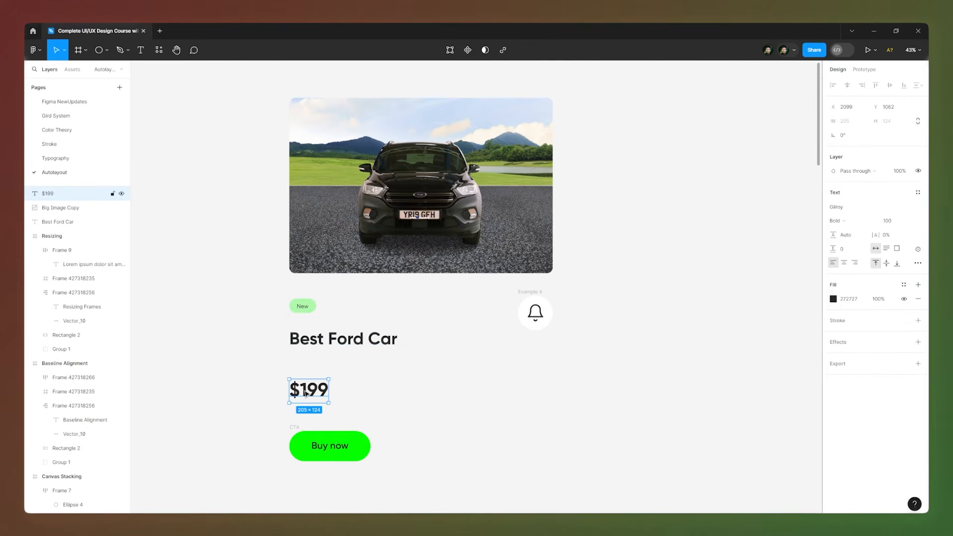
scroll(305, 394, down, 1)
click(292, 420)
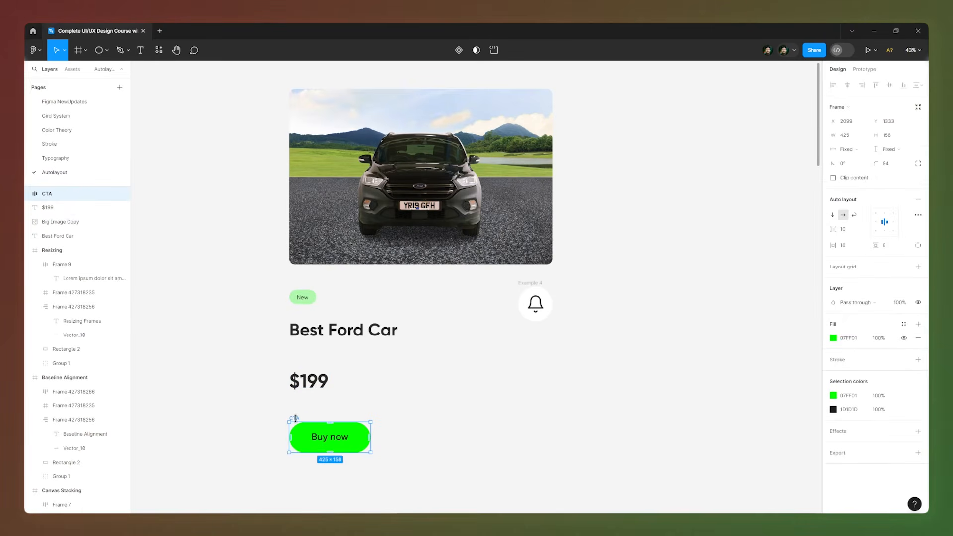
click(528, 287)
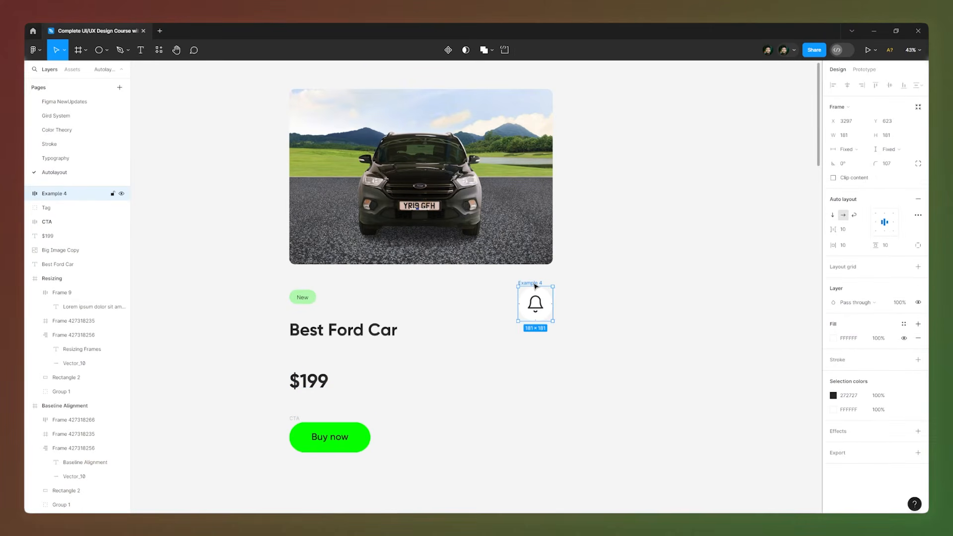
Move the Example 4 bell icon frame out to the right of the car image and deselect it
scroll(535, 286, up, 1)
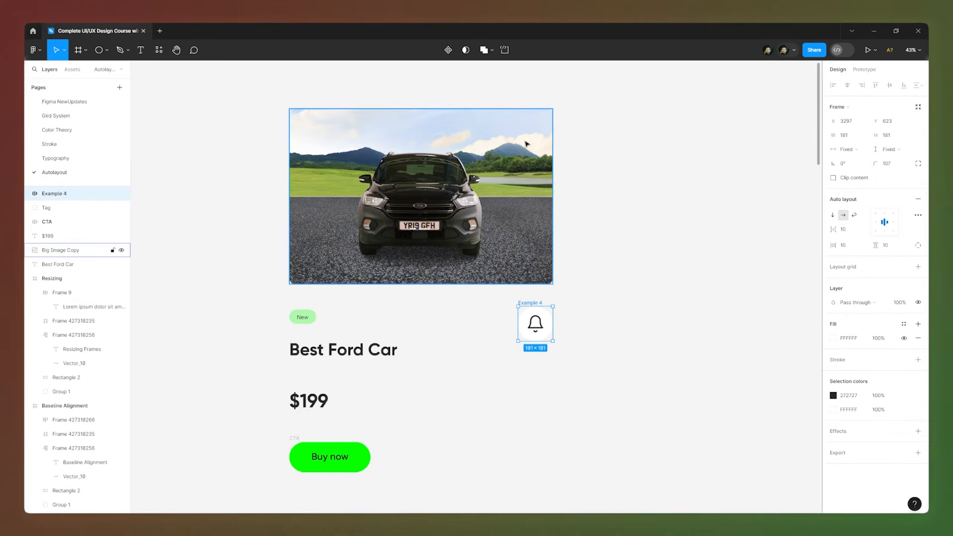
drag(525, 304, 653, 146)
click(399, 291)
Combine the New tag, Best Ford Car title, $199 price and Buy now button into one vertical auto layout frame
scroll(326, 331, down, 1)
click(307, 312)
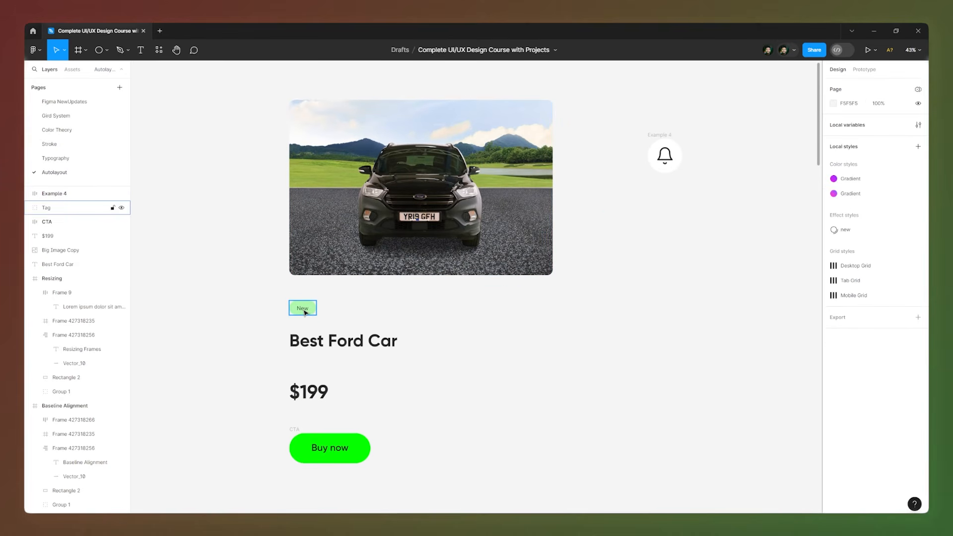
shift+click(308, 341)
shift+click(309, 388)
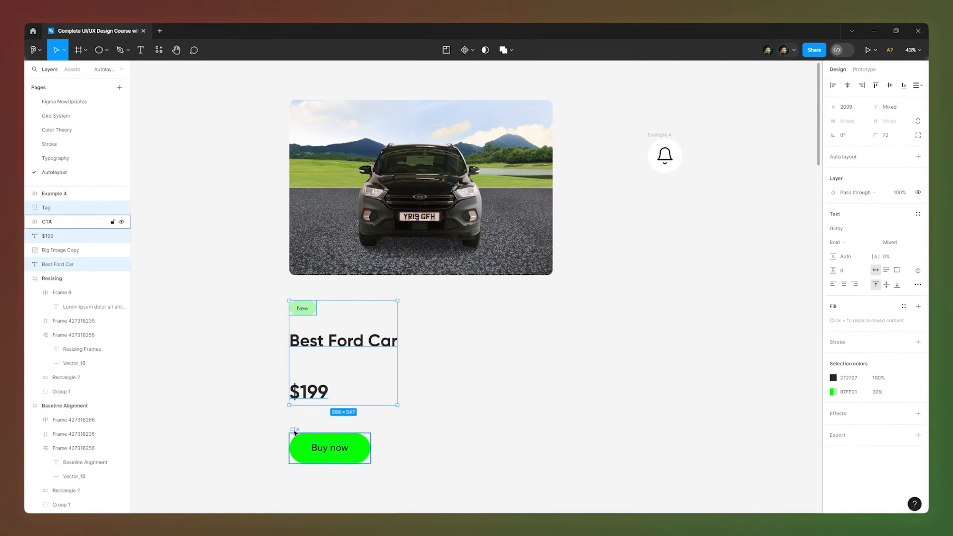
shift+click(295, 432)
key(shift+a)
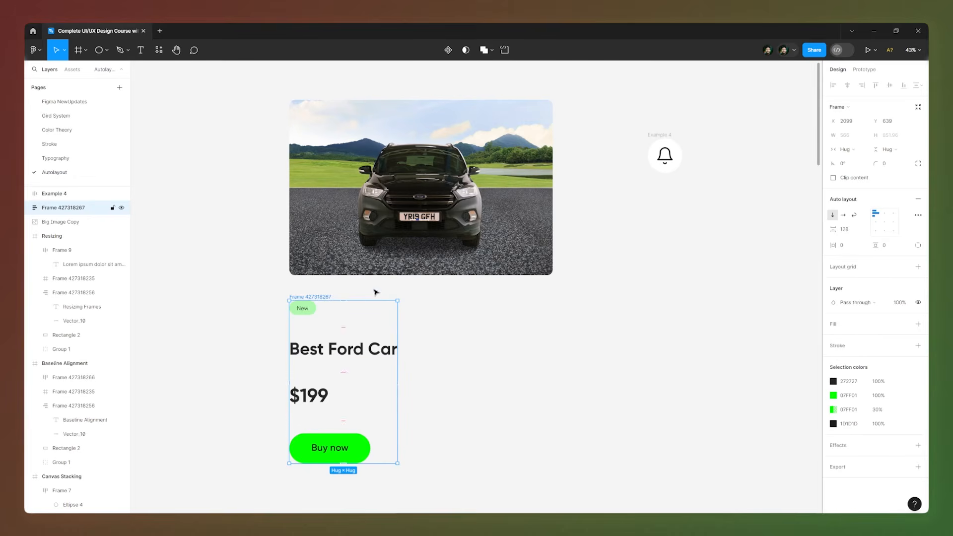
Add a white FFFFFF fill to the auto layout frame holding the car's details
mouse_move(832, 228)
mouse_down()
mouse_move(772, 238)
mouse_move(28, 239)
mouse_move(700, 256)
mouse_move(644, 277)
mouse_move(787, 254)
mouse_move(797, 229)
mouse_up()
scroll(358, 358, down, 2)
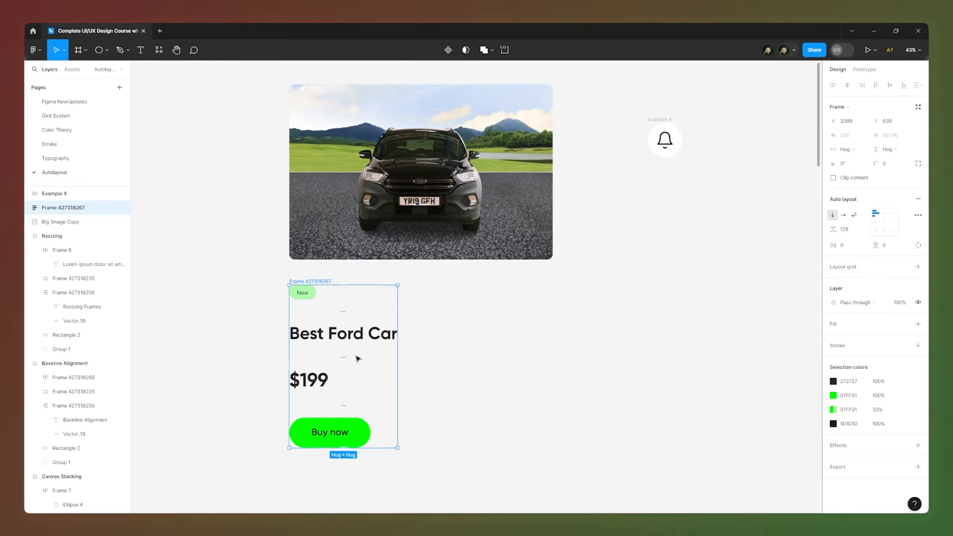
scroll(358, 357, up, 1)
click(846, 328)
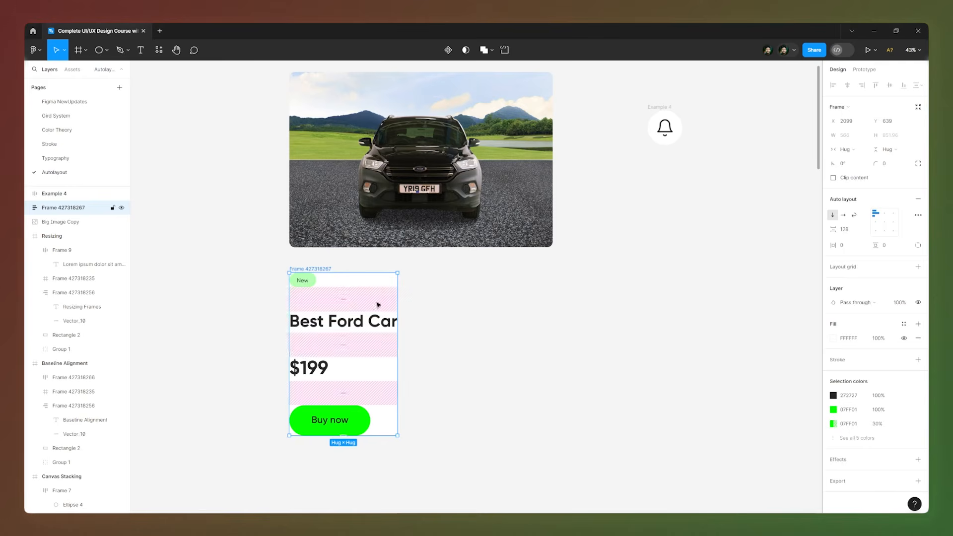
click(443, 281)
scroll(437, 282, up, 1)
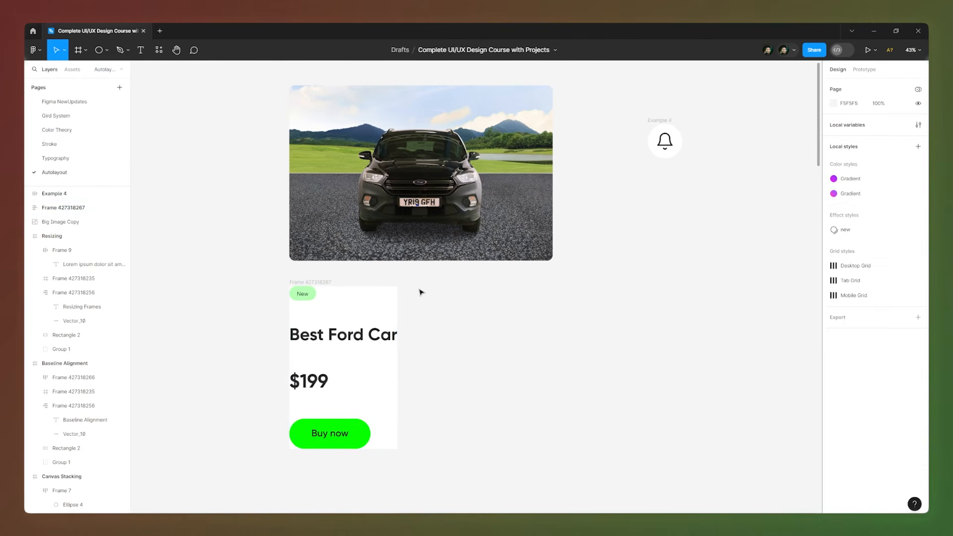
Wrap the car image and the white details frame together in a vertical auto layout frame
click(316, 283)
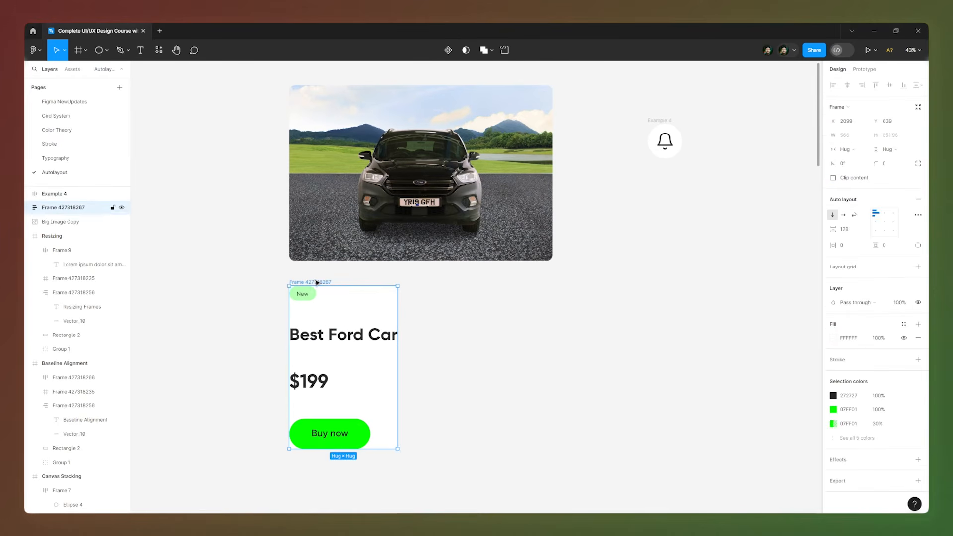
shift+click(336, 240)
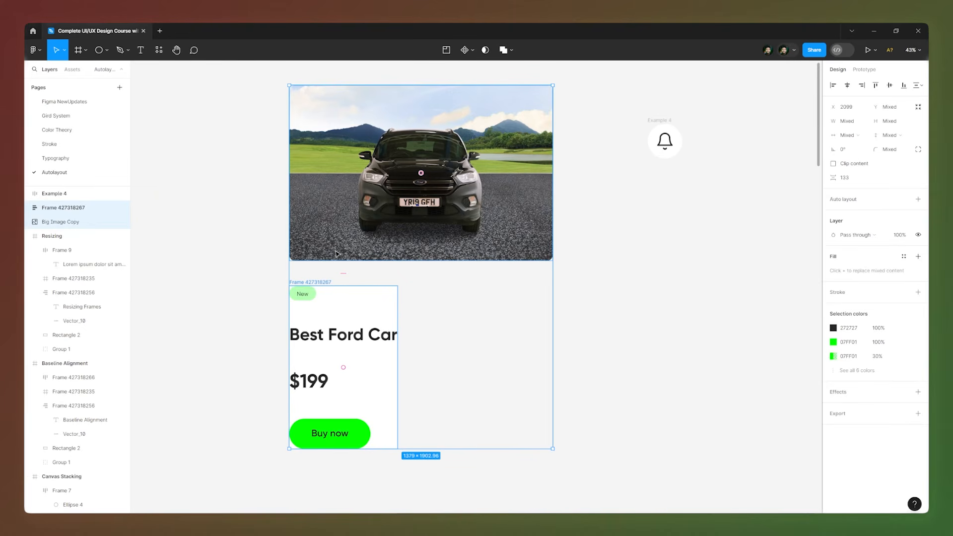
key(shift+a)
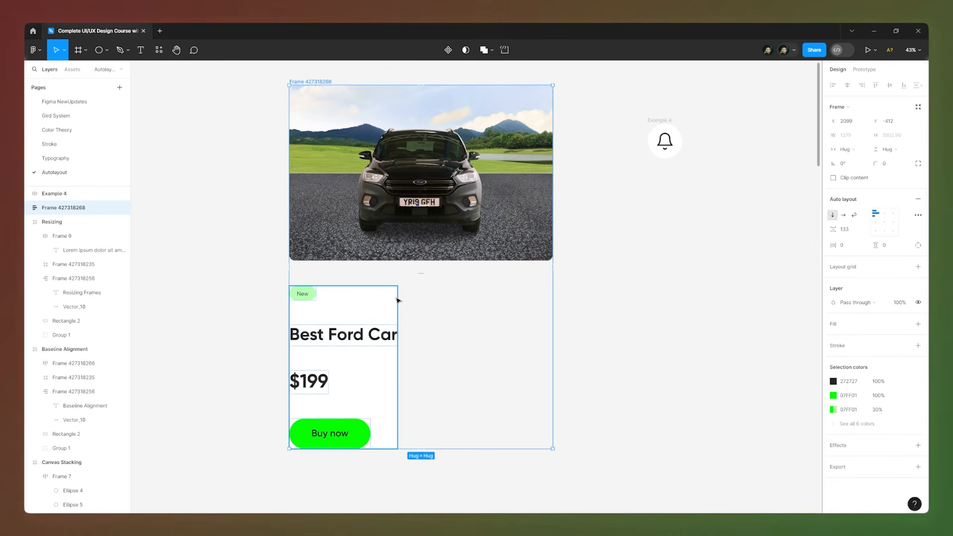
Rename the white details frame inside the new auto layout frame as Card
click(397, 301)
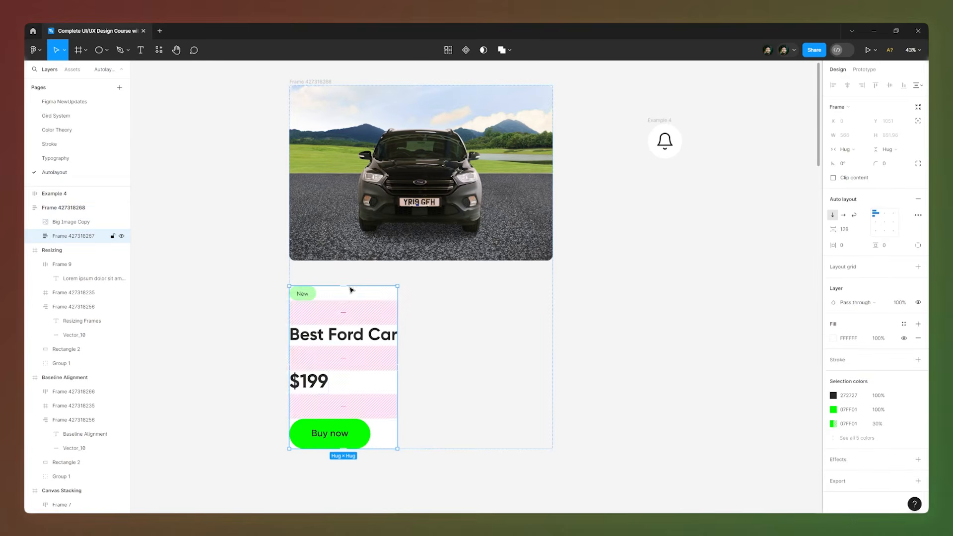
double_click(67, 236)
text(Card)
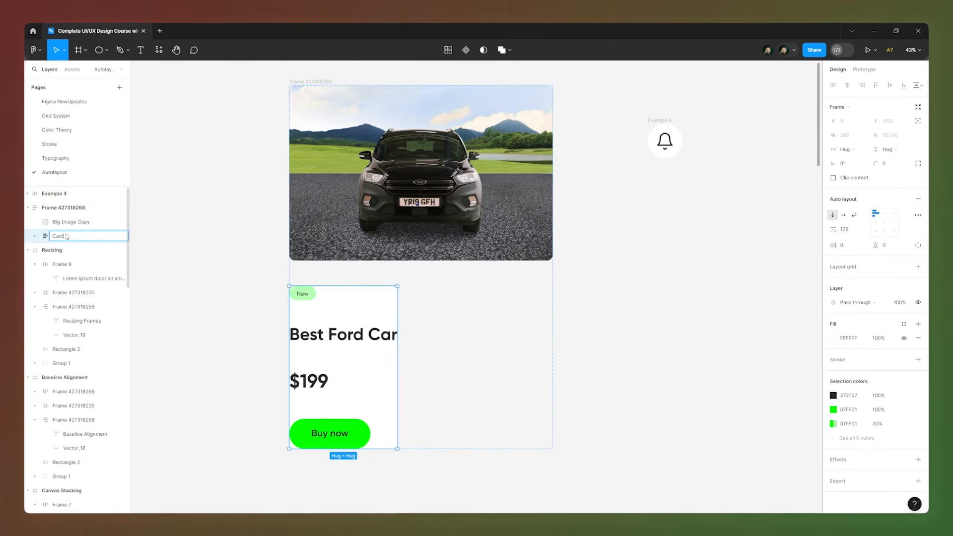
key(Return)
Rename the car image layer as Big Image
click(59, 226)
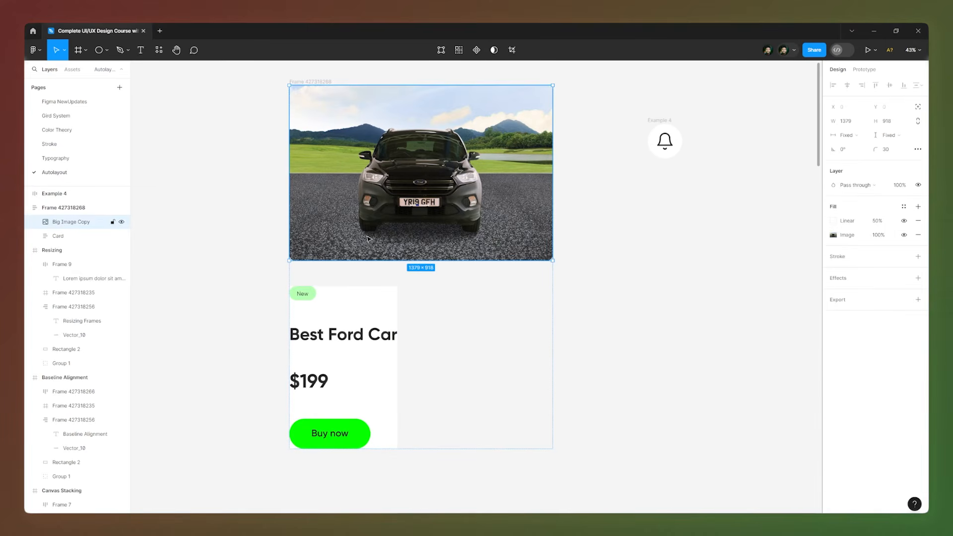
double_click(63, 227)
click(92, 227)
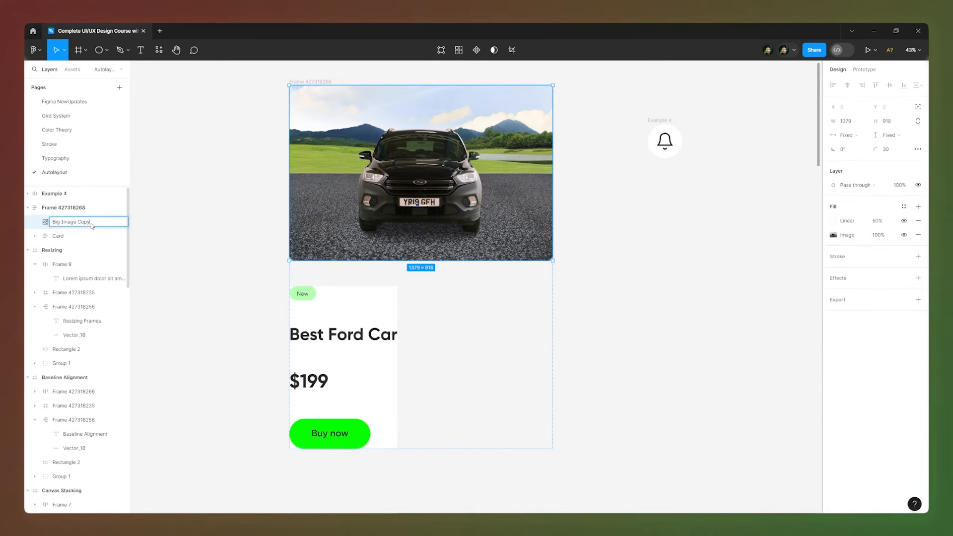
key(Return)
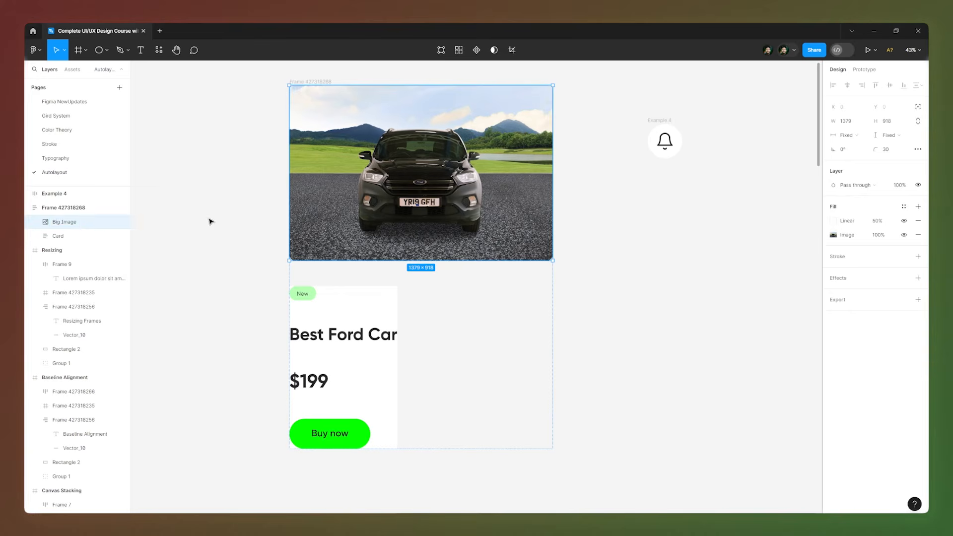
Set the white details frame's horizontal resizing to Fill container so it matches the image's width
click(380, 325)
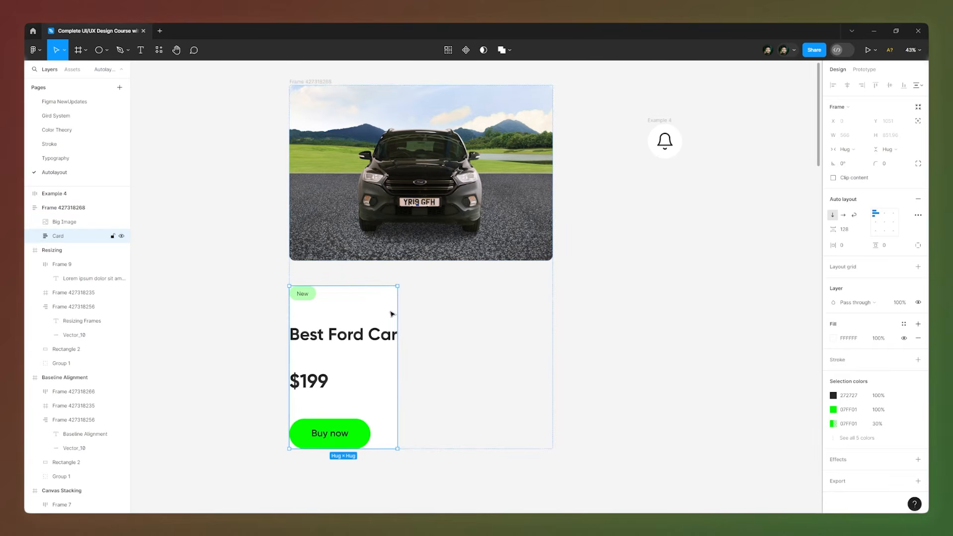
click(861, 152)
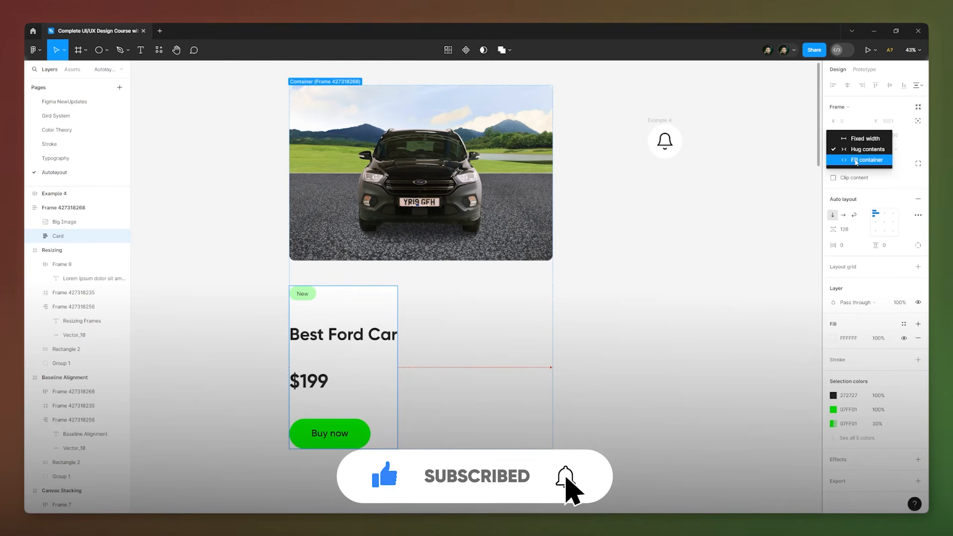
click(856, 160)
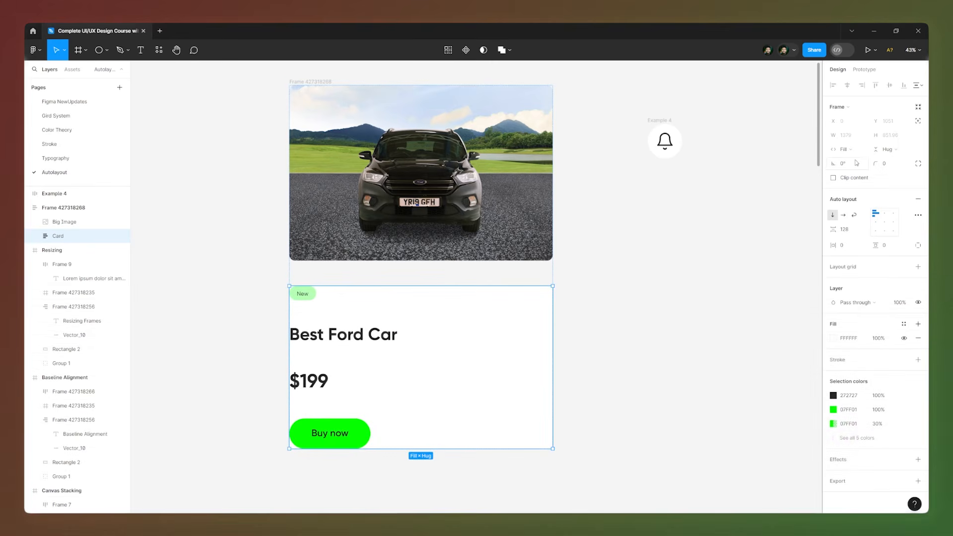
click(855, 155)
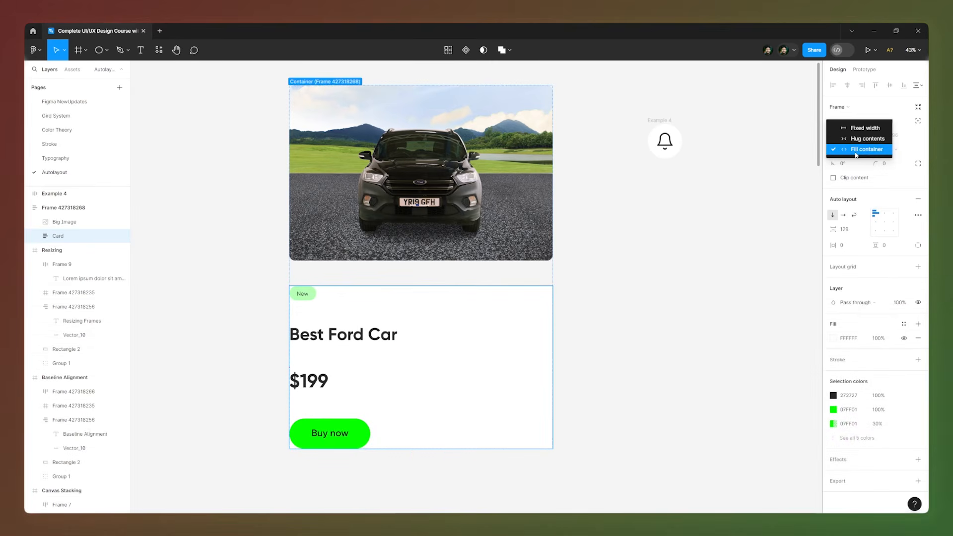
click(856, 155)
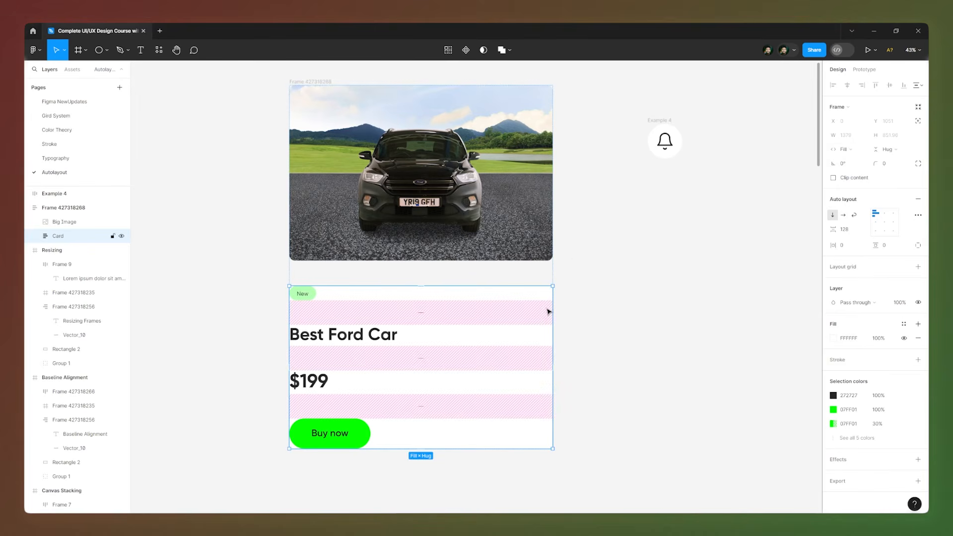
click(632, 331)
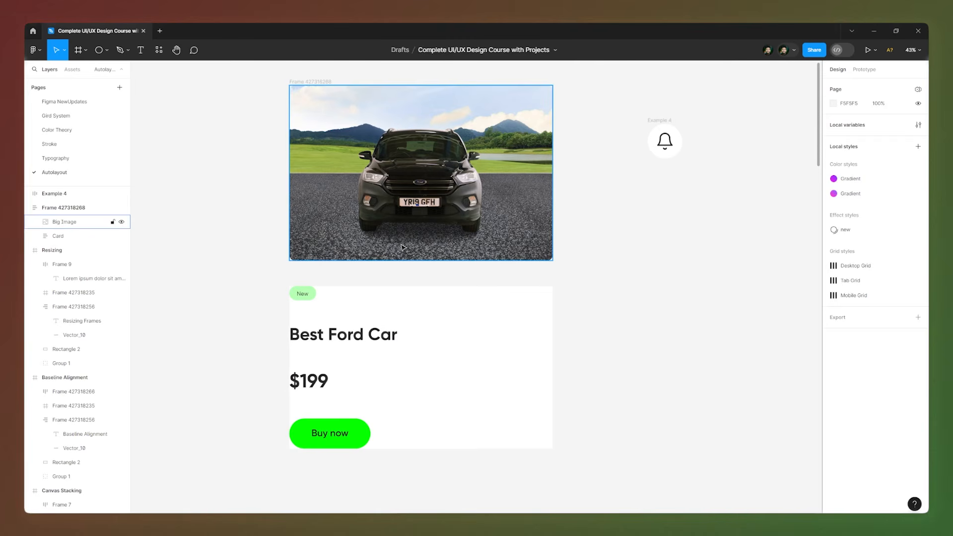
Set the car image's corner radius to 0
click(536, 239)
click(579, 188)
click(523, 239)
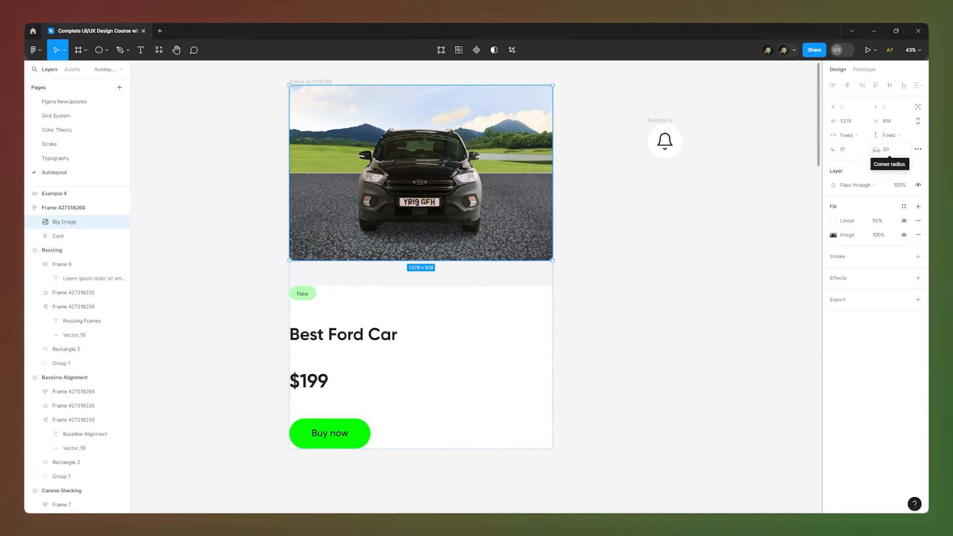
drag(876, 149, 608, 151)
Add a black 000000 inside stroke with a weight of 1 to the car image
click(838, 257)
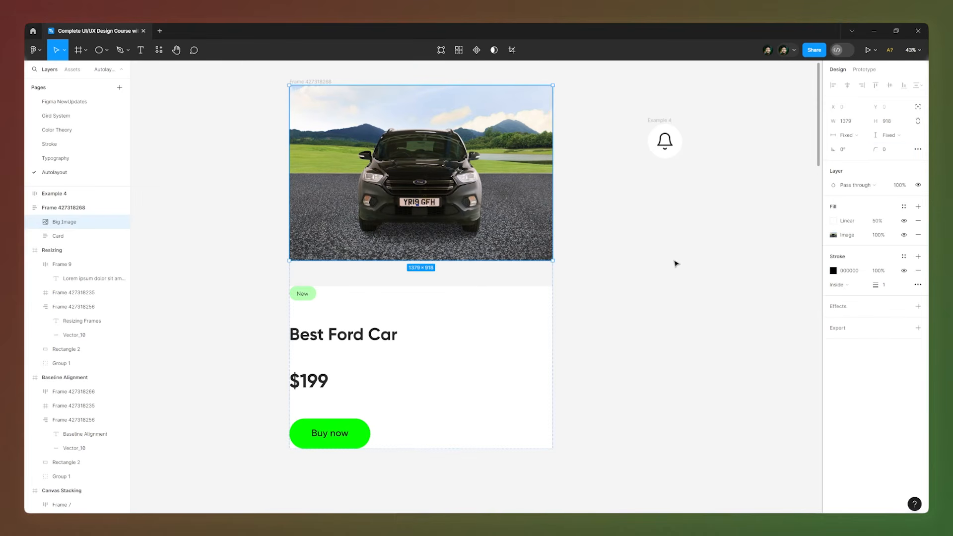
click(586, 259)
click(358, 257)
Rename the outer auto layout frame containing the image and the details as Card
click(300, 81)
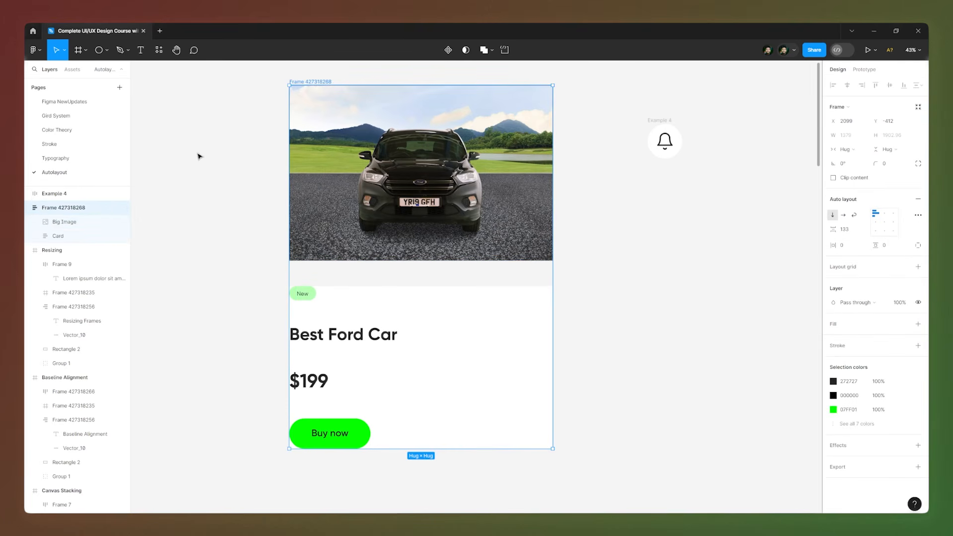
double_click(68, 208)
text(Ca)
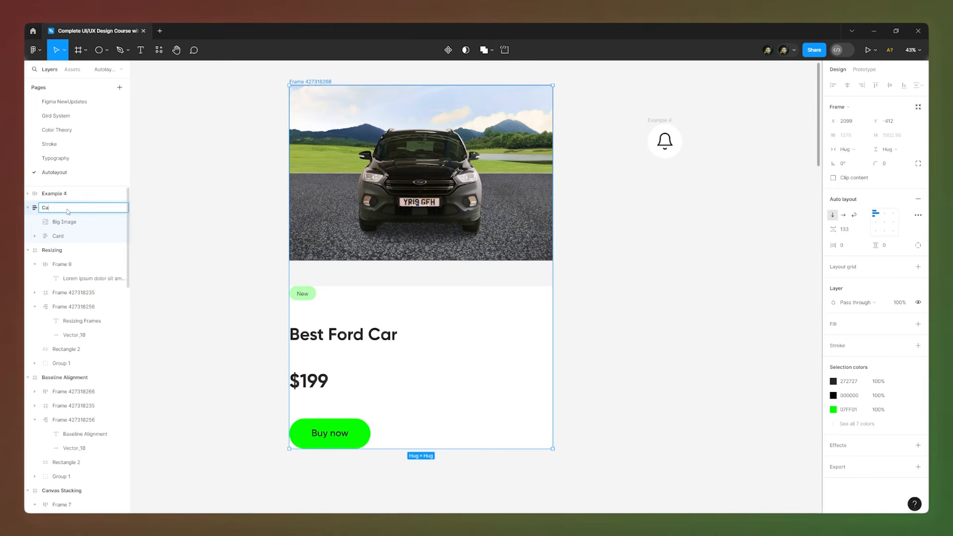
key(Return)
Rename the inner frame holding the tag, title, price and button as Content
click(59, 237)
double_click(59, 237)
text(Content)
key(BackSpace)
text(nt)
key(Return)
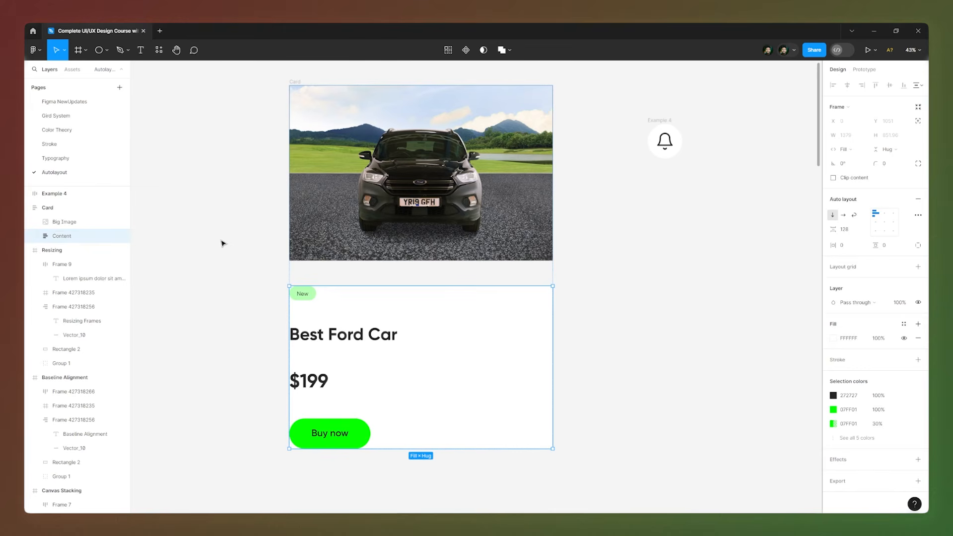
click(210, 241)
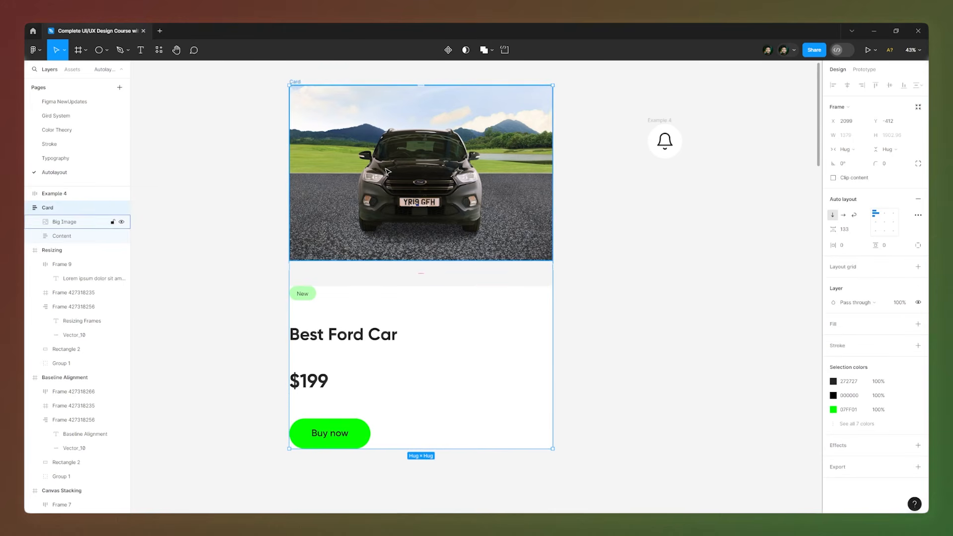
Remove the black stroke from the car image
click(386, 171)
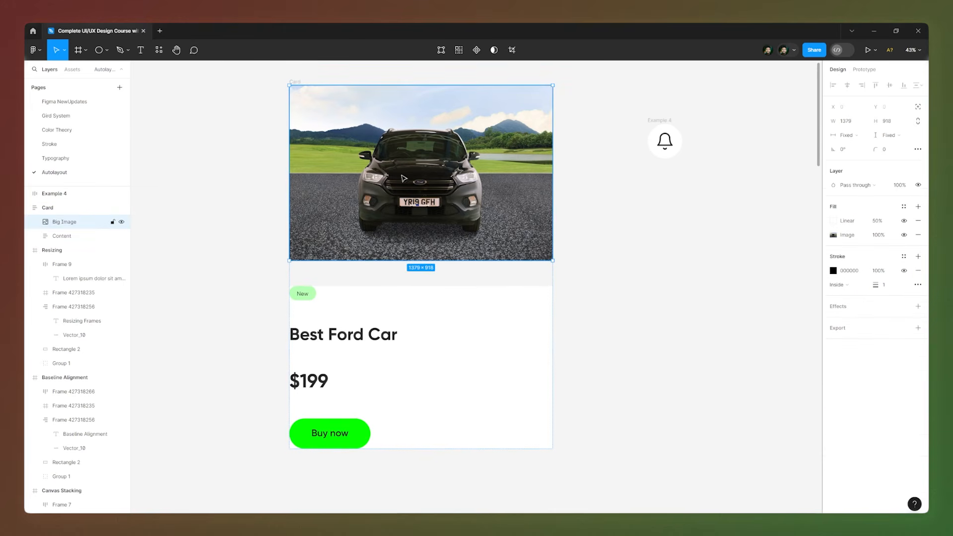
click(597, 305)
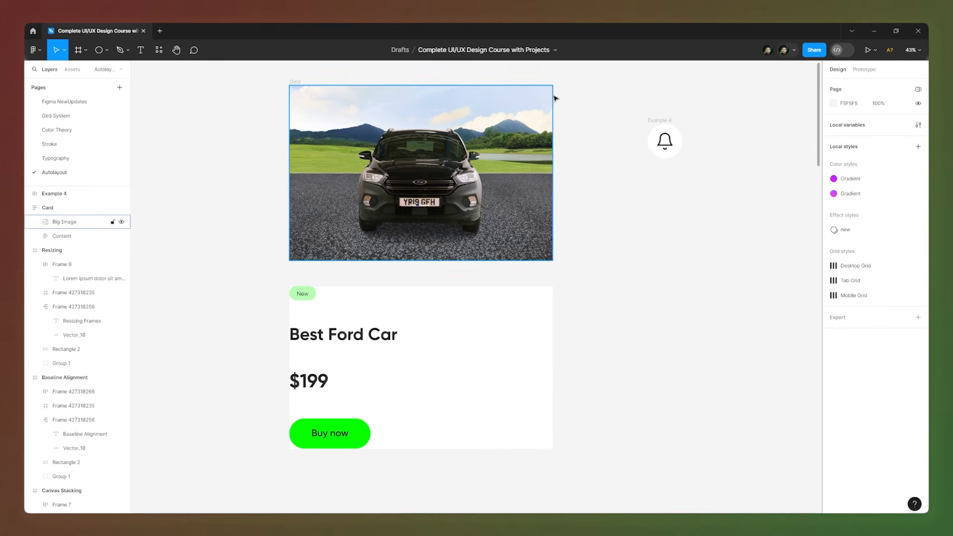
click(491, 137)
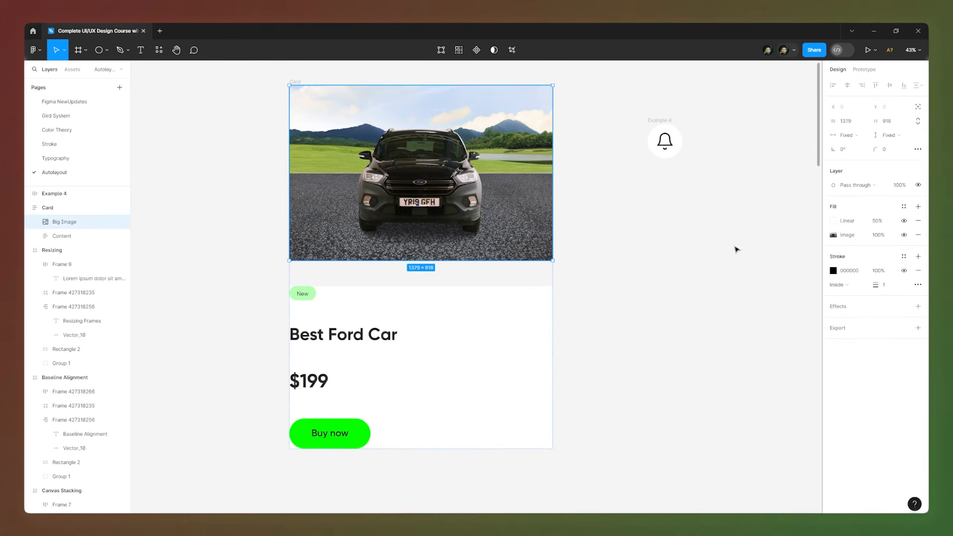
click(917, 270)
click(604, 260)
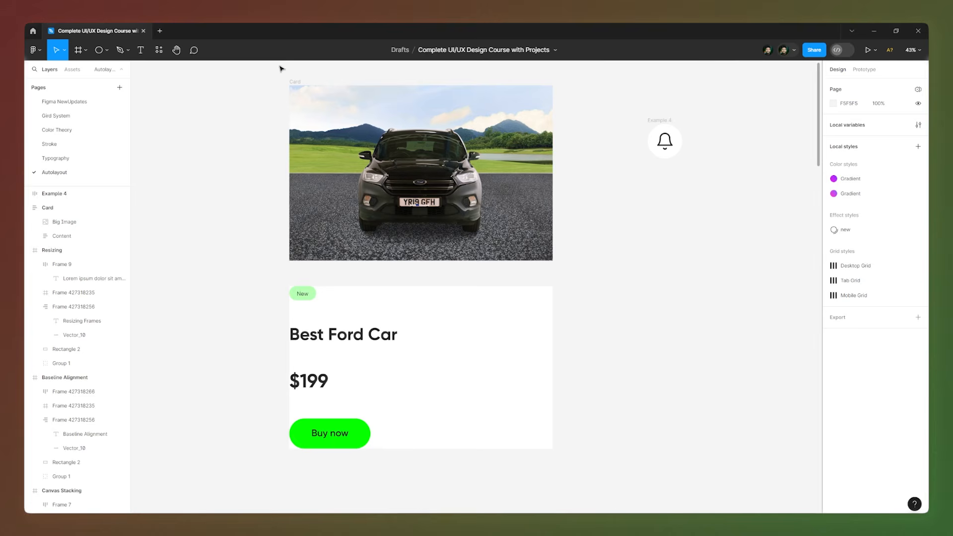
Set the outer Card frame's vertical gap between the image and the Content frame to 0
click(295, 81)
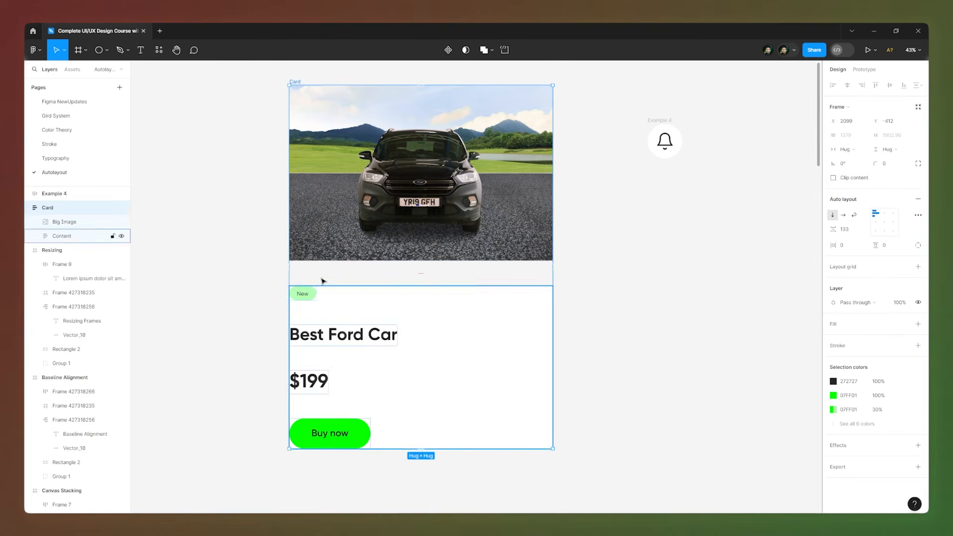
mouse_move(439, 276)
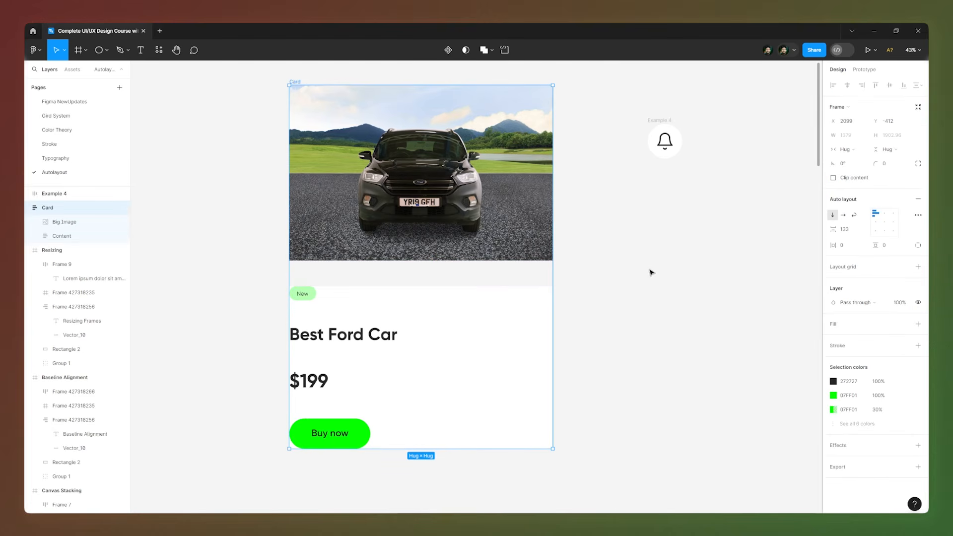
click(846, 236)
text(0)
key(Return)
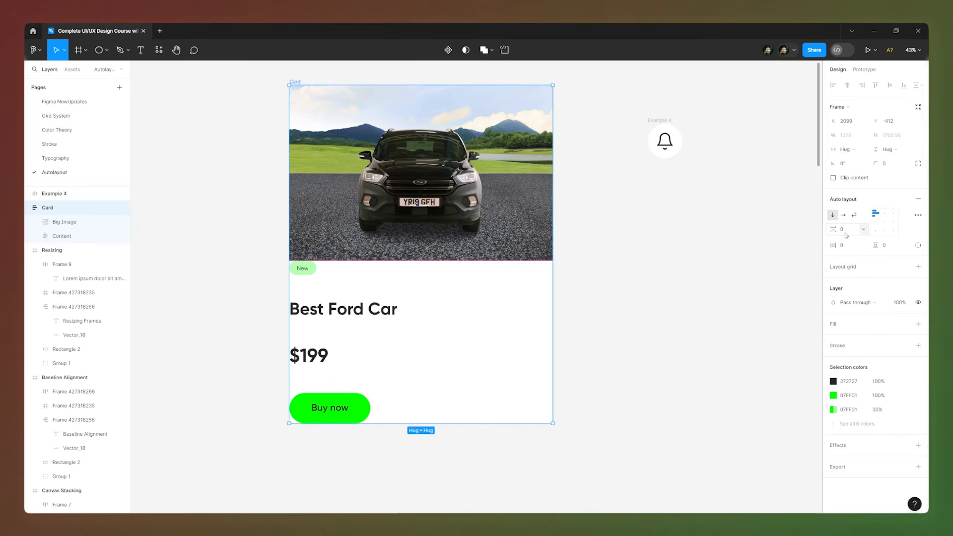
click(629, 249)
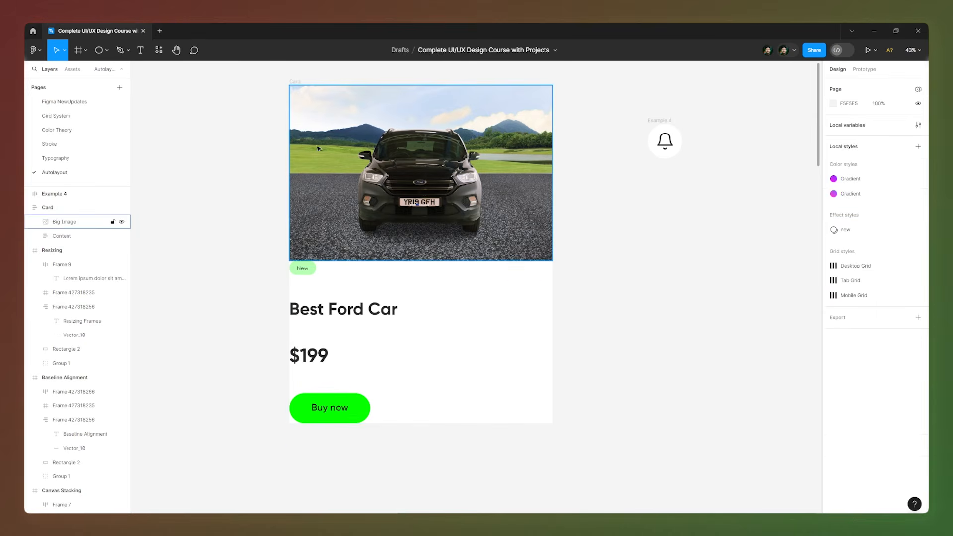
click(296, 81)
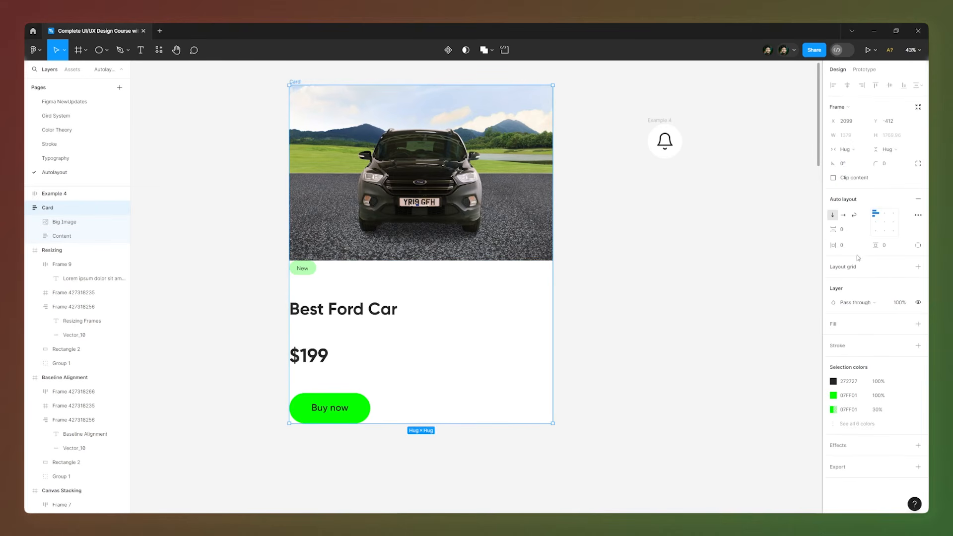
Wrap the $199 price and the Buy now button in an auto layout frame with horizontal direction
click(325, 370)
click(325, 368)
shift+click(323, 402)
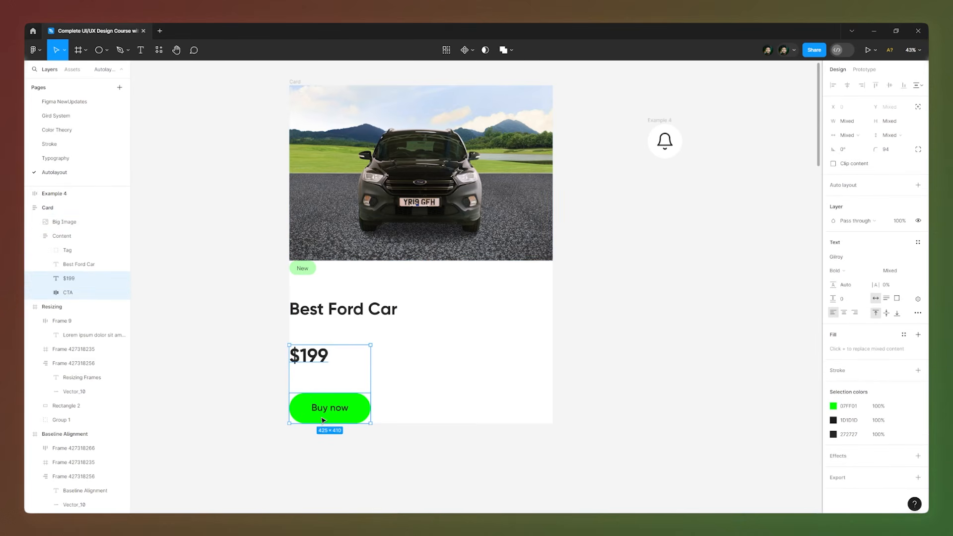
key(shift+a)
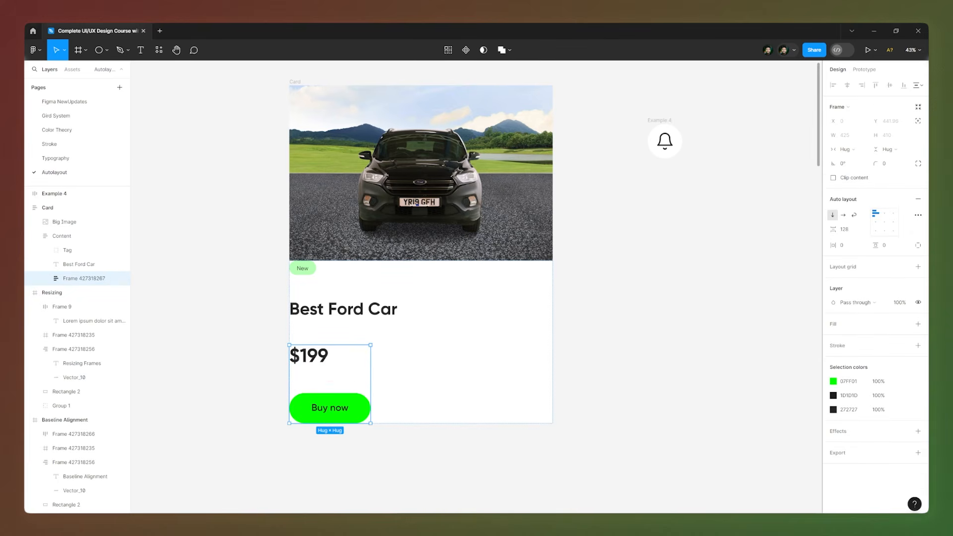
click(843, 216)
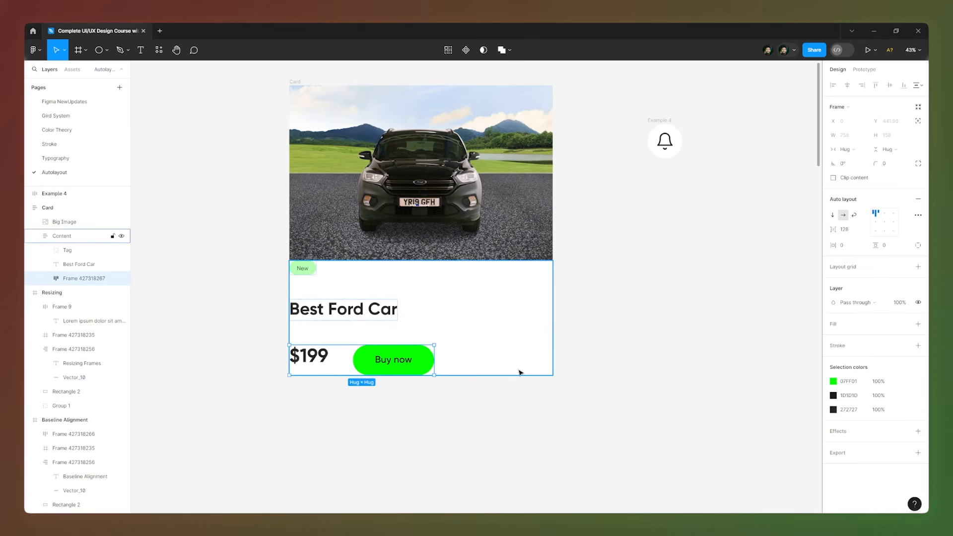
Set the price and button row's alignment to left and vertically centered
scroll(519, 372, up, 2)
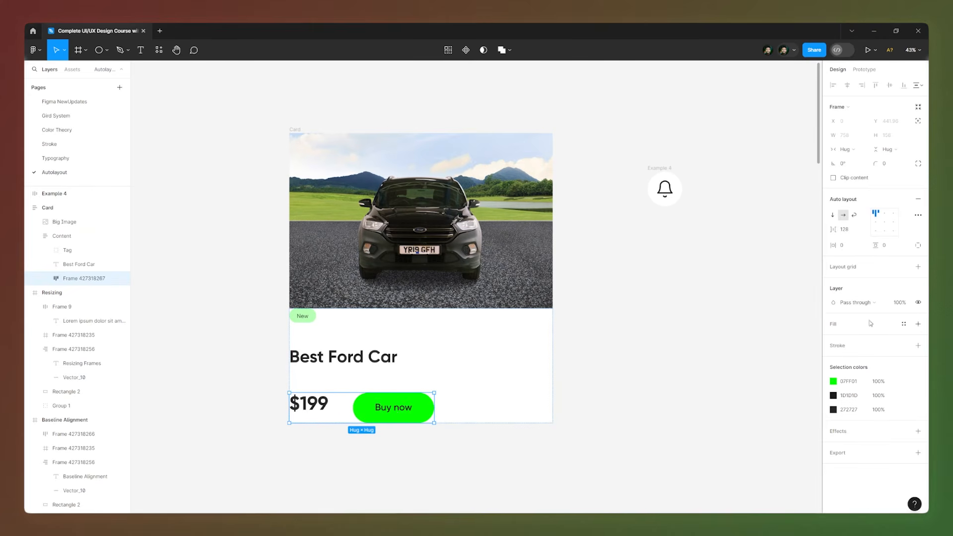
click(876, 222)
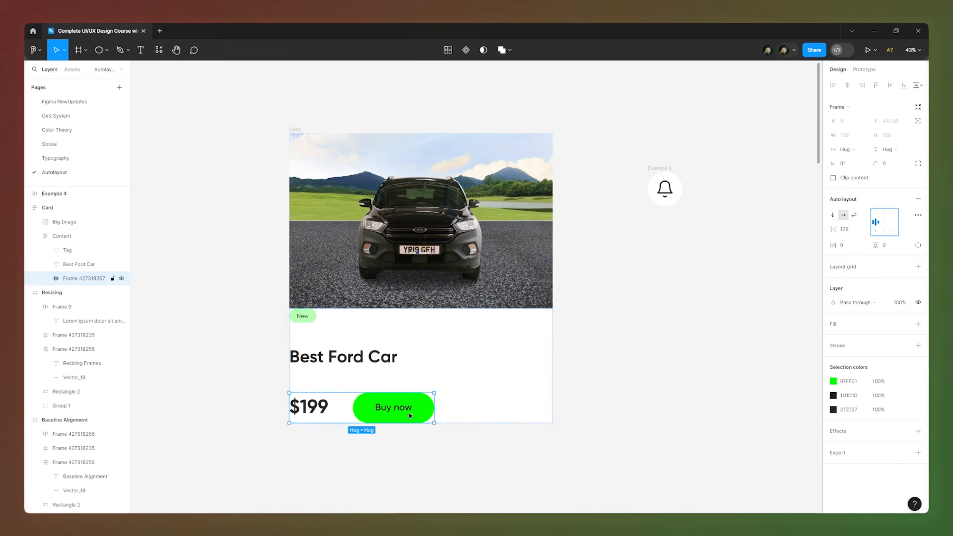
click(895, 231)
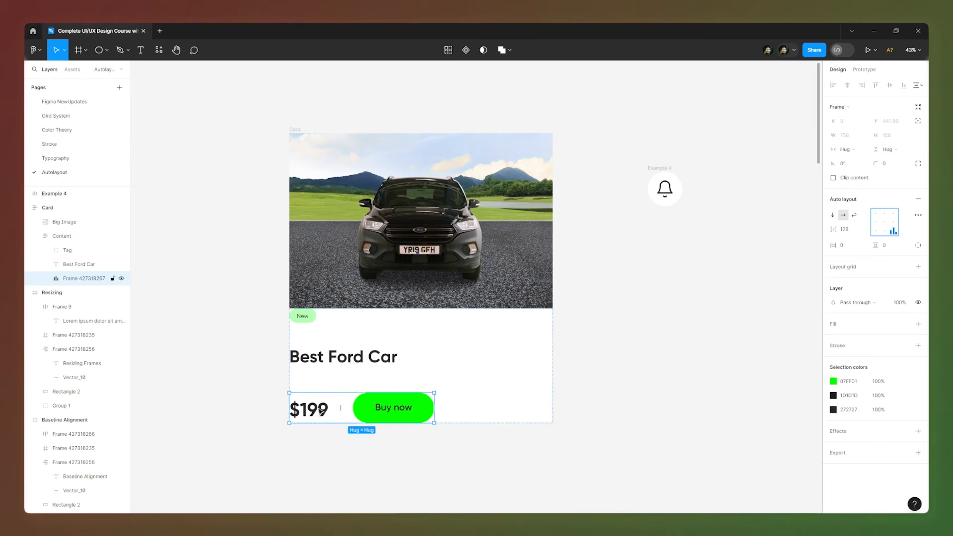
key(ctrl+z)
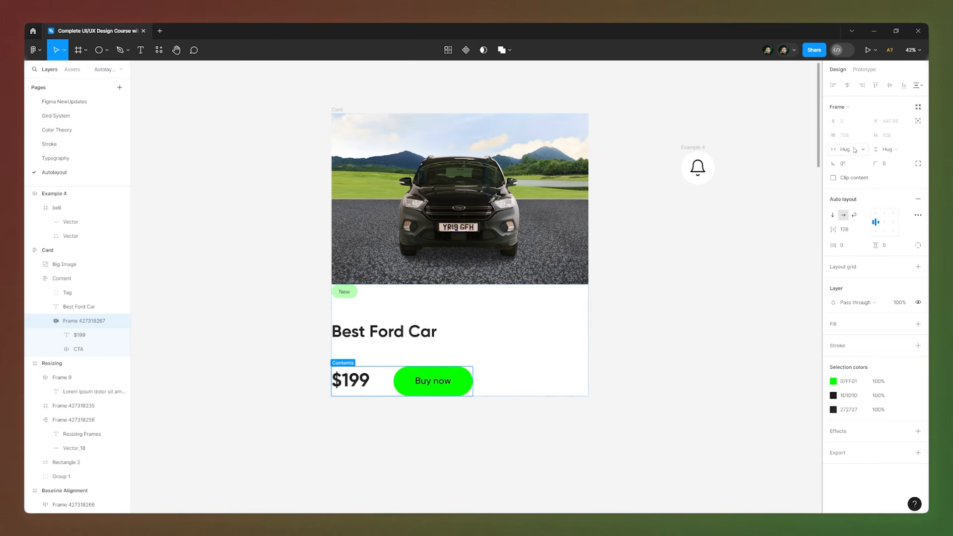
Make the price and button row fill its container's width and set the gap between its items to Auto
click(855, 150)
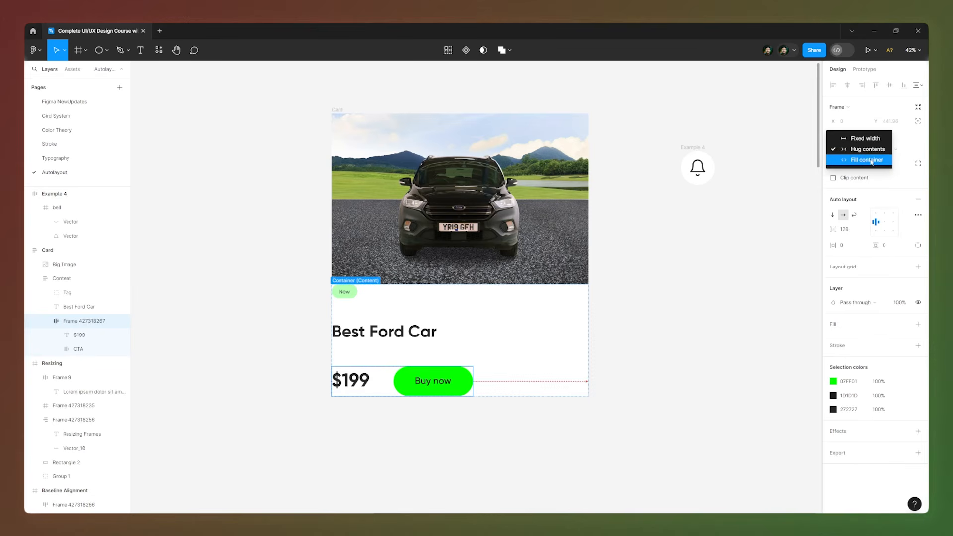
click(872, 161)
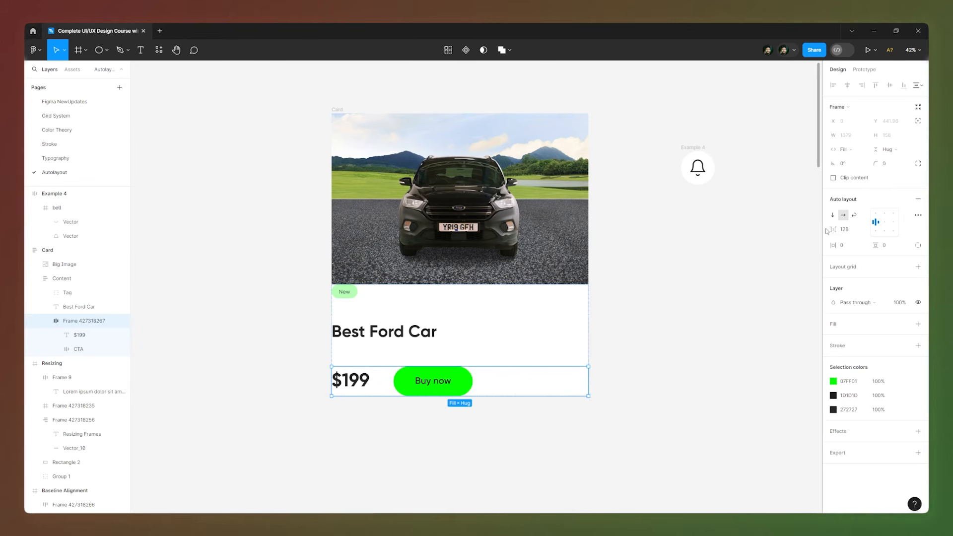
click(863, 230)
click(857, 241)
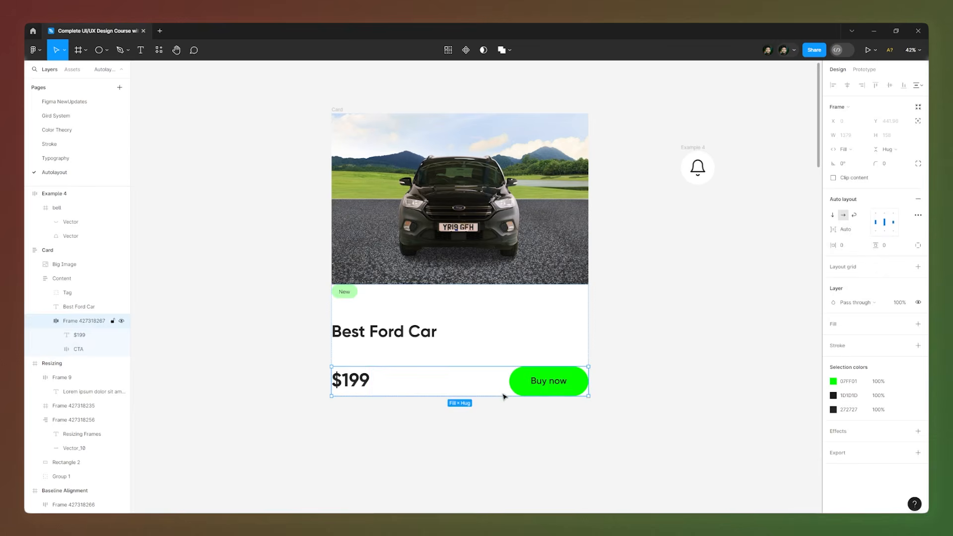
click(610, 342)
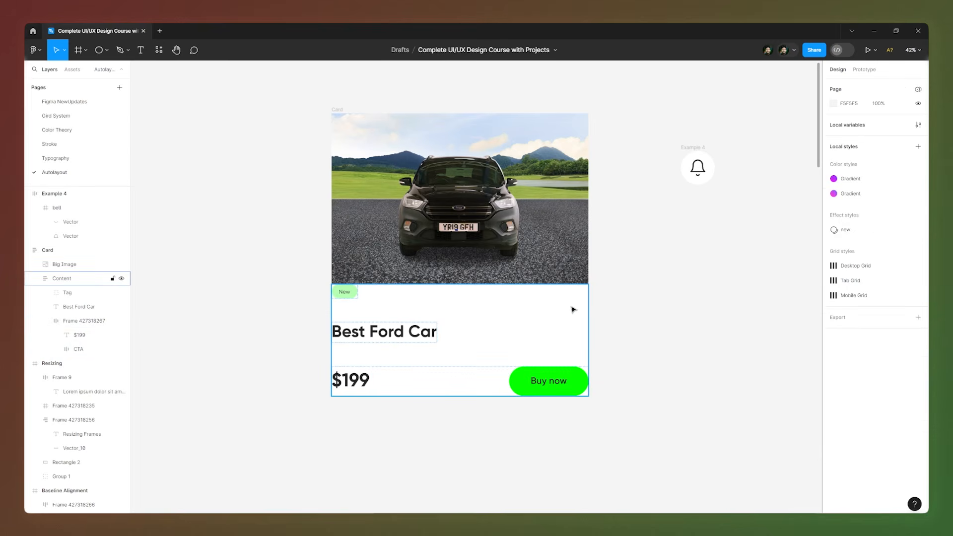
Set the Content frame's horizontal and vertical padding to 40 each
click(574, 309)
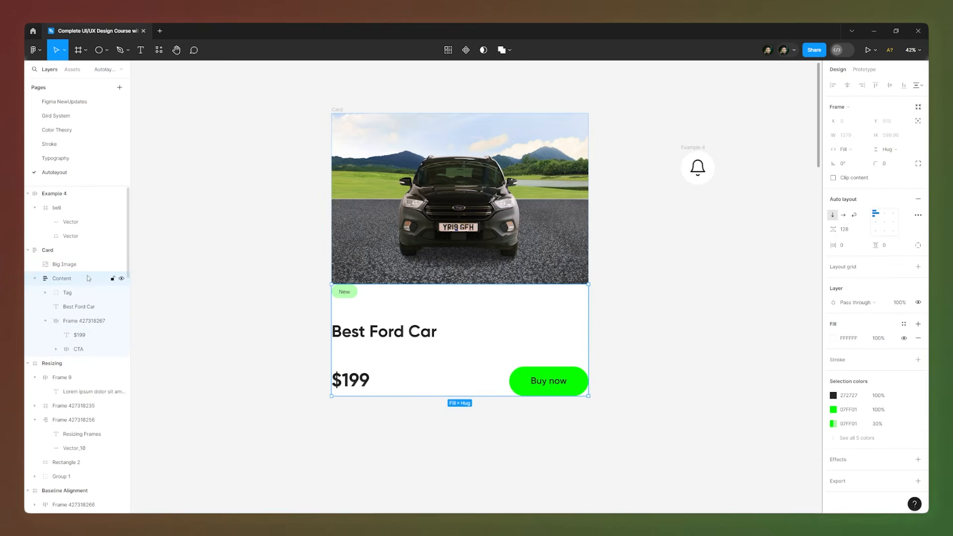
click(45, 321)
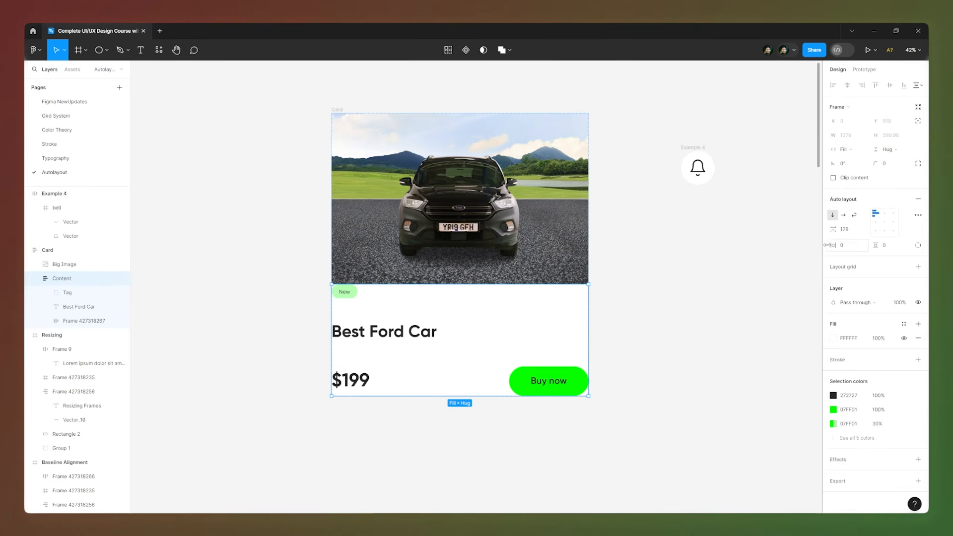
drag(827, 246, 839, 245)
click(864, 250)
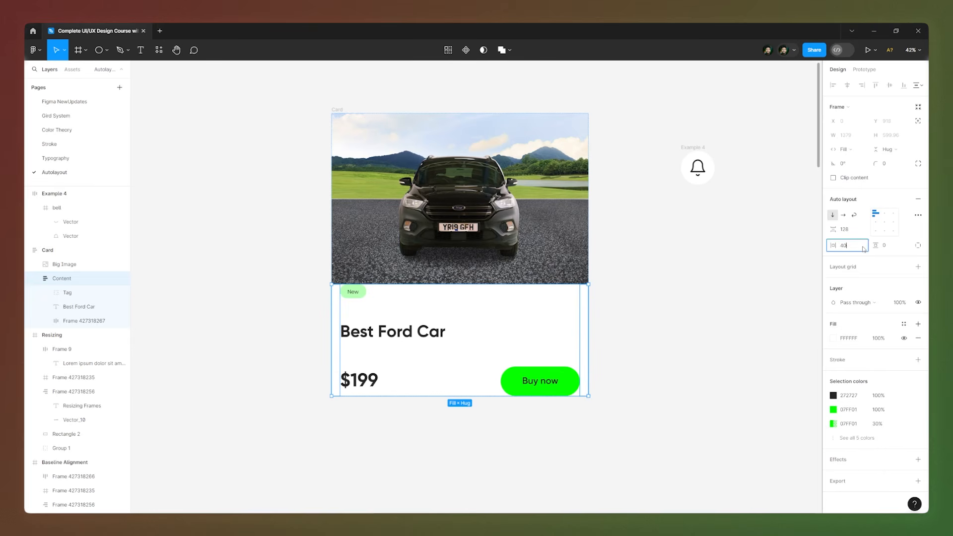
text(40)
key(Return)
click(887, 249)
text(4)
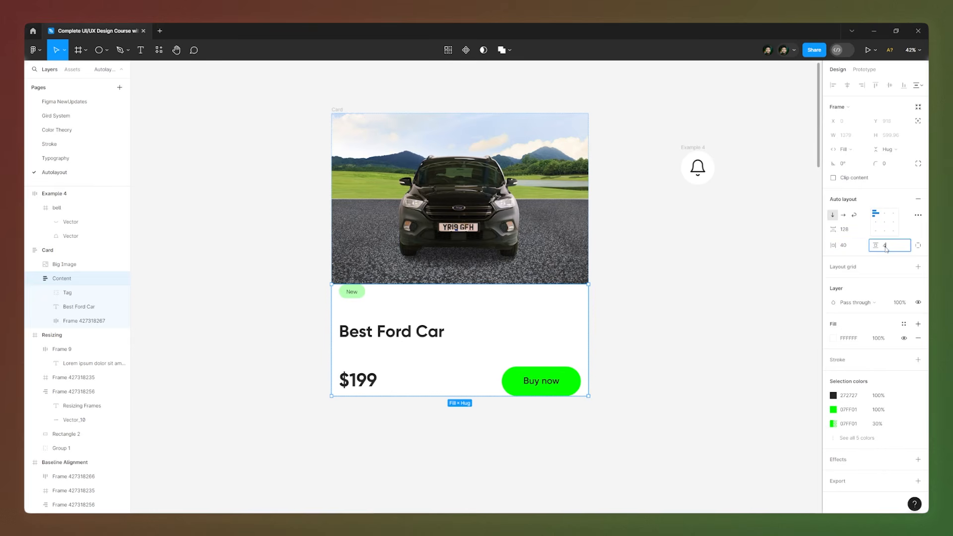
text(0)
key(Return)
click(687, 352)
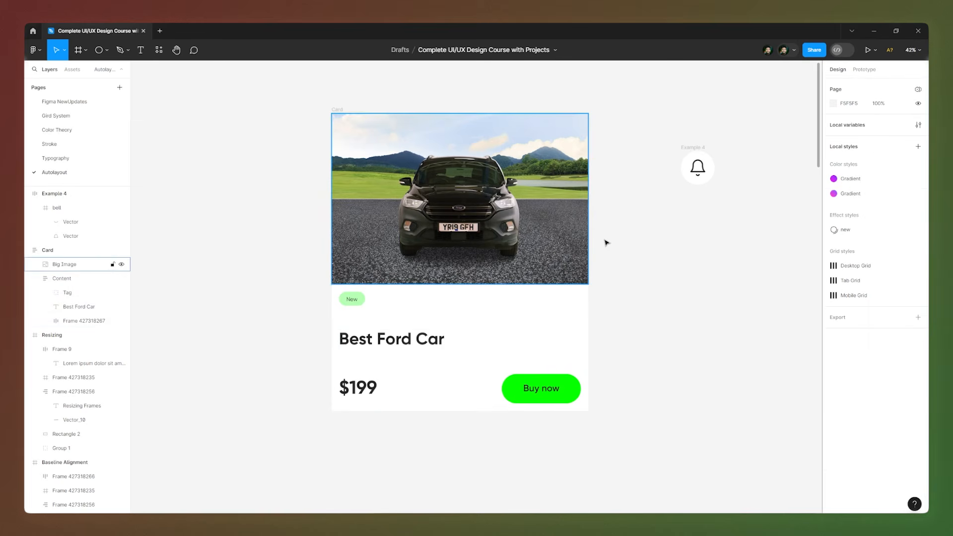
Give the outer Card frame a corner radius of 30
click(337, 110)
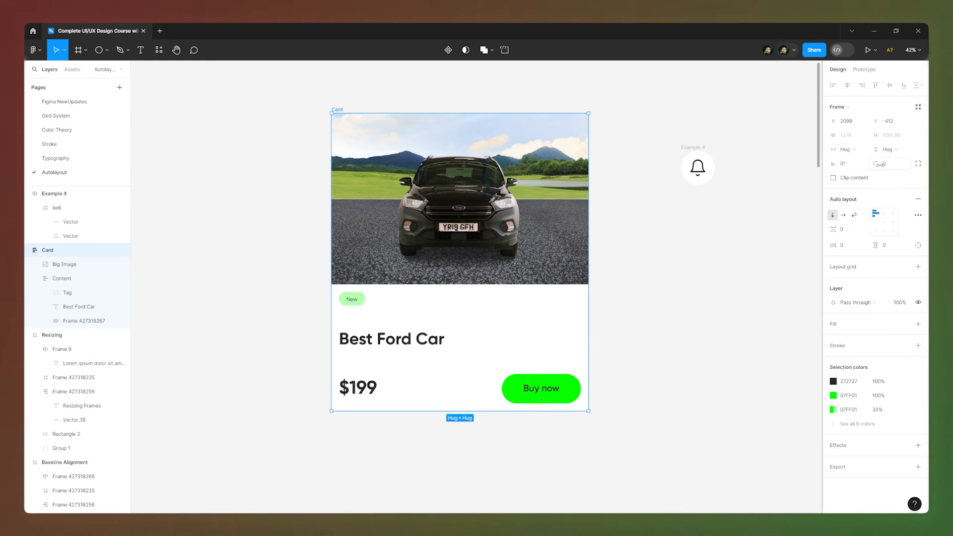
drag(879, 164, 898, 167)
click(897, 167)
text(30)
key(Return)
click(680, 327)
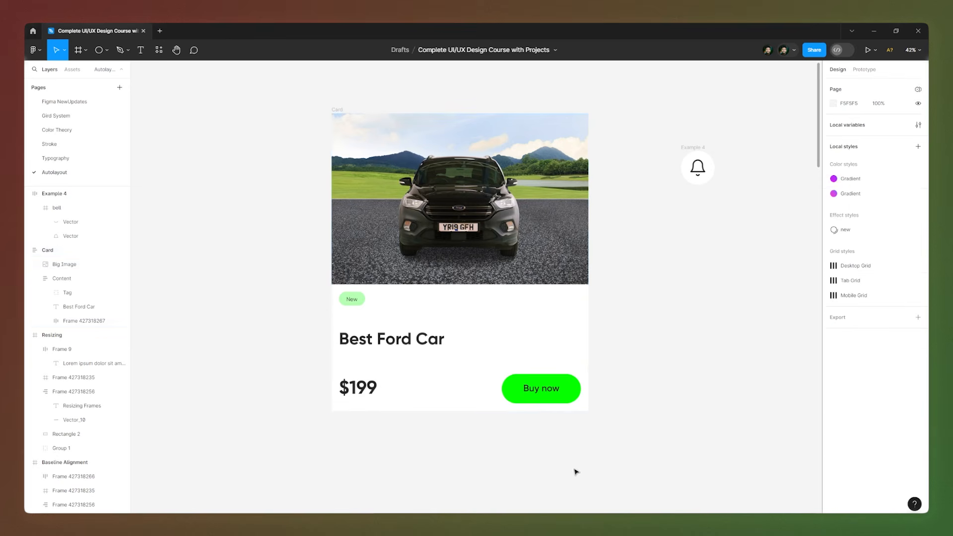
Turn on Clip content for the Card frame and check its rounded corners
scroll(588, 419, up, 10)
scroll(581, 417, up, 3)
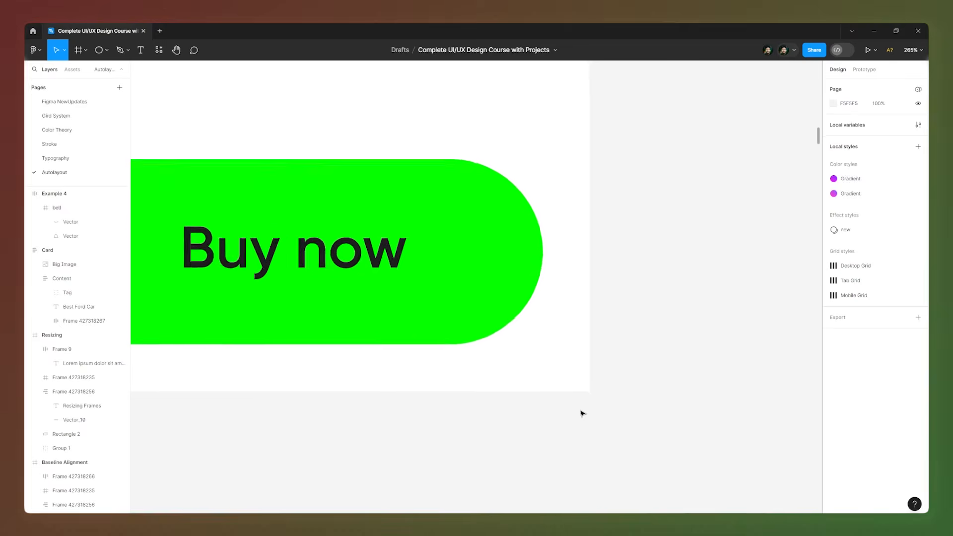
scroll(596, 396, down, 5)
scroll(608, 356, down, 6)
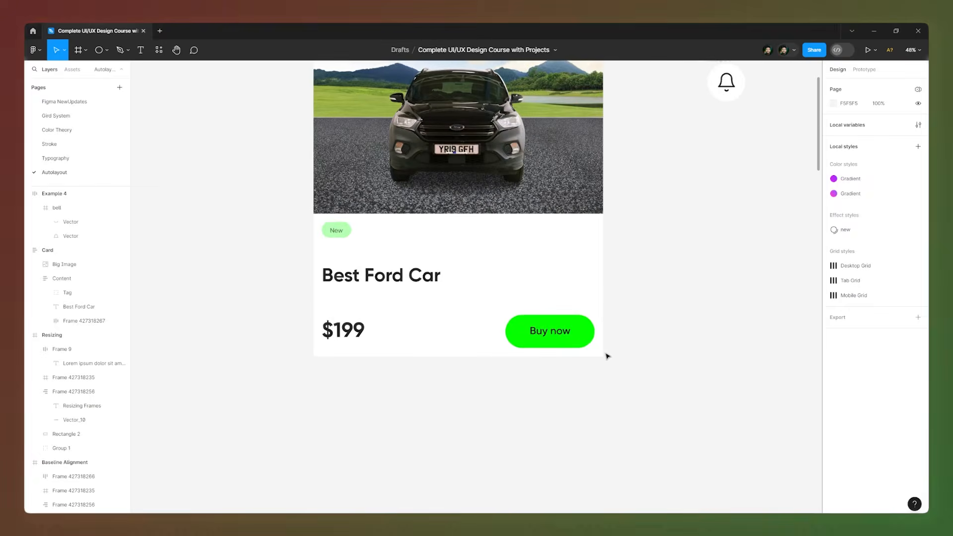
scroll(559, 361, up, 2)
scroll(333, 149, down, 1)
click(330, 136)
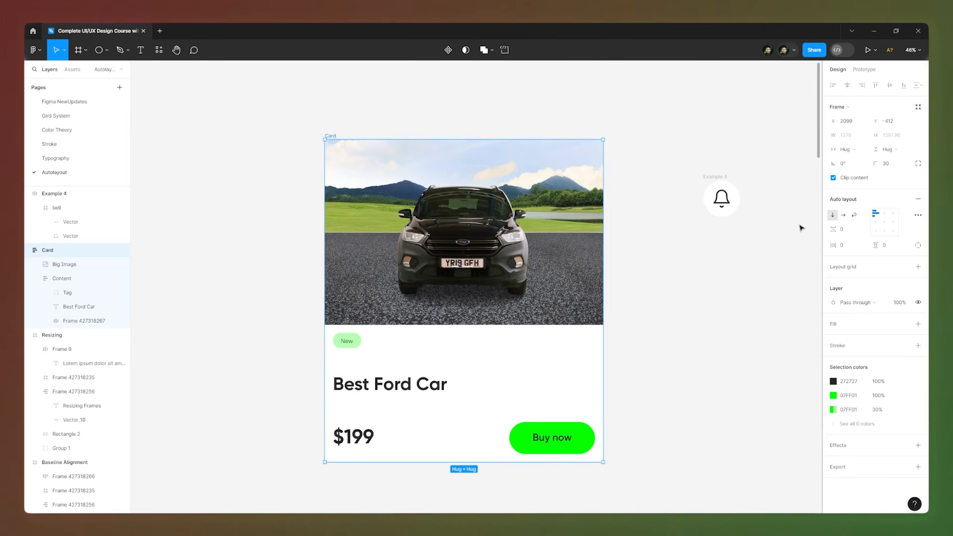
scroll(648, 409, down, 1)
click(623, 445)
scroll(606, 445, up, 10)
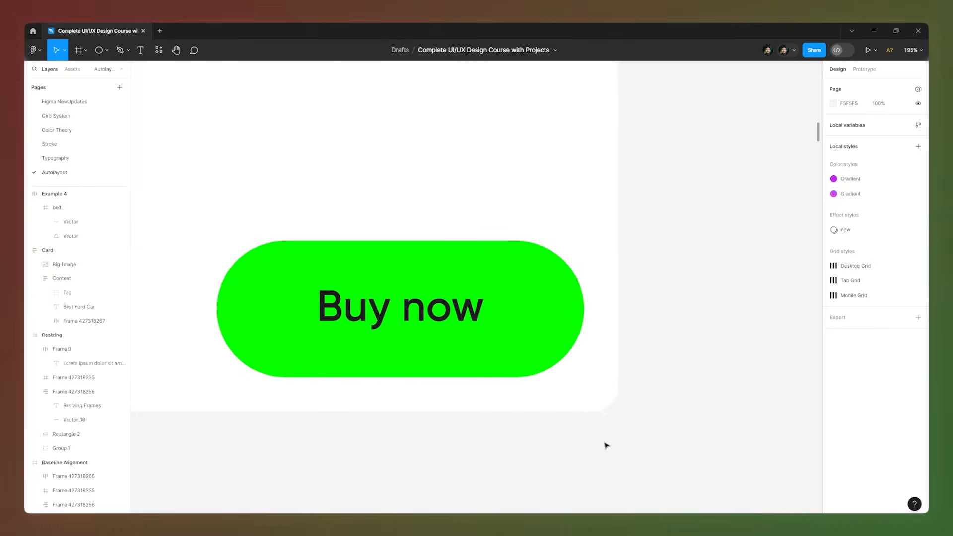
scroll(606, 374, down, 8)
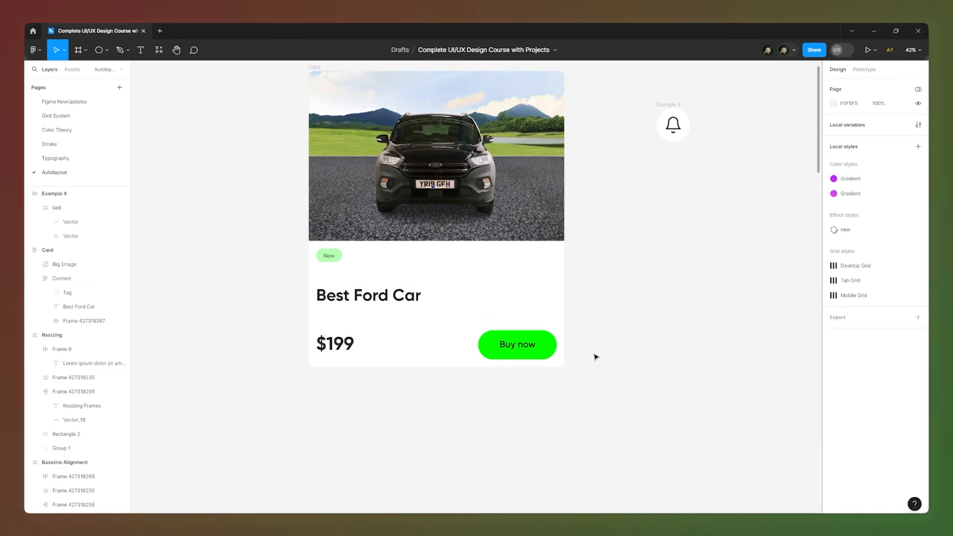
scroll(457, 364, up, 2)
scroll(318, 130, up, 1)
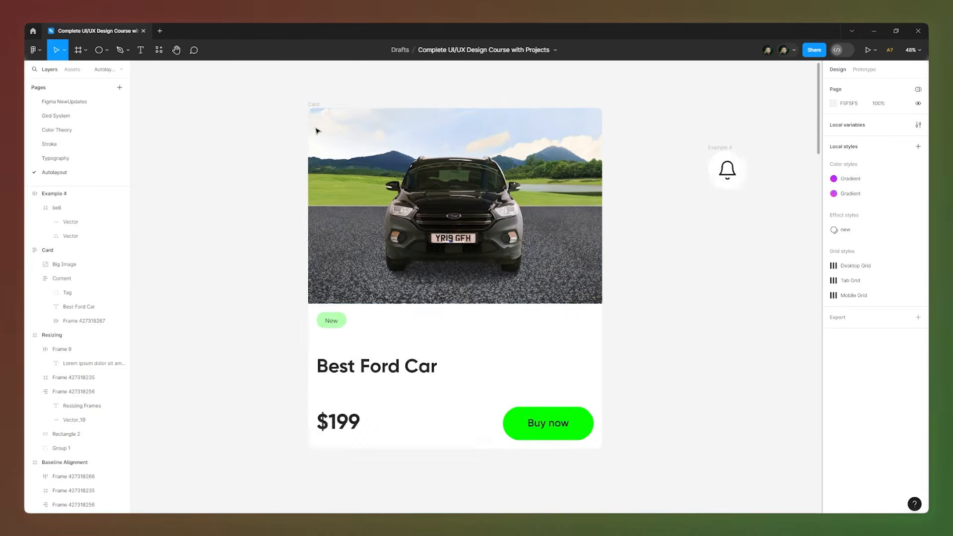
scroll(318, 130, up, 1)
click(312, 102)
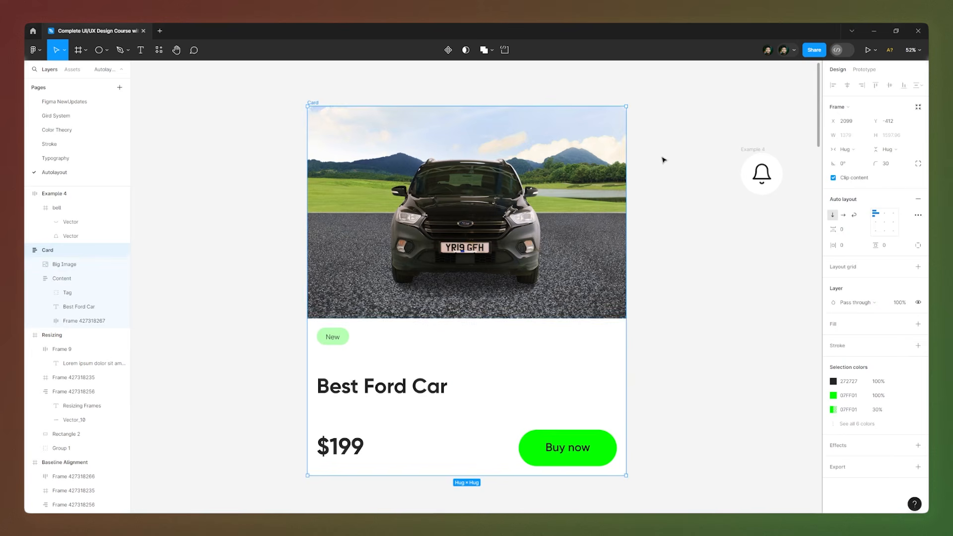
Wrap the New tag and the Best Ford Car title in a vertical auto layout frame with a gap of 20
double_click(380, 392)
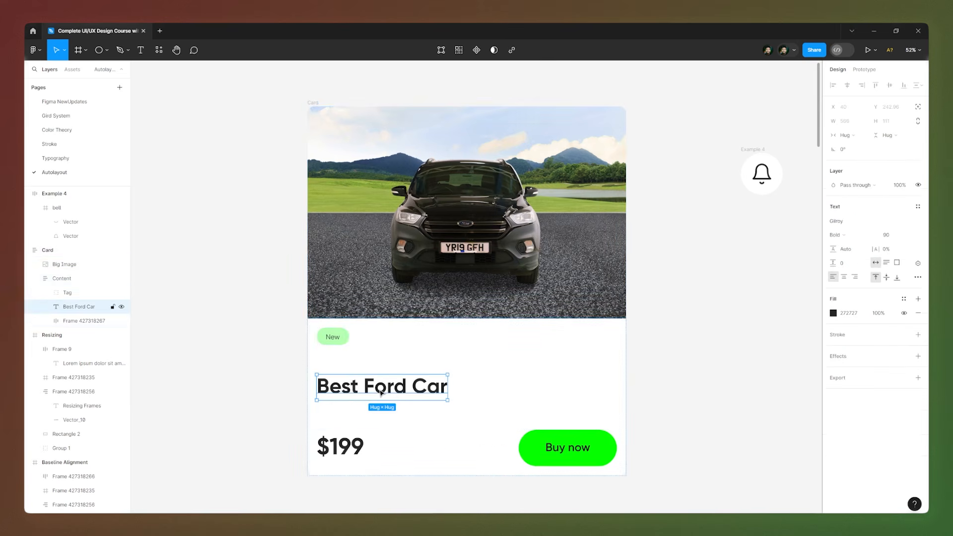
shift+click(341, 342)
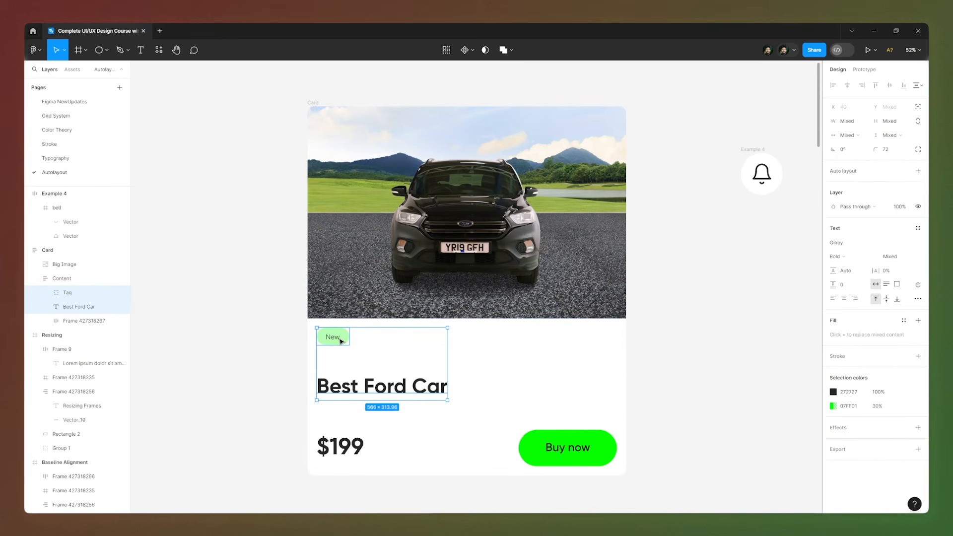
key(shift+a)
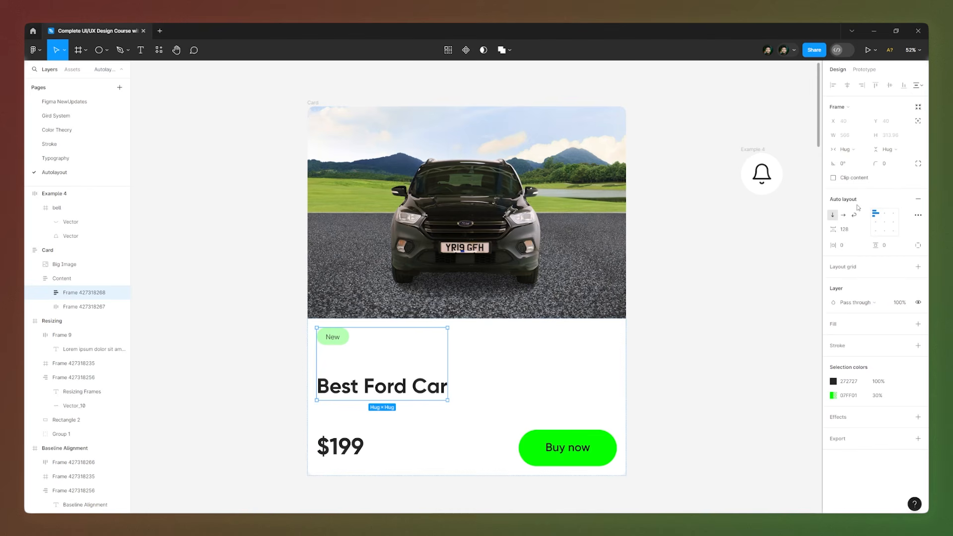
drag(832, 229, 744, 246)
click(858, 229)
text(20)
key(Return)
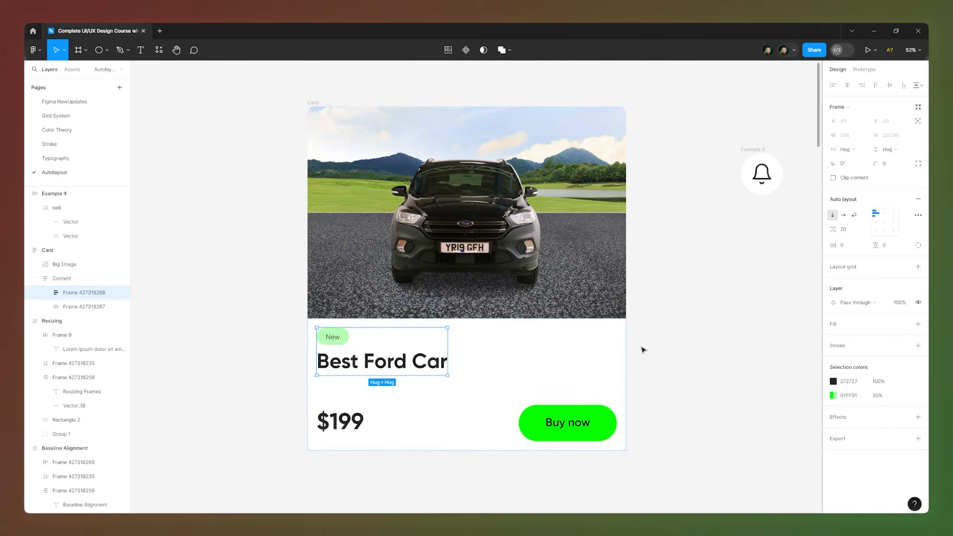
click(643, 351)
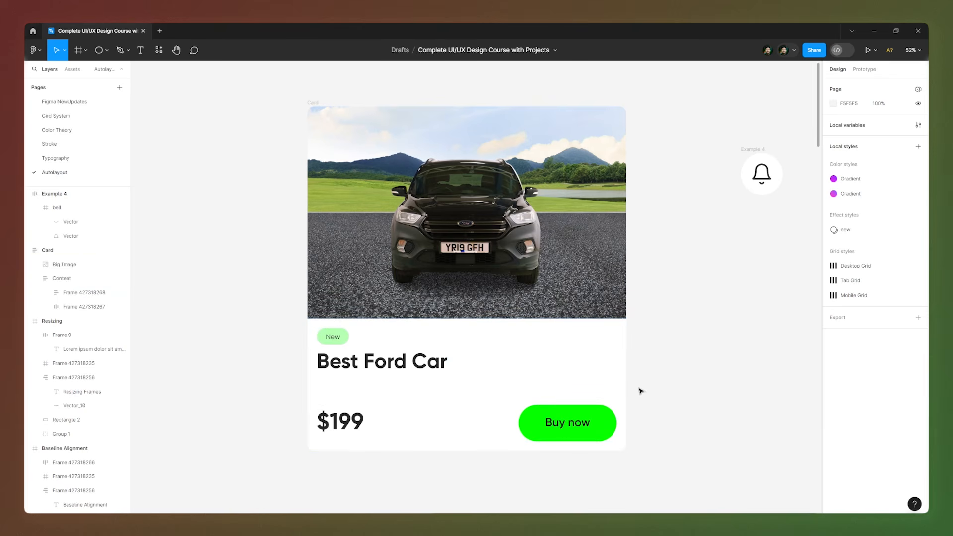
Move the Example 4 bell icon frame into the Card above the car image and give it an absolute position
click(758, 149)
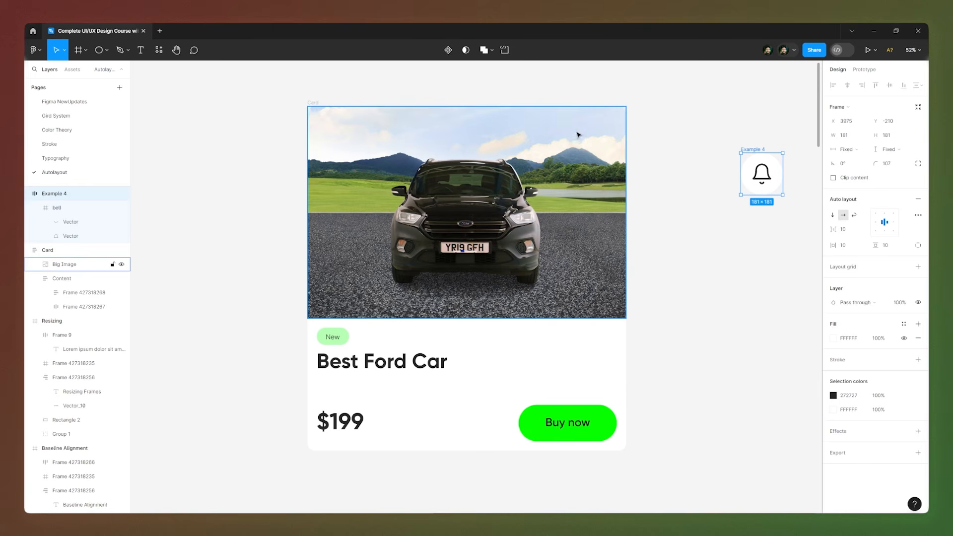
drag(759, 152, 544, 106)
key(ctrl+z)
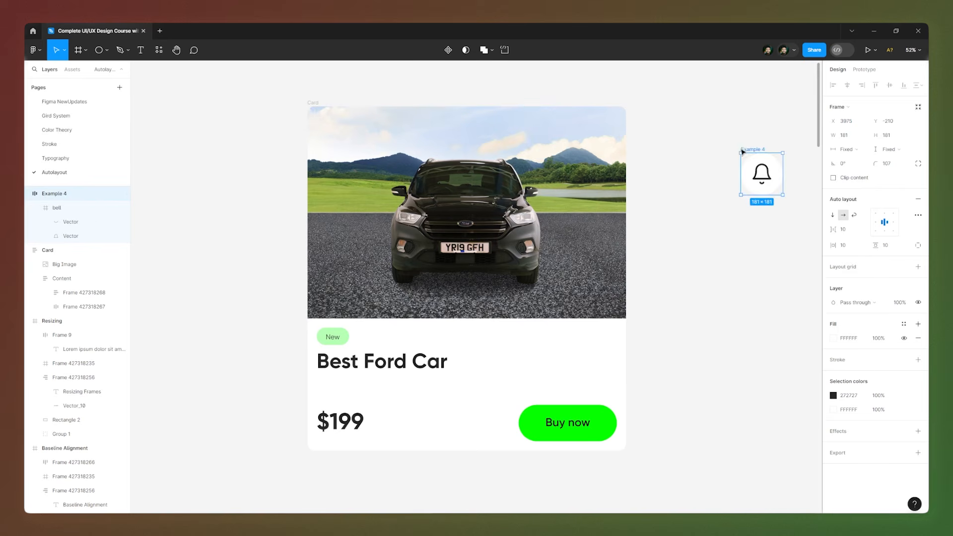
drag(750, 155, 347, 124)
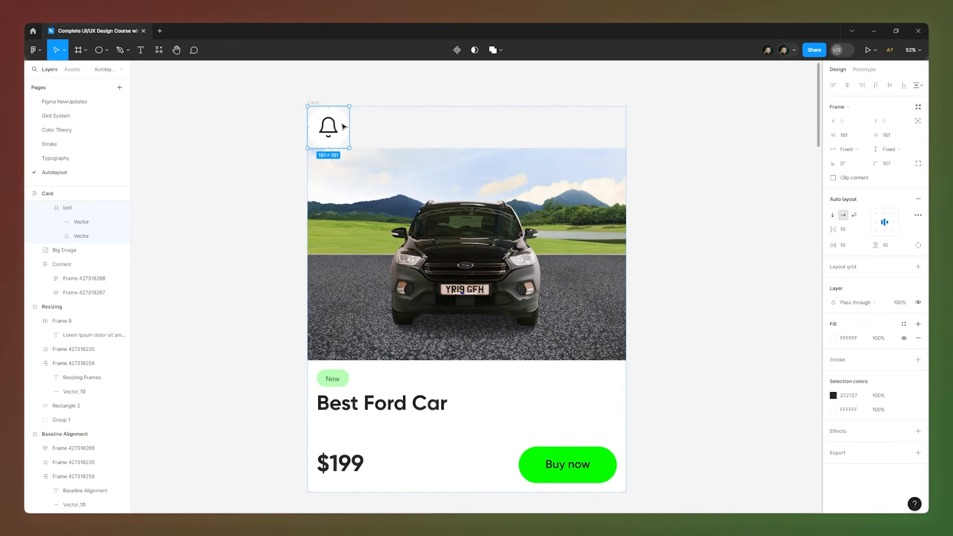
scroll(318, 199, down, 1)
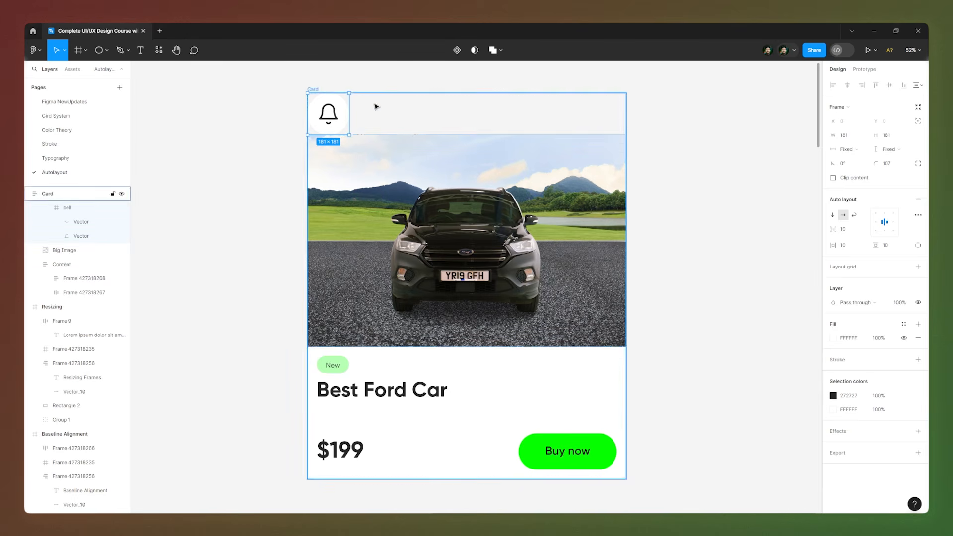
click(917, 121)
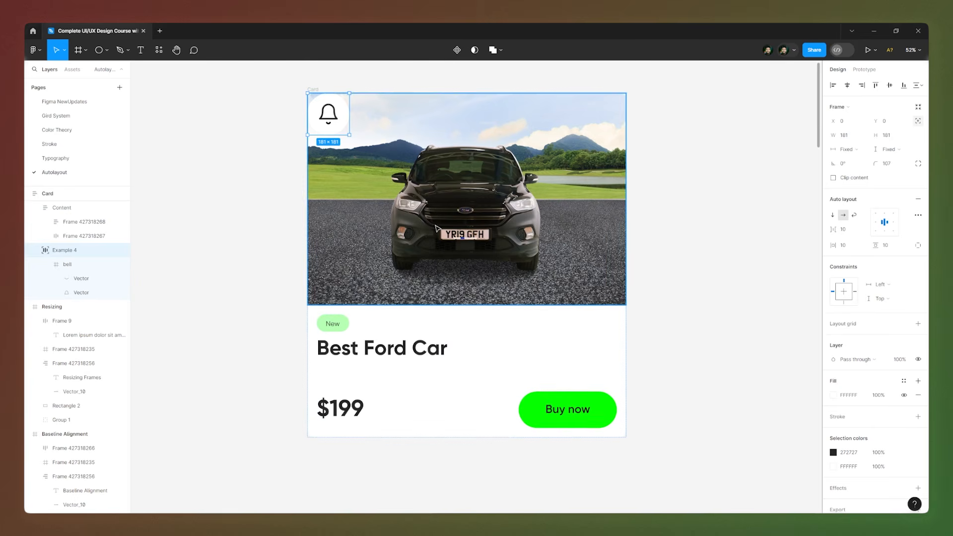
Move the Example 4 bell frame to the upper-right corner of the car image and scale it down to about 147 × 147
scroll(437, 228, up, 1)
drag(343, 130, 599, 163)
scroll(595, 95, up, 4)
scroll(596, 158, up, 4)
drag(652, 101, 635, 112)
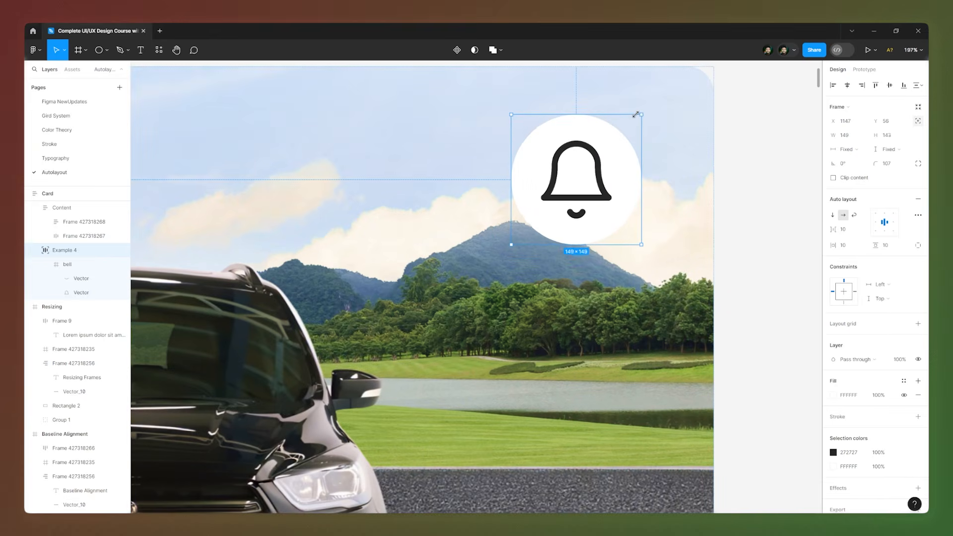
Scale the nested bell icon frame down about its centre to about 73 × 73 inside the white circle
double_click(597, 159)
scroll(596, 159, up, 4)
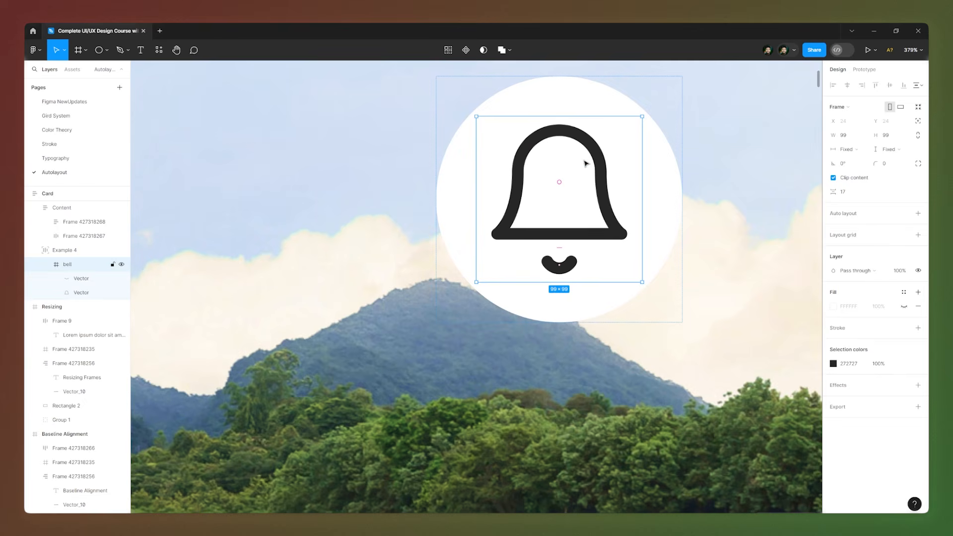
drag(642, 116, 602, 138)
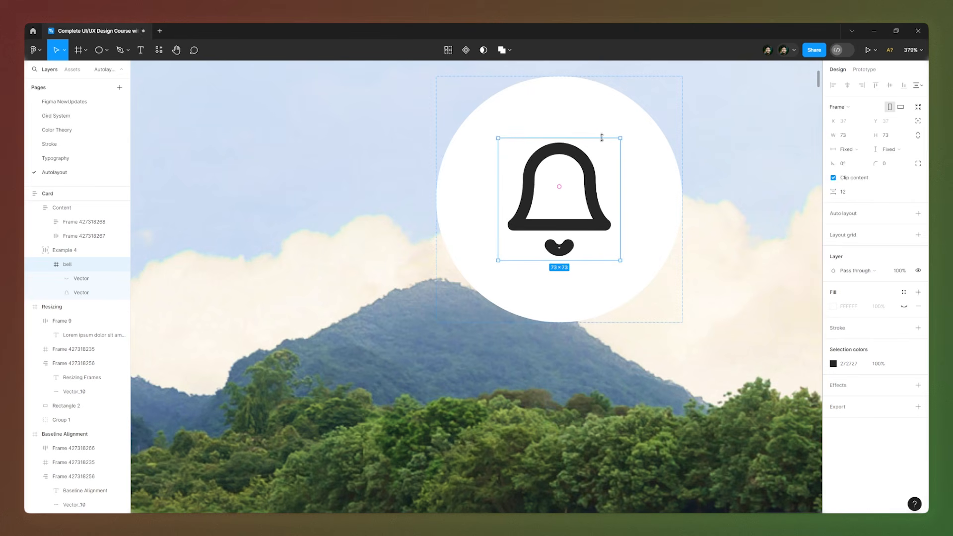
Set the stroke weight of both bell vectors, the body and the clapper, to 5
double_click(591, 179)
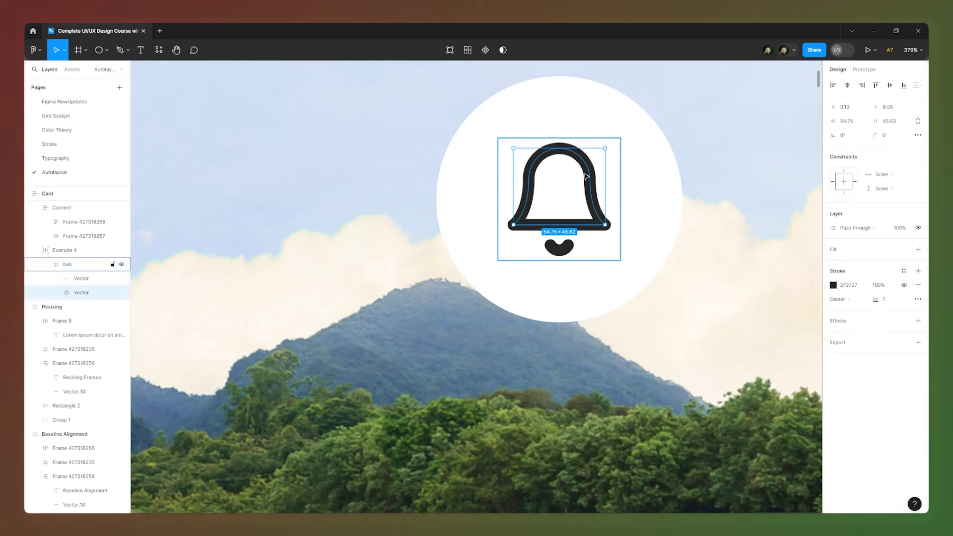
click(886, 301)
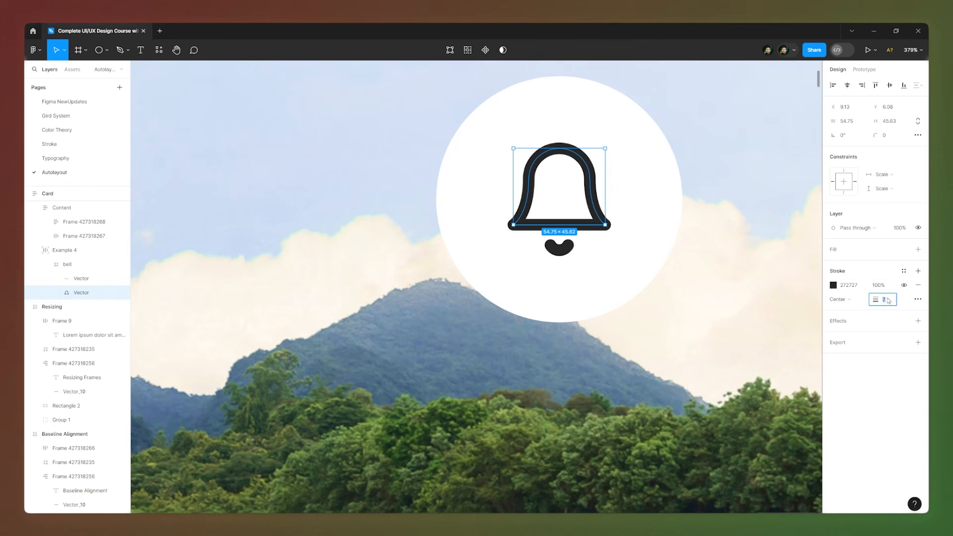
key(Return)
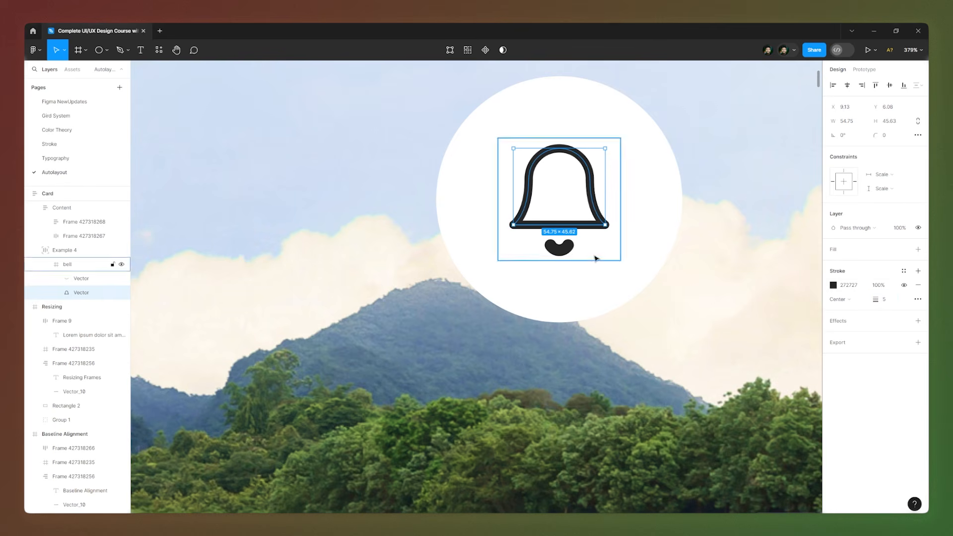
click(563, 250)
click(892, 303)
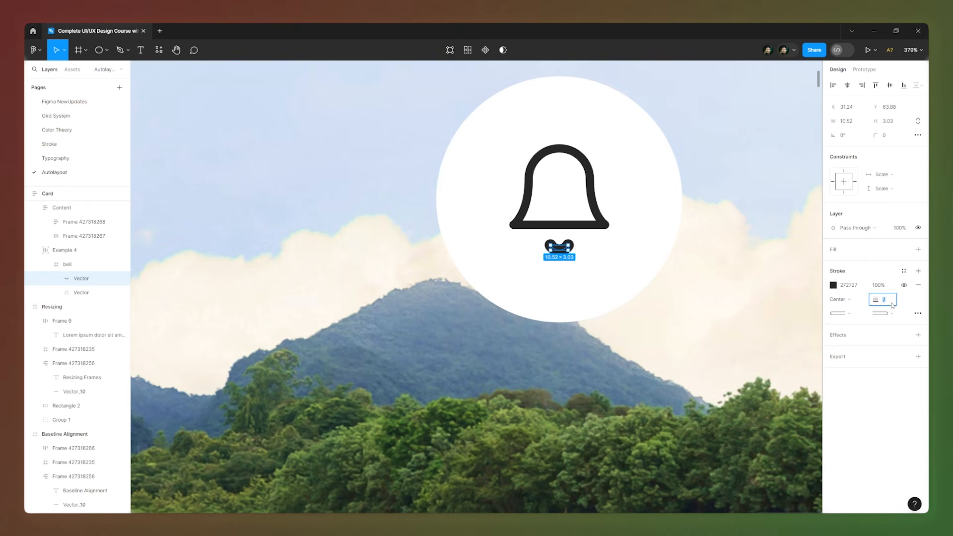
text(5)
key(Return)
ctrl+scroll(628, 191, down, 10)
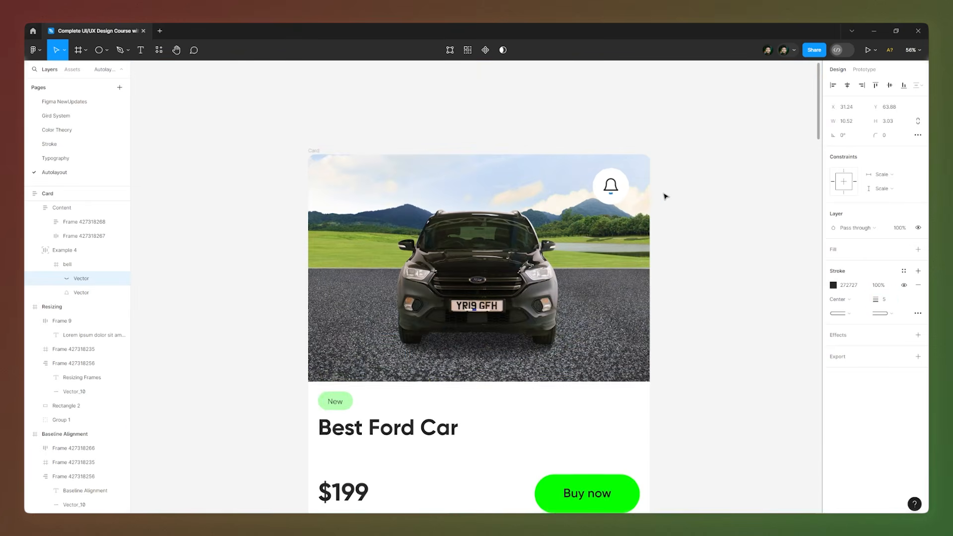
Add a drop shadow to the Example 4 bell frame with X -3, Y 4 and blur 24.9, and adjust its opacity
scroll(645, 188, down, 1)
click(610, 172)
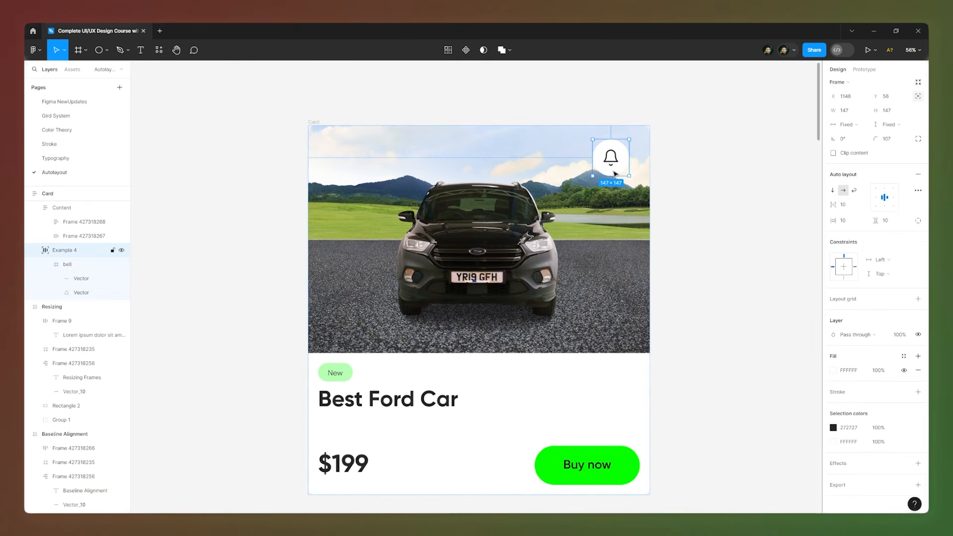
scroll(594, 195, down, 1)
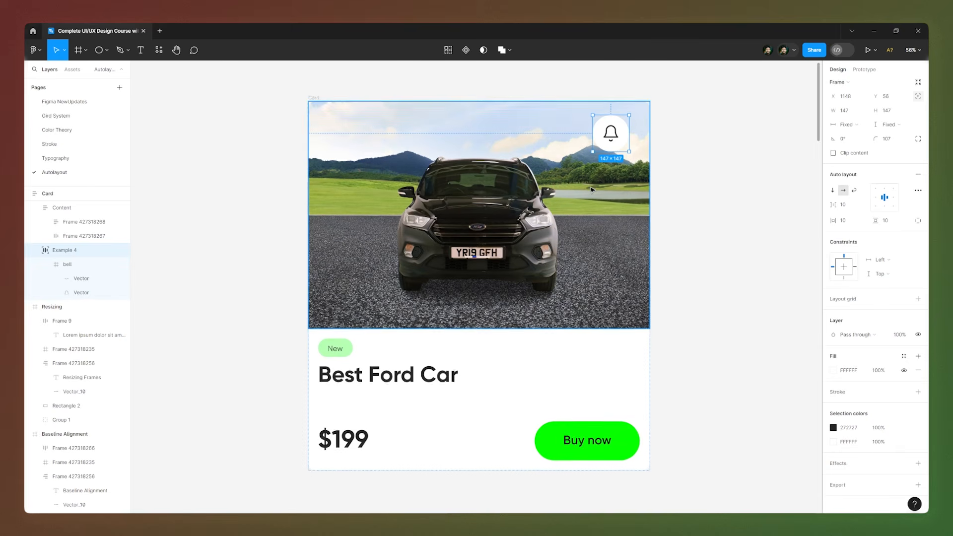
click(917, 463)
click(832, 477)
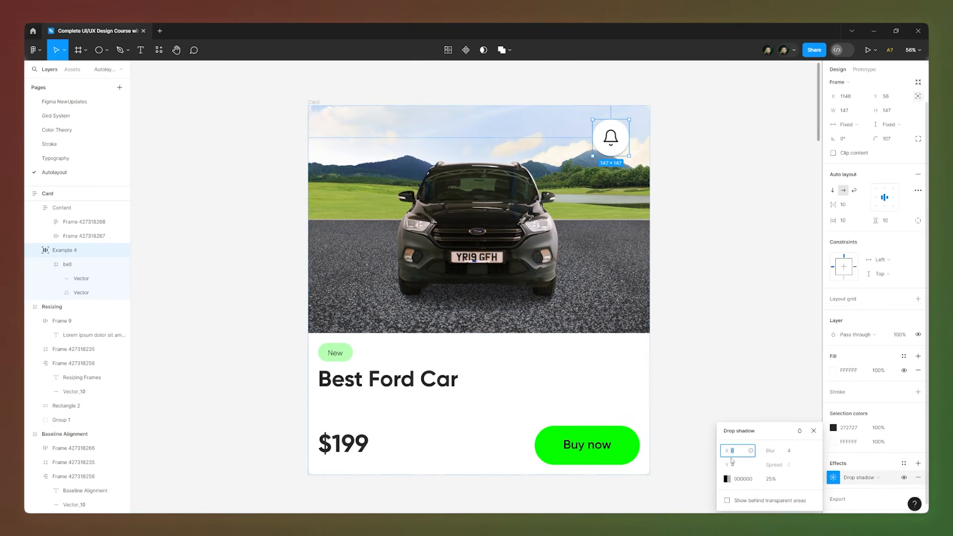
drag(770, 451, 723, 458)
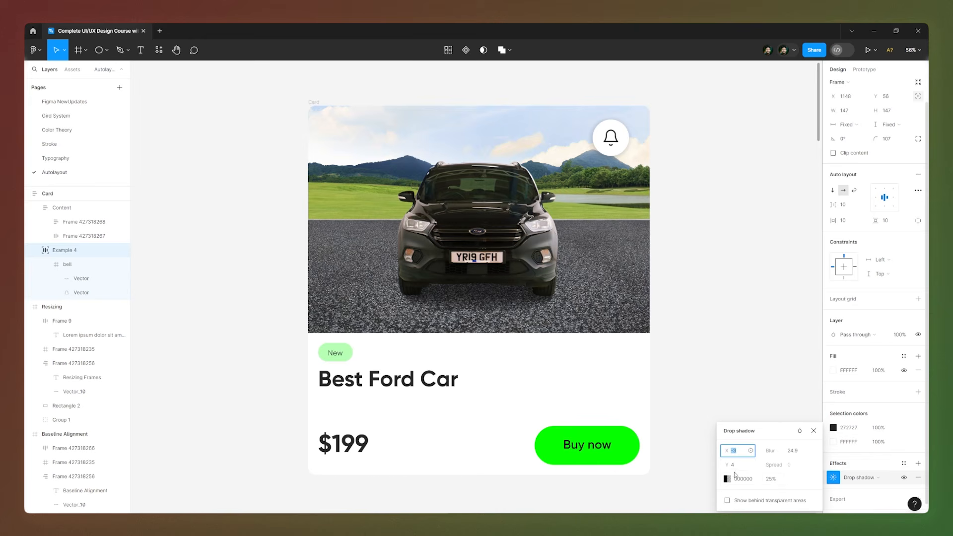
click(770, 479)
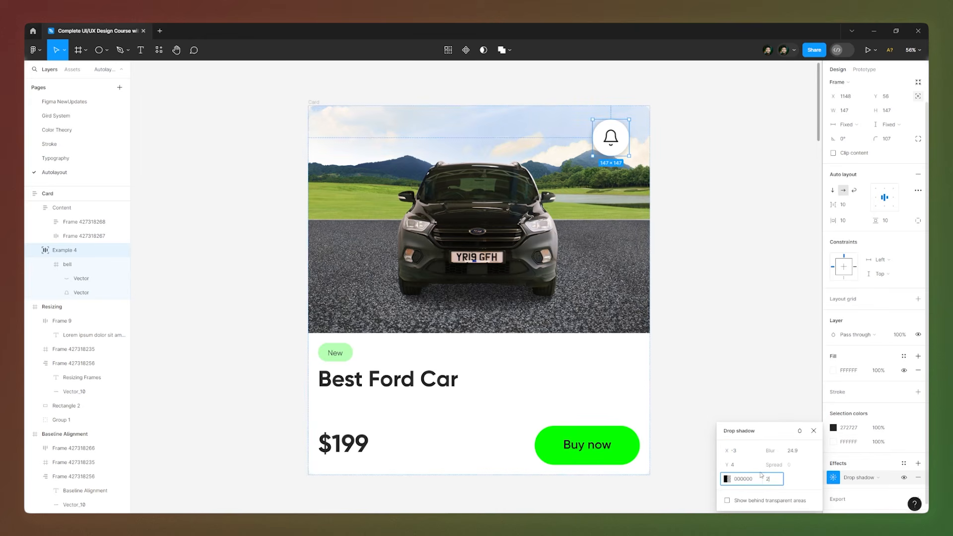
click(736, 336)
Examine the image fill adjustments of the Big Image layer, such as exposure, contrast and saturation
click(550, 237)
double_click(550, 236)
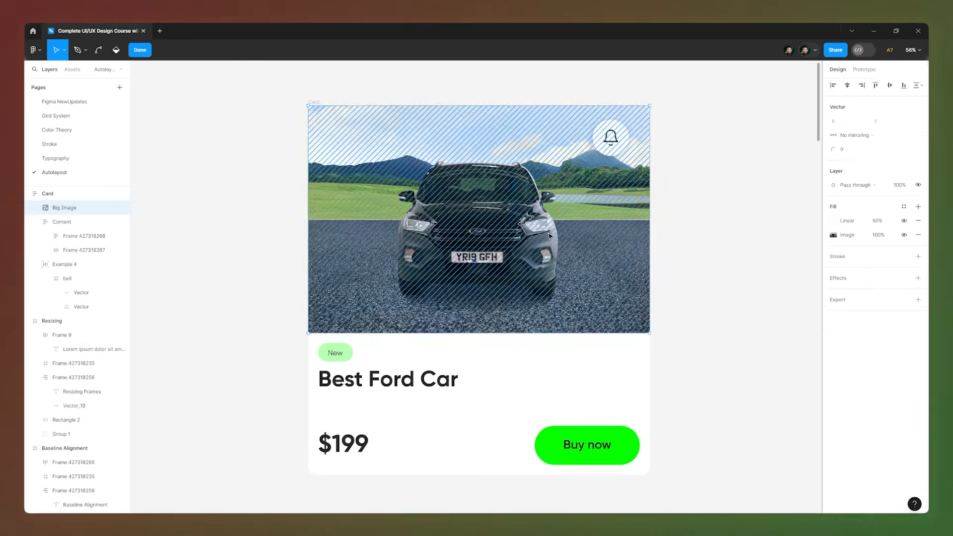
key(Escape)
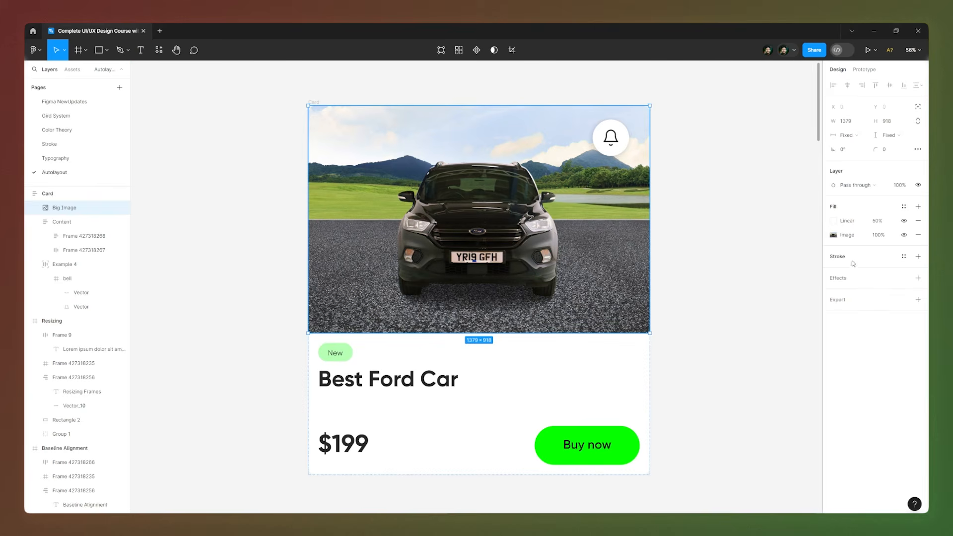
click(833, 235)
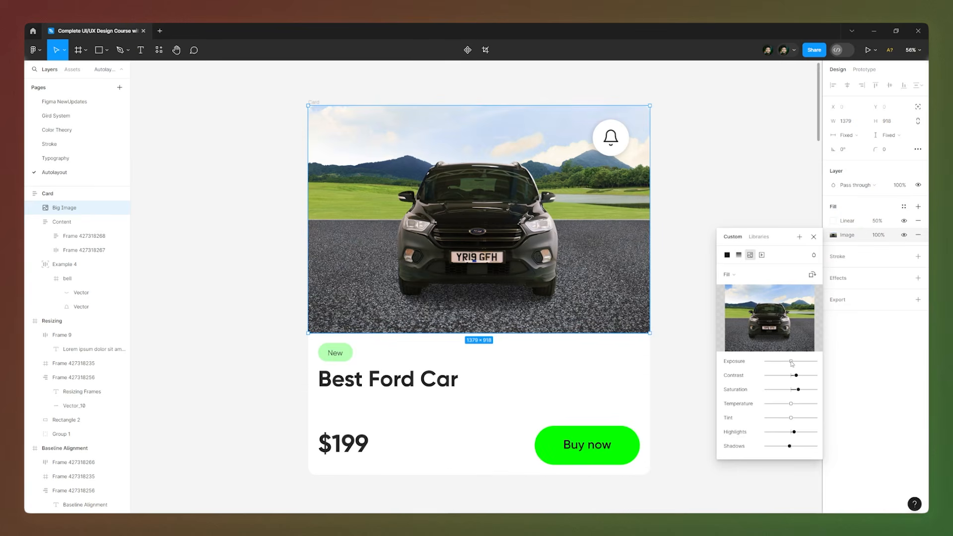
click(749, 175)
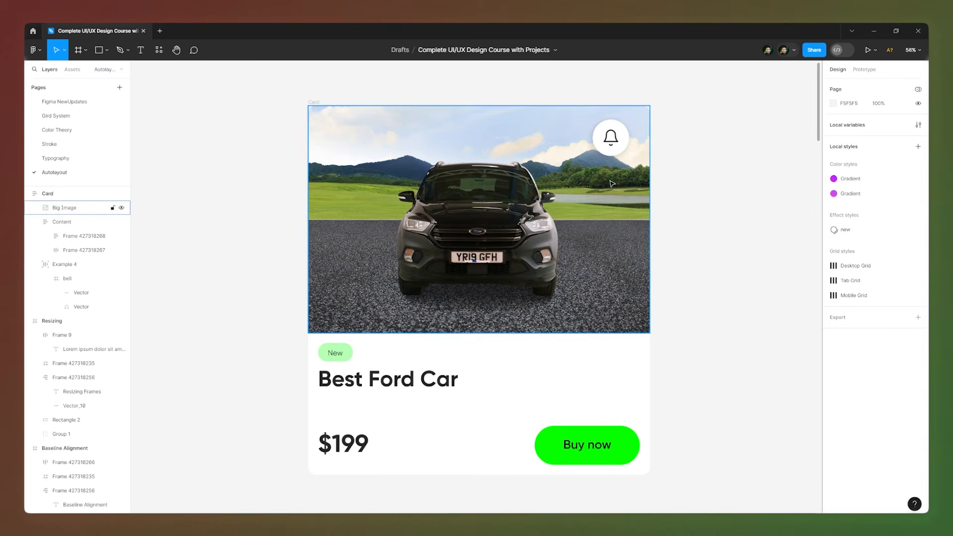
Try stretching the Card frame wider to test how the car image responds
scroll(421, 290, down, 2)
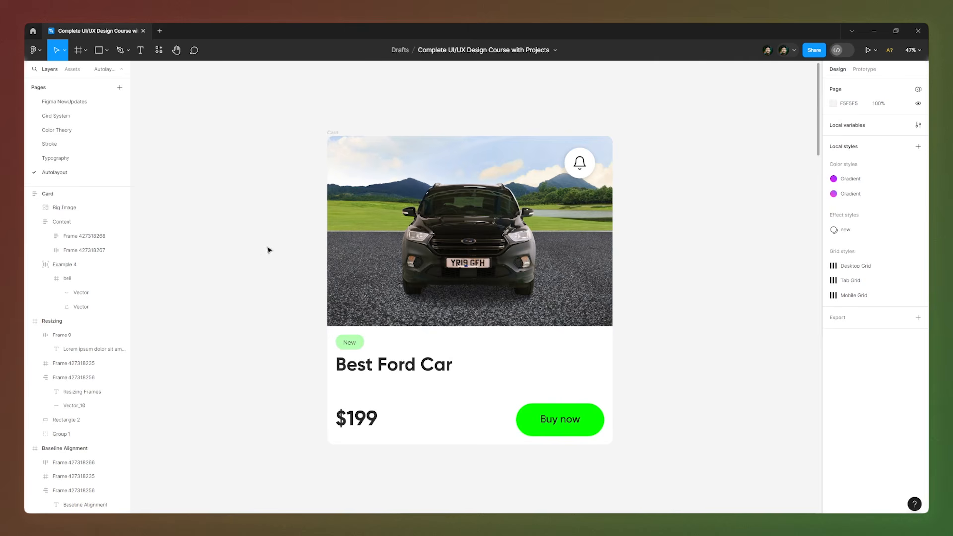
click(336, 139)
drag(611, 261, 713, 289)
double_click(716, 293)
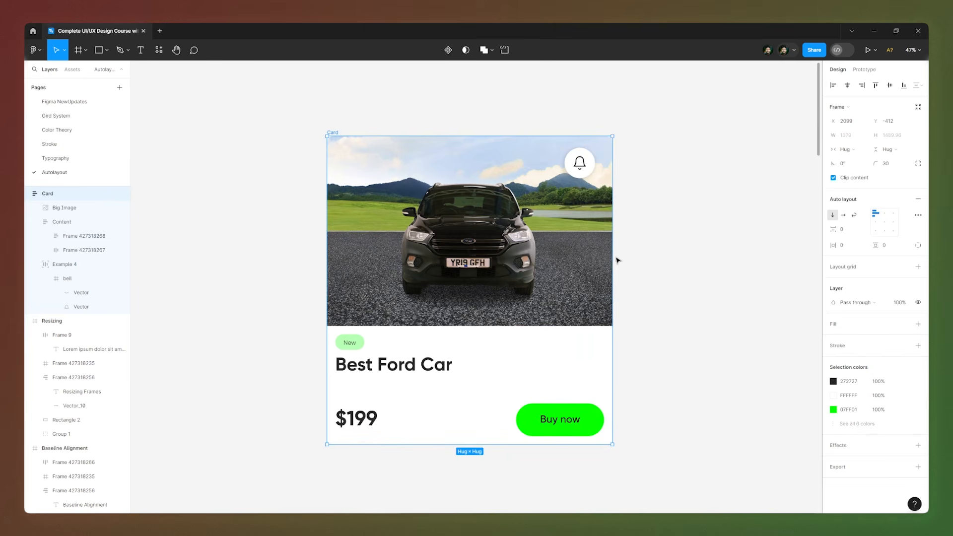
Set both the width and the height of the Big Image layer to Fill container
click(570, 259)
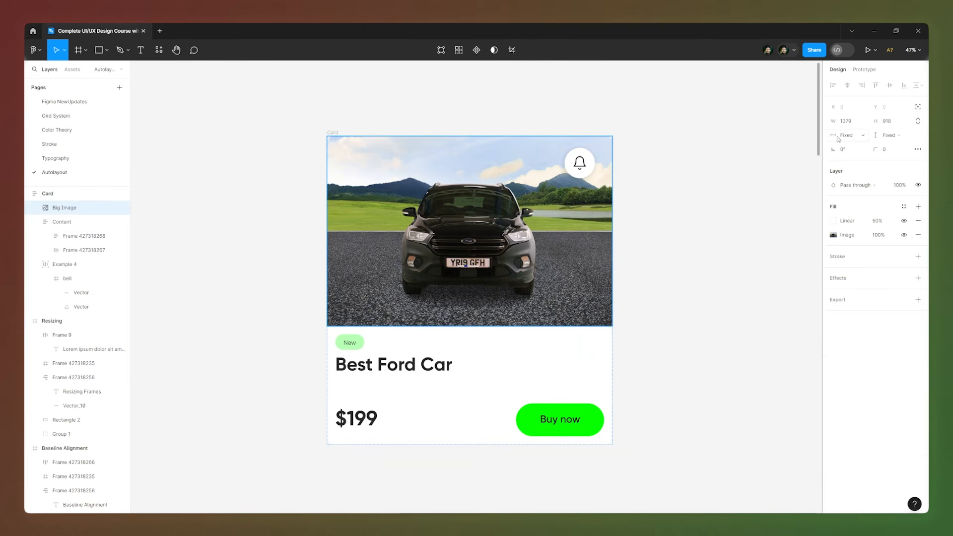
click(858, 141)
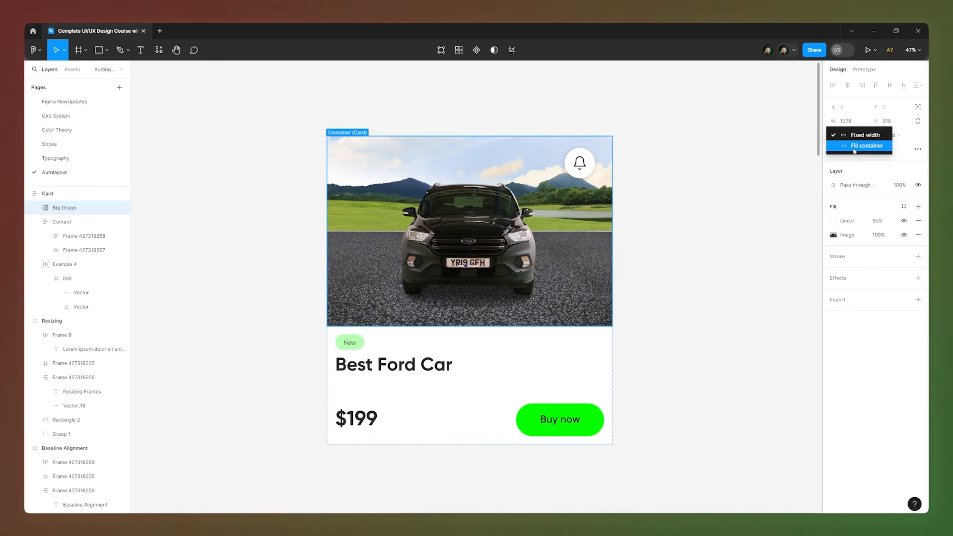
click(852, 148)
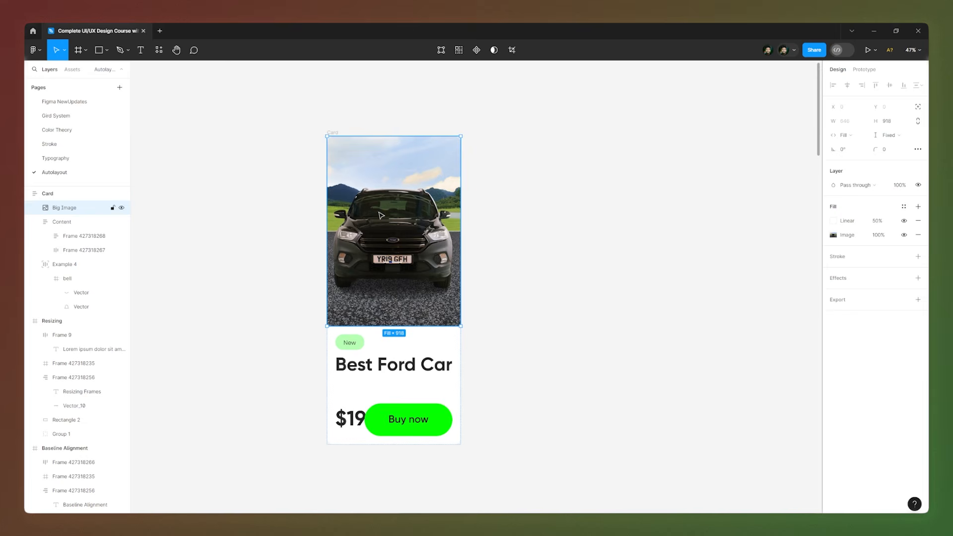
click(886, 142)
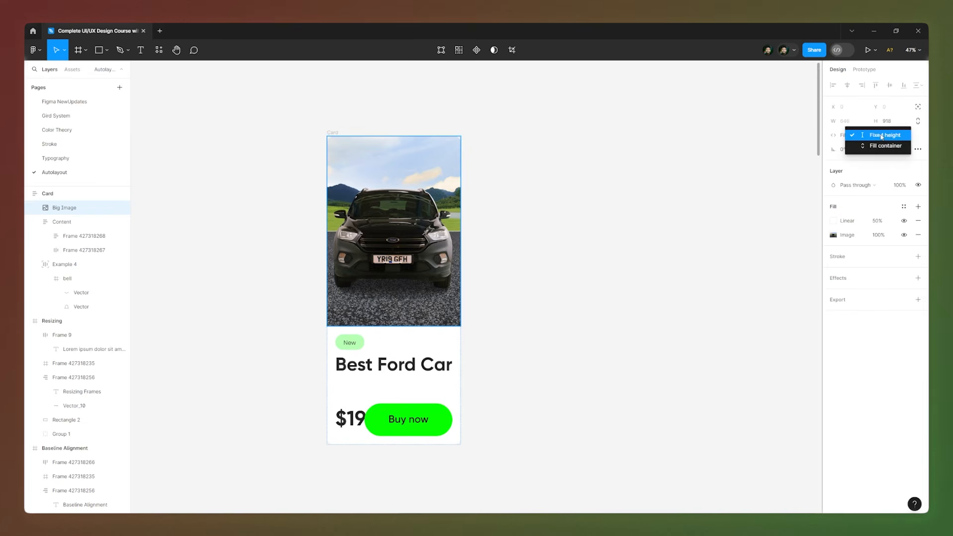
click(874, 144)
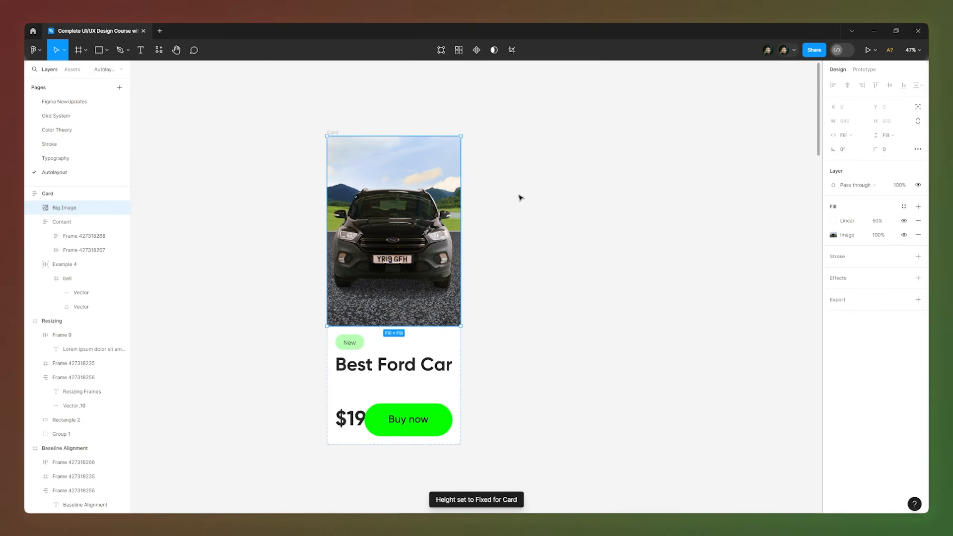
Resize the Card frame to about 1358 wide to test how the image and bell icon respond
click(337, 131)
drag(463, 216, 630, 227)
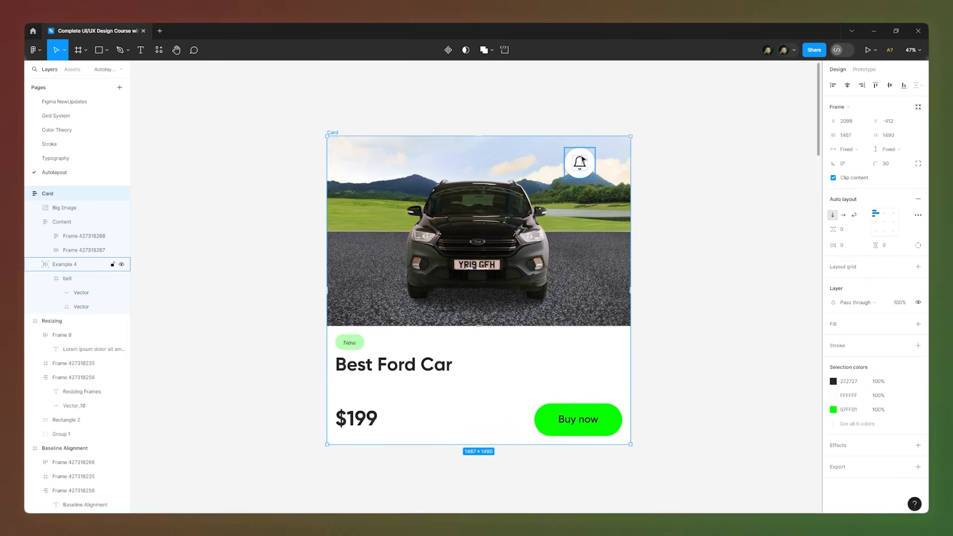
drag(628, 227, 609, 224)
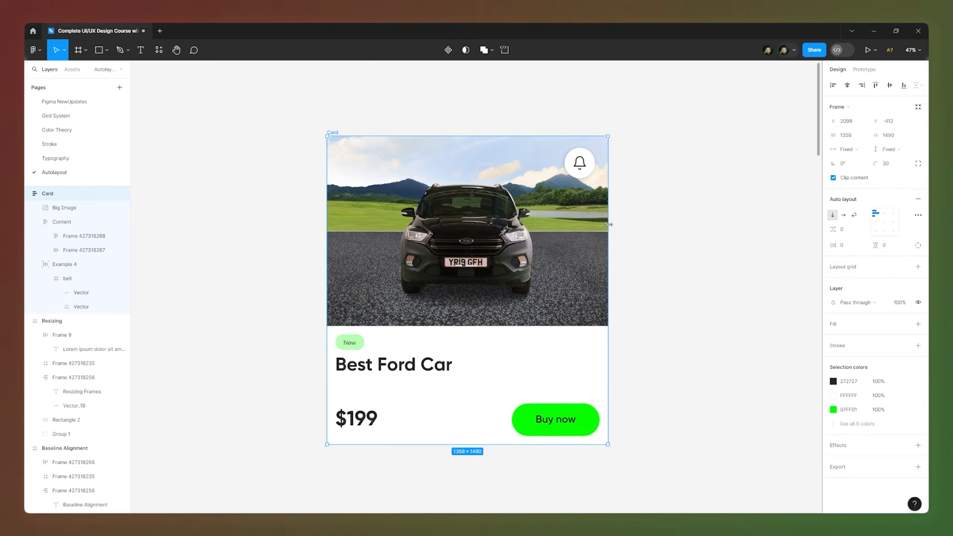
Change the Example 4 bell frame's horizontal constraint to Right
click(583, 170)
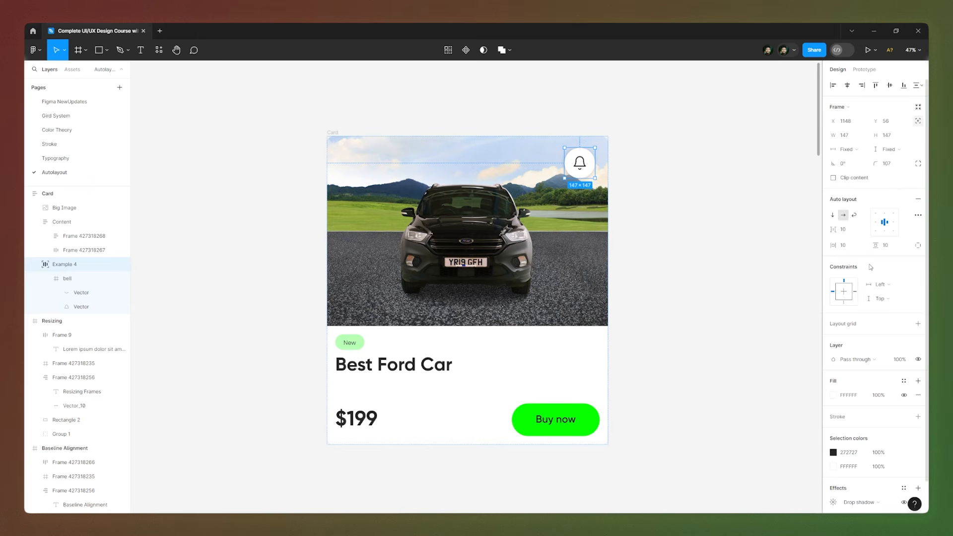
click(855, 292)
click(679, 194)
Widen the Card frame to about 1536 to check that the bell icon follows its right edge
click(333, 133)
drag(611, 245, 645, 239)
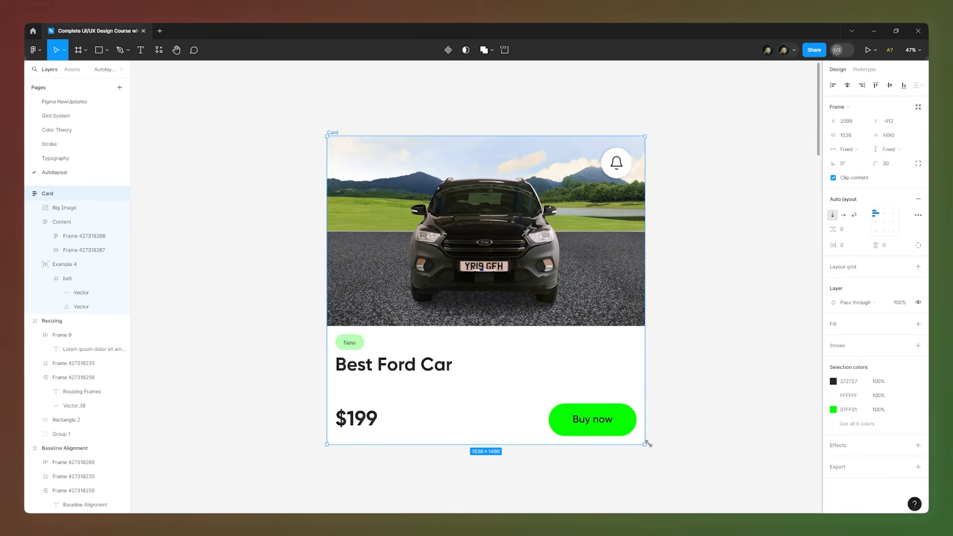
mouse_move(646, 442)
mouse_down()
mouse_move(591, 415)
mouse_move(566, 468)
mouse_move(719, 417)
mouse_move(605, 476)
mouse_move(683, 511)
mouse_move(671, 457)
mouse_move(617, 505)
mouse_move(686, 464)
mouse_move(649, 447)
mouse_up()
scroll(638, 431, down, 5)
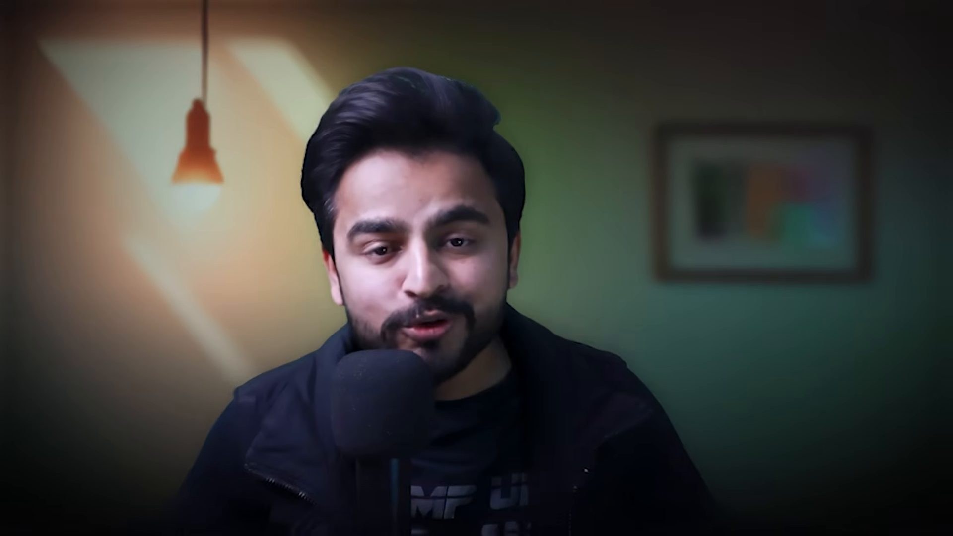